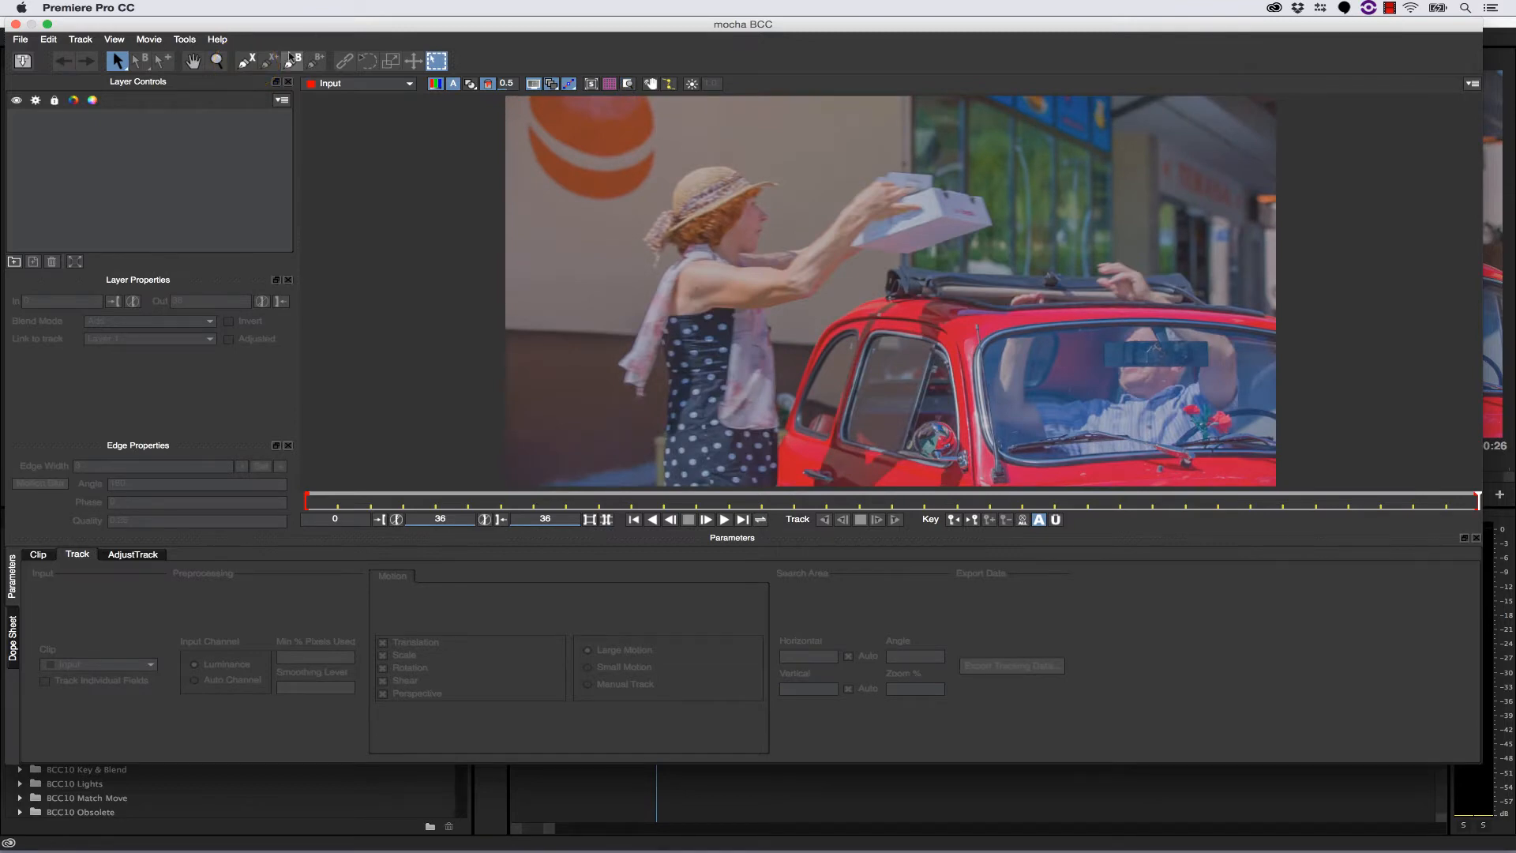
- Draw a closed X-Spline around the orange logo on the wall, extending above the frame, and refine its points
{"action": "left_click", "coordinate": [248, 60]}
{"action": "key", "text": "x"}
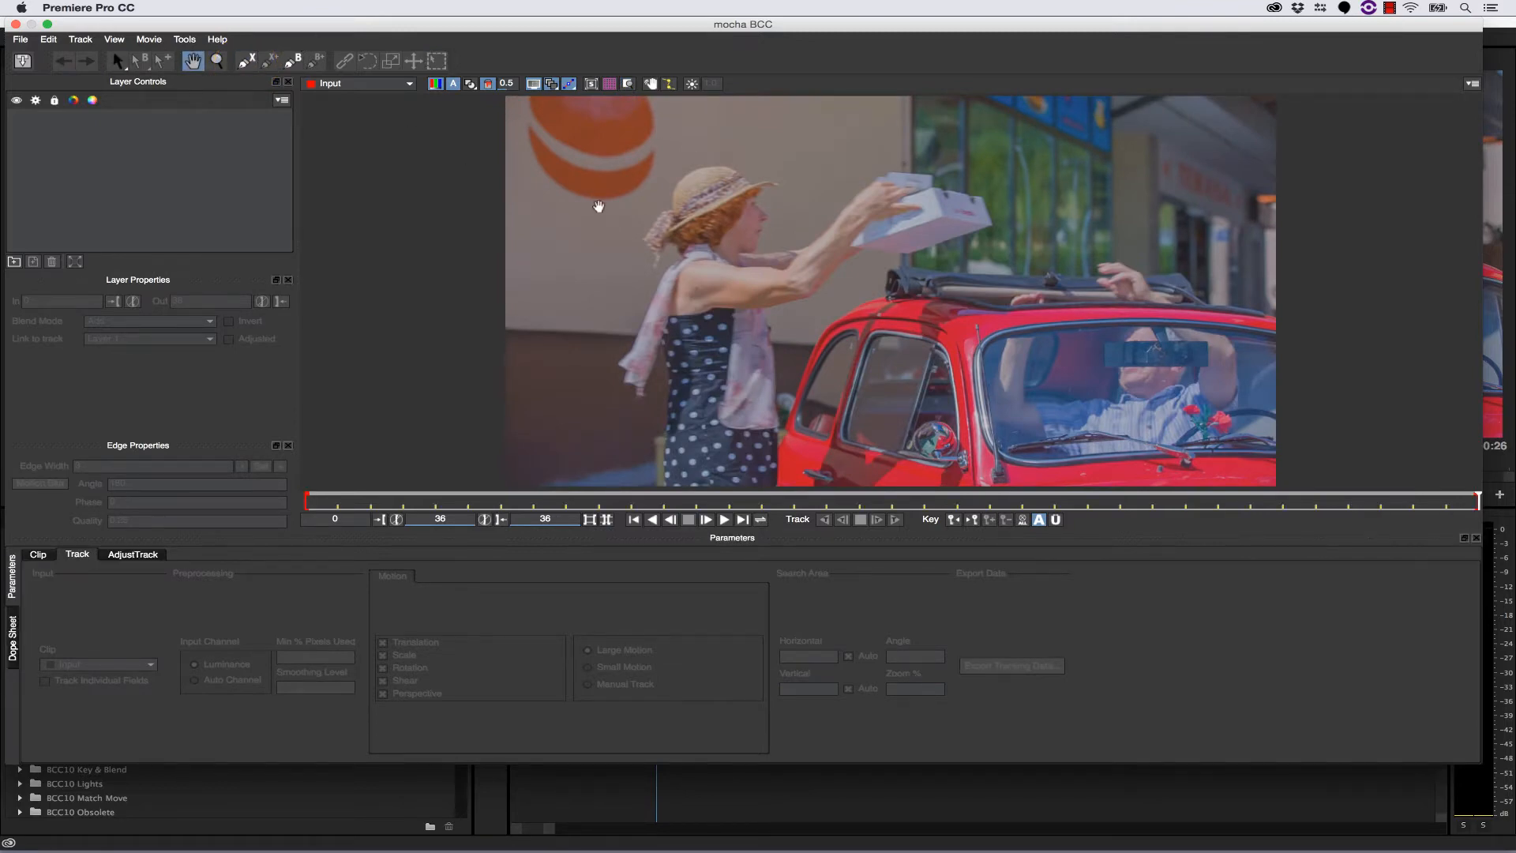
{"action": "left_click_drag", "start_coordinate": [599, 207], "coordinate": [598, 247]}
{"action": "left_click", "coordinate": [517, 98]}
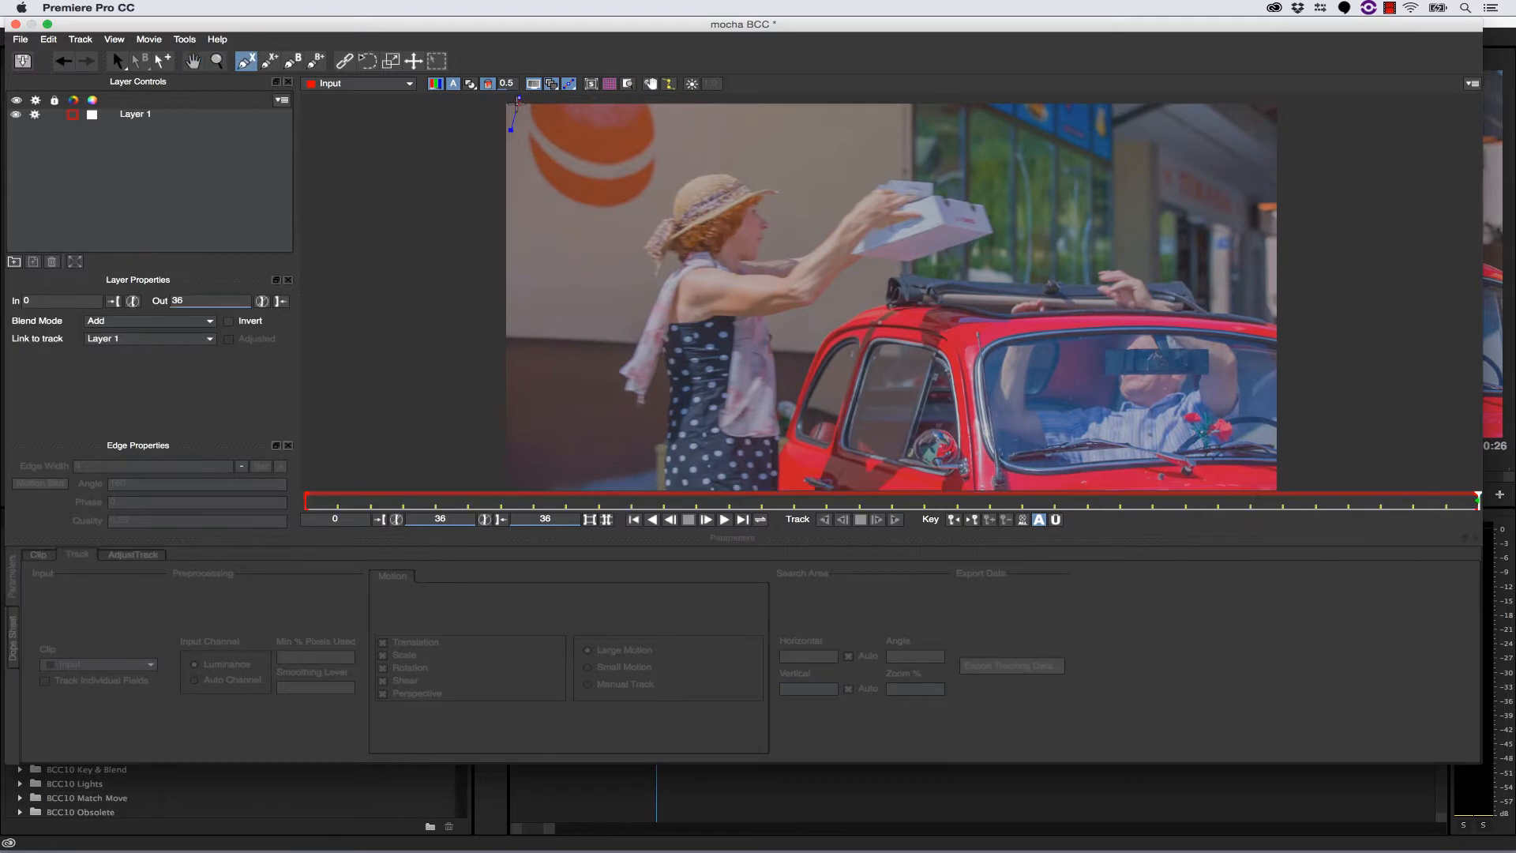
{"action": "left_click", "coordinate": [514, 111]}
{"action": "left_click", "coordinate": [511, 136]}
{"action": "left_click", "coordinate": [516, 168]}
{"action": "left_click", "coordinate": [521, 202]}
{"action": "left_click", "coordinate": [558, 222]}
{"action": "left_click", "coordinate": [600, 229]}
{"action": "left_click", "coordinate": [637, 228]}
{"action": "left_click", "coordinate": [660, 218]}
{"action": "left_click", "coordinate": [680, 190]}
{"action": "left_click", "coordinate": [683, 171]}
{"action": "left_click", "coordinate": [685, 155]}
{"action": "left_click", "coordinate": [688, 124]}
{"action": "key", "text": "x"}
{"action": "left_click_drag", "start_coordinate": [686, 98], "coordinate": [679, 162]}
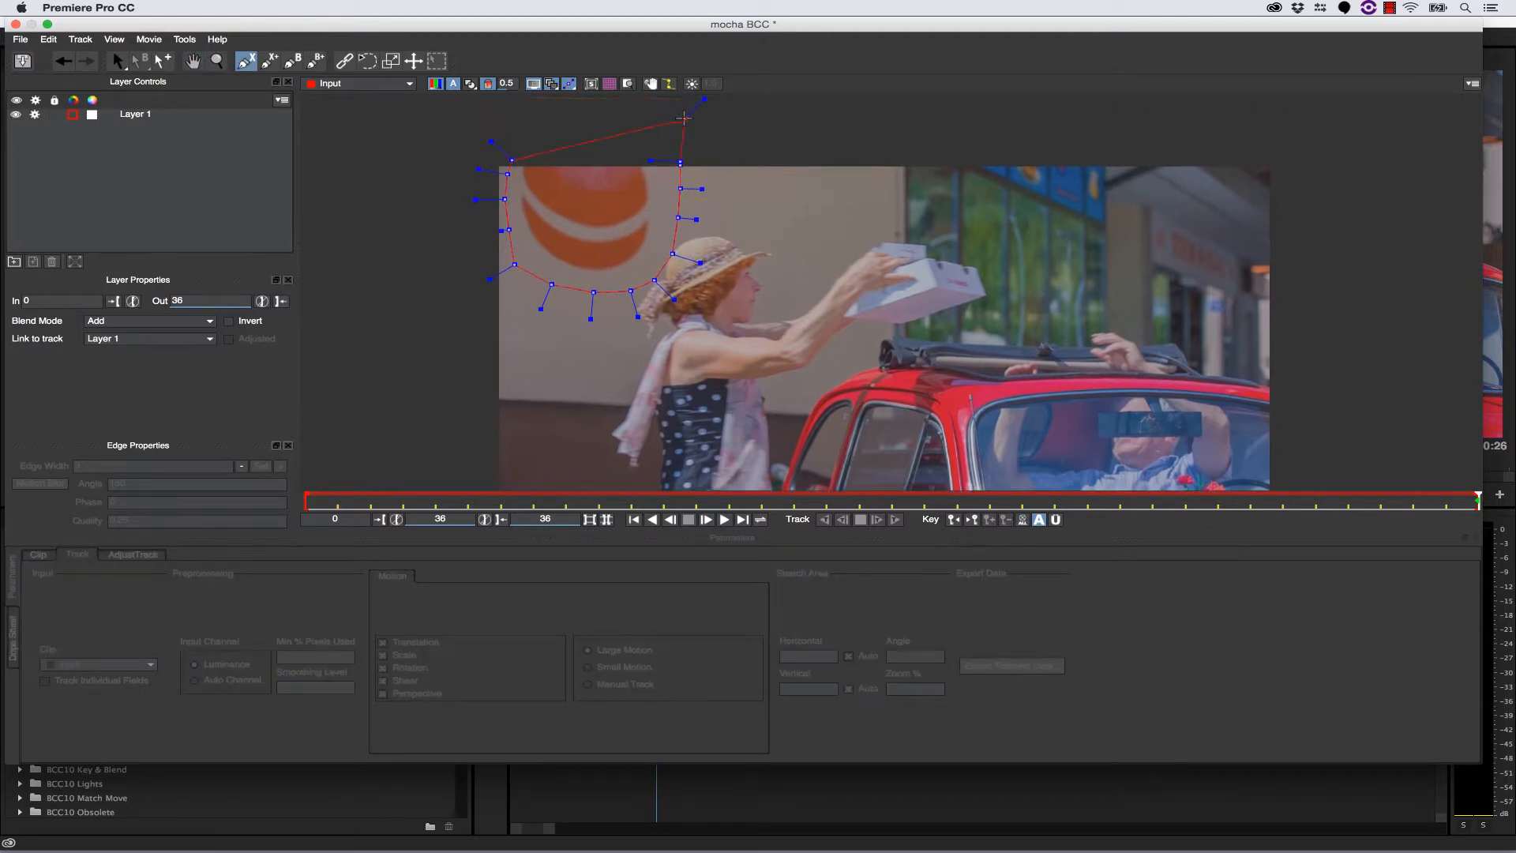
{"action": "right_click", "coordinate": [615, 127]}
{"action": "left_click_drag", "start_coordinate": [507, 158], "coordinate": [503, 233]}
{"action": "mouse_move", "coordinate": [592, 293]}
{"action": "left_mouse_down"}
{"action": "mouse_move", "coordinate": [550, 292]}
{"action": "mouse_move", "coordinate": [632, 294]}
{"action": "left_mouse_up"}
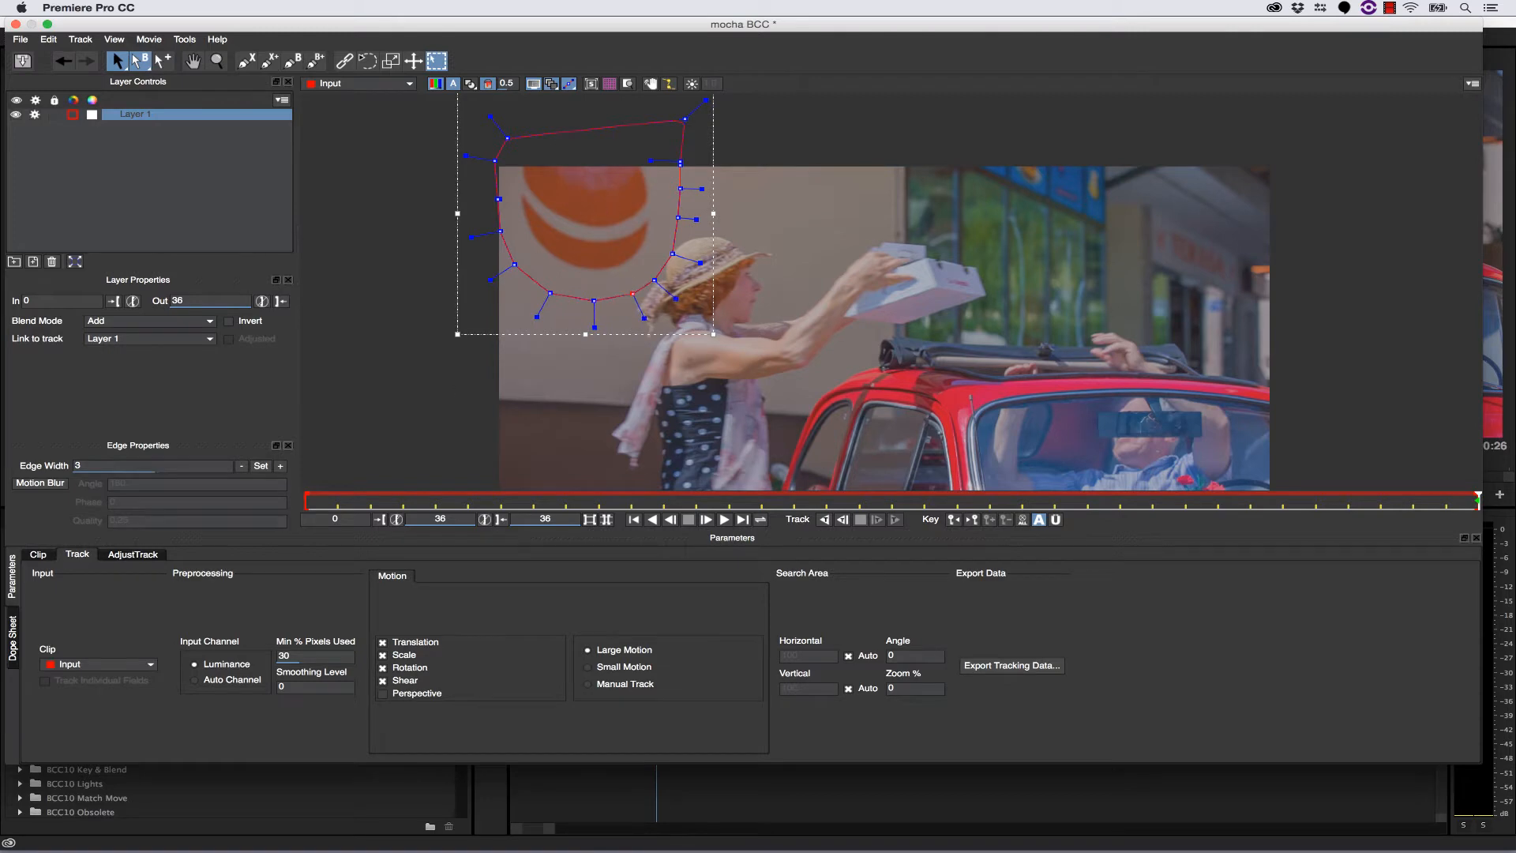
- Limit the layer's tracked motion to Translation only and track the shape backward through the clip
{"action": "left_click", "coordinate": [383, 680]}
{"action": "left_click", "coordinate": [382, 667]}
{"action": "left_click", "coordinate": [383, 654]}
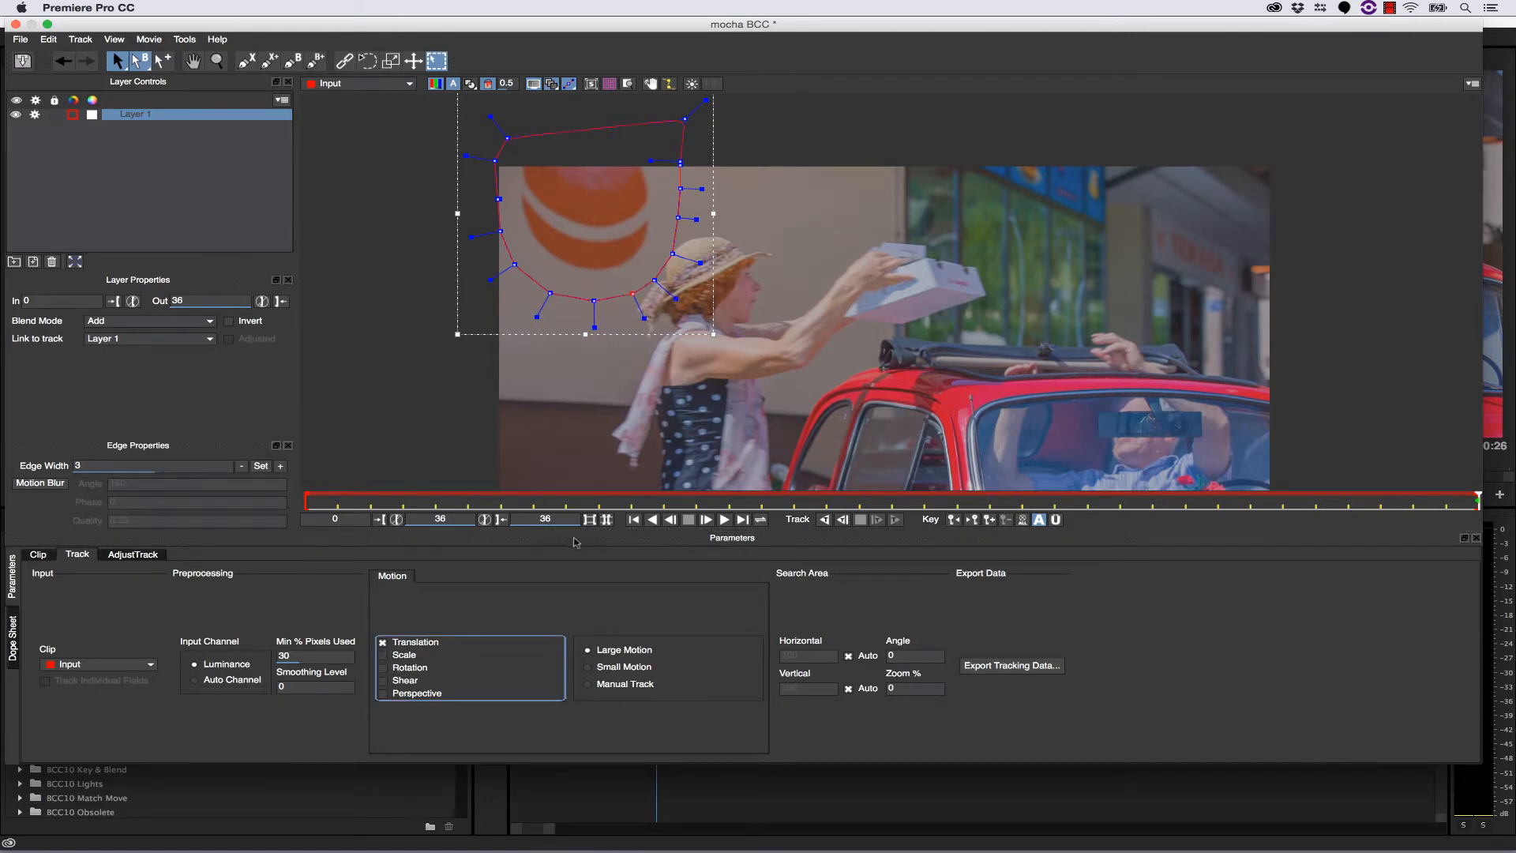
{"action": "left_click", "coordinate": [840, 522]}
{"action": "left_click", "coordinate": [825, 518]}
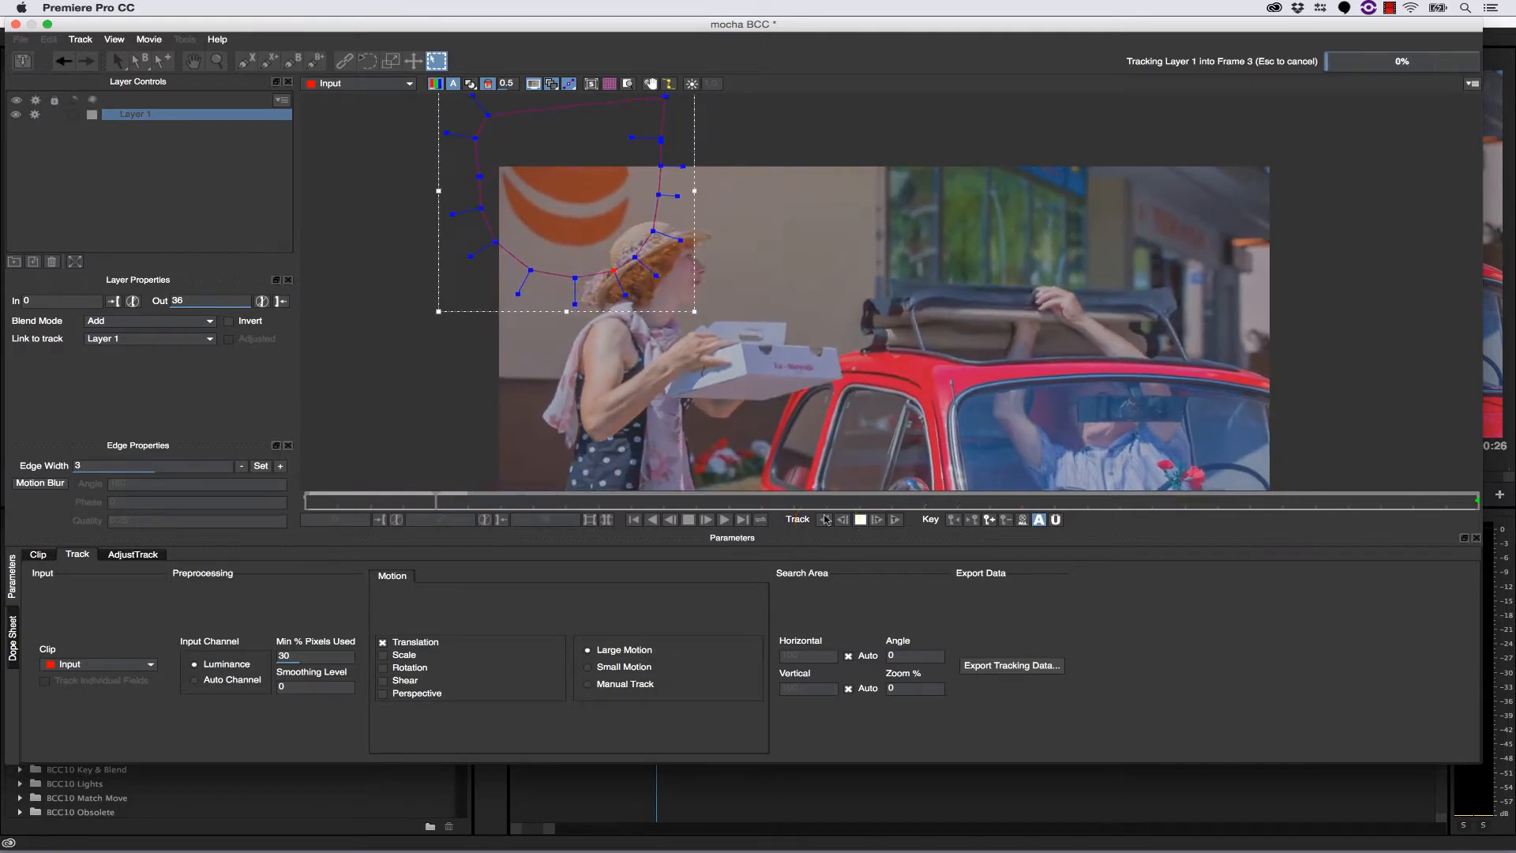
- Review the track across the whole clip, then save the mocha project and return to Premiere Pro
{"action": "left_click_drag", "start_coordinate": [304, 497], "coordinate": [1478, 506]}
{"action": "left_click", "coordinate": [22, 61]}
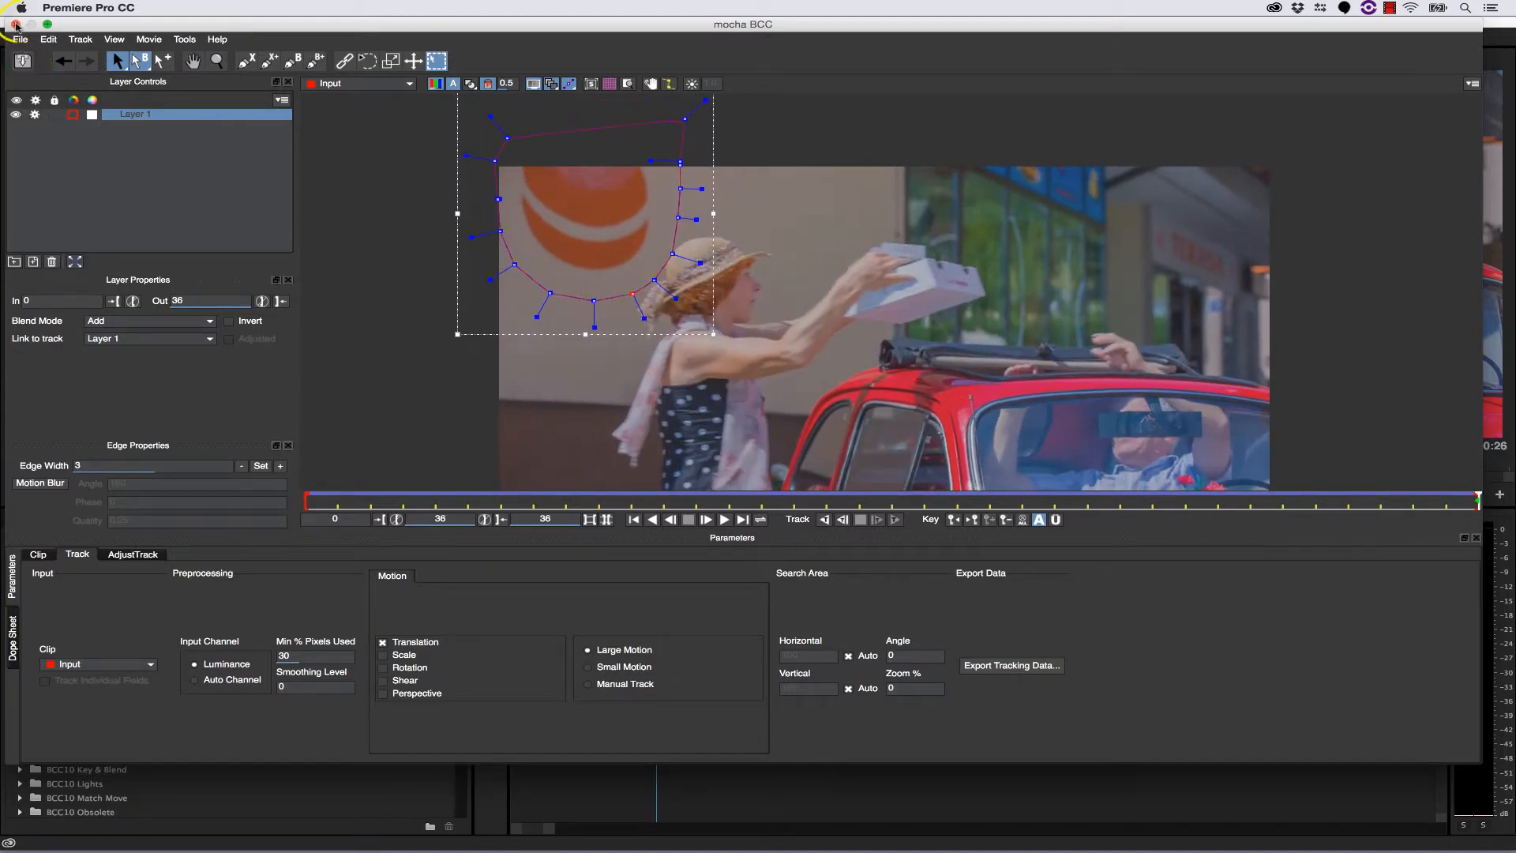
{"action": "left_click", "coordinate": [16, 25]}
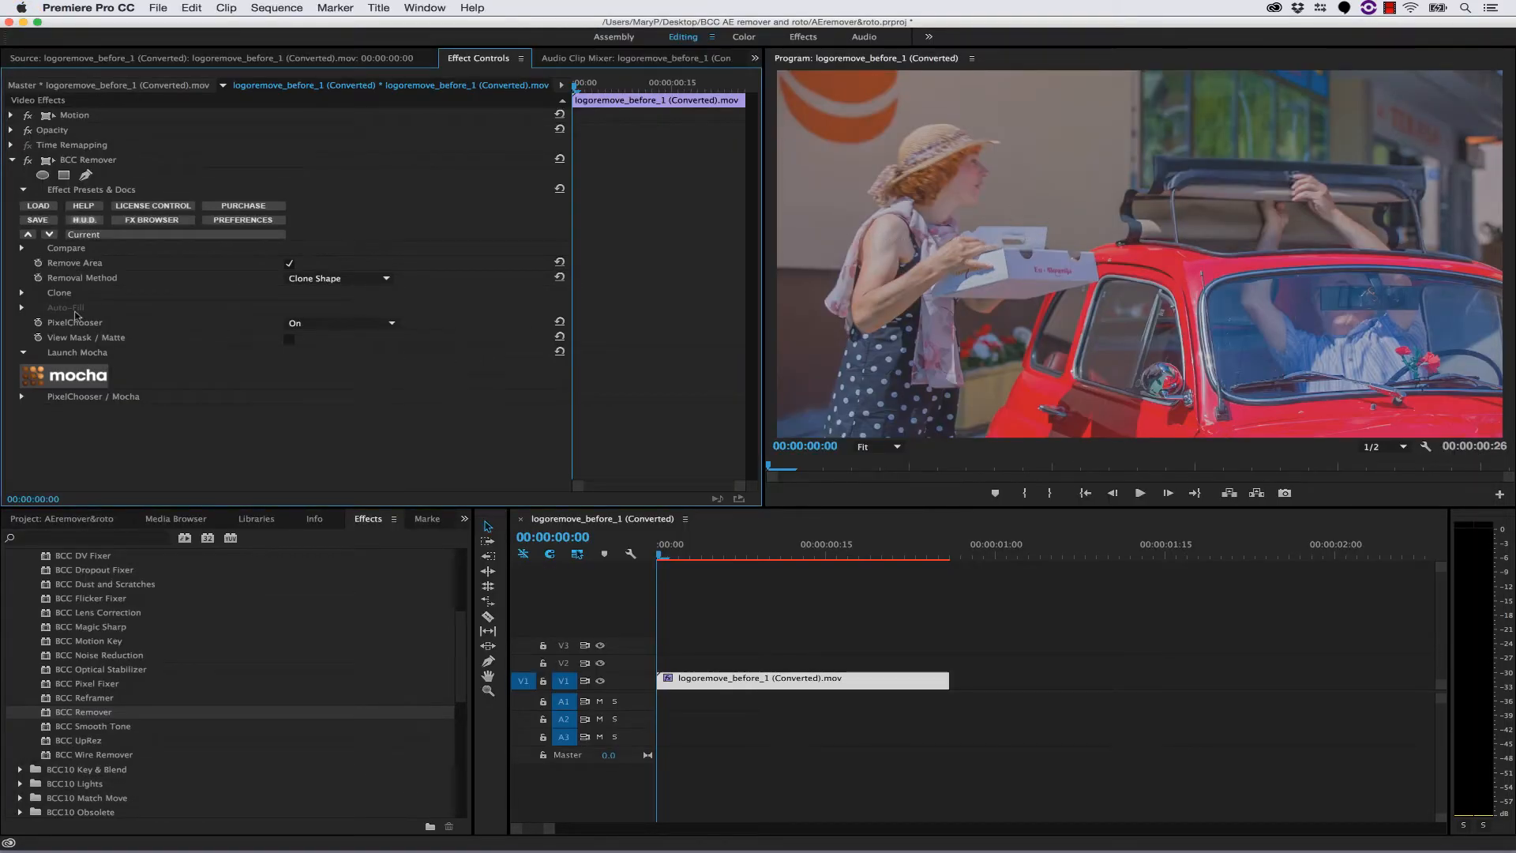
- Set the Clone Scale of the BCC Remover effect to 400
{"action": "left_click", "coordinate": [22, 293]}
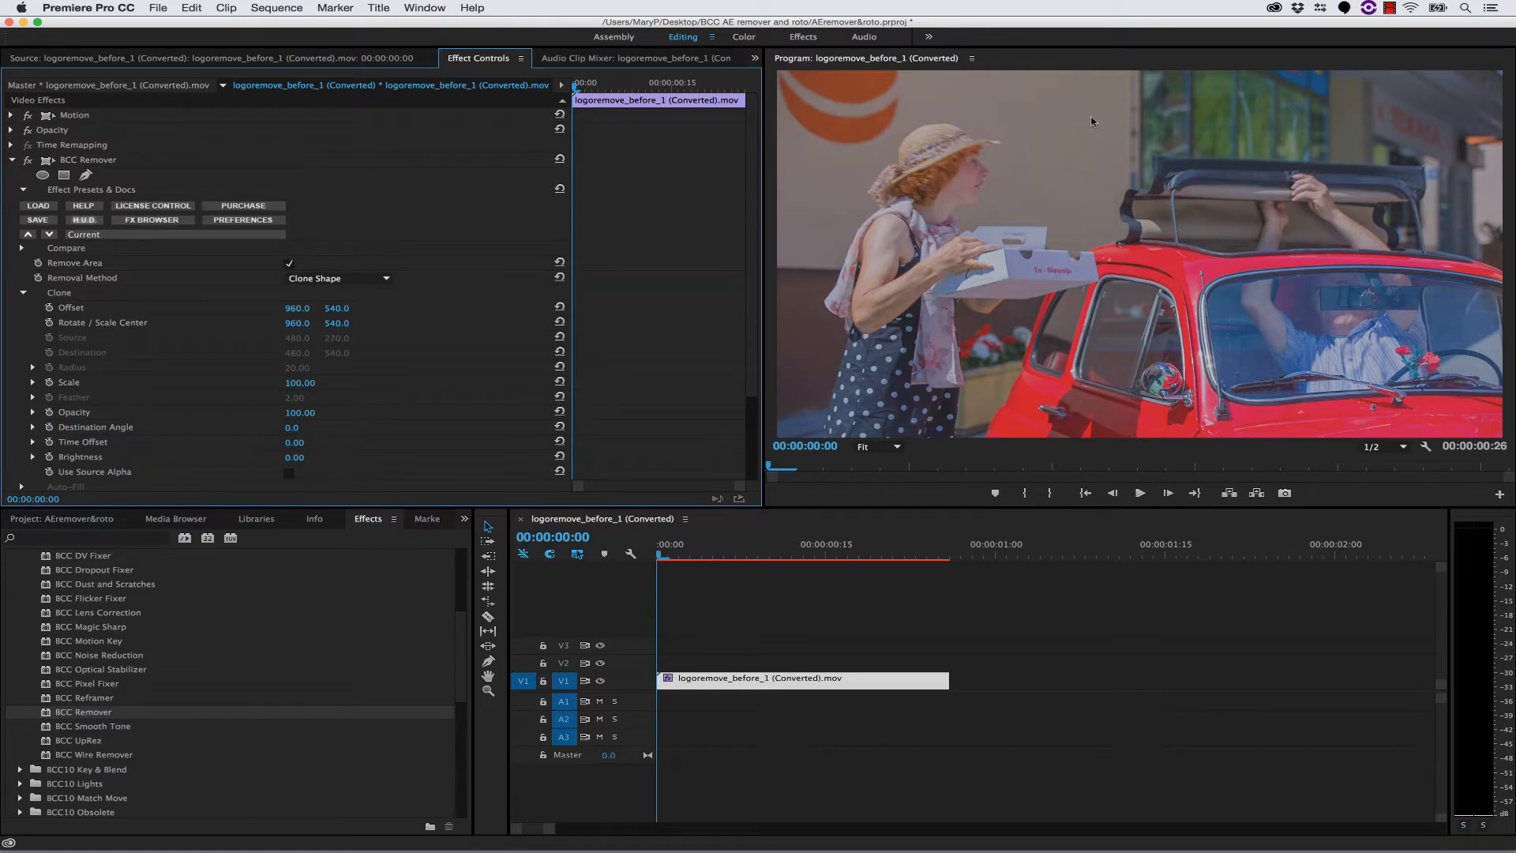
{"action": "left_click", "coordinate": [304, 383]}
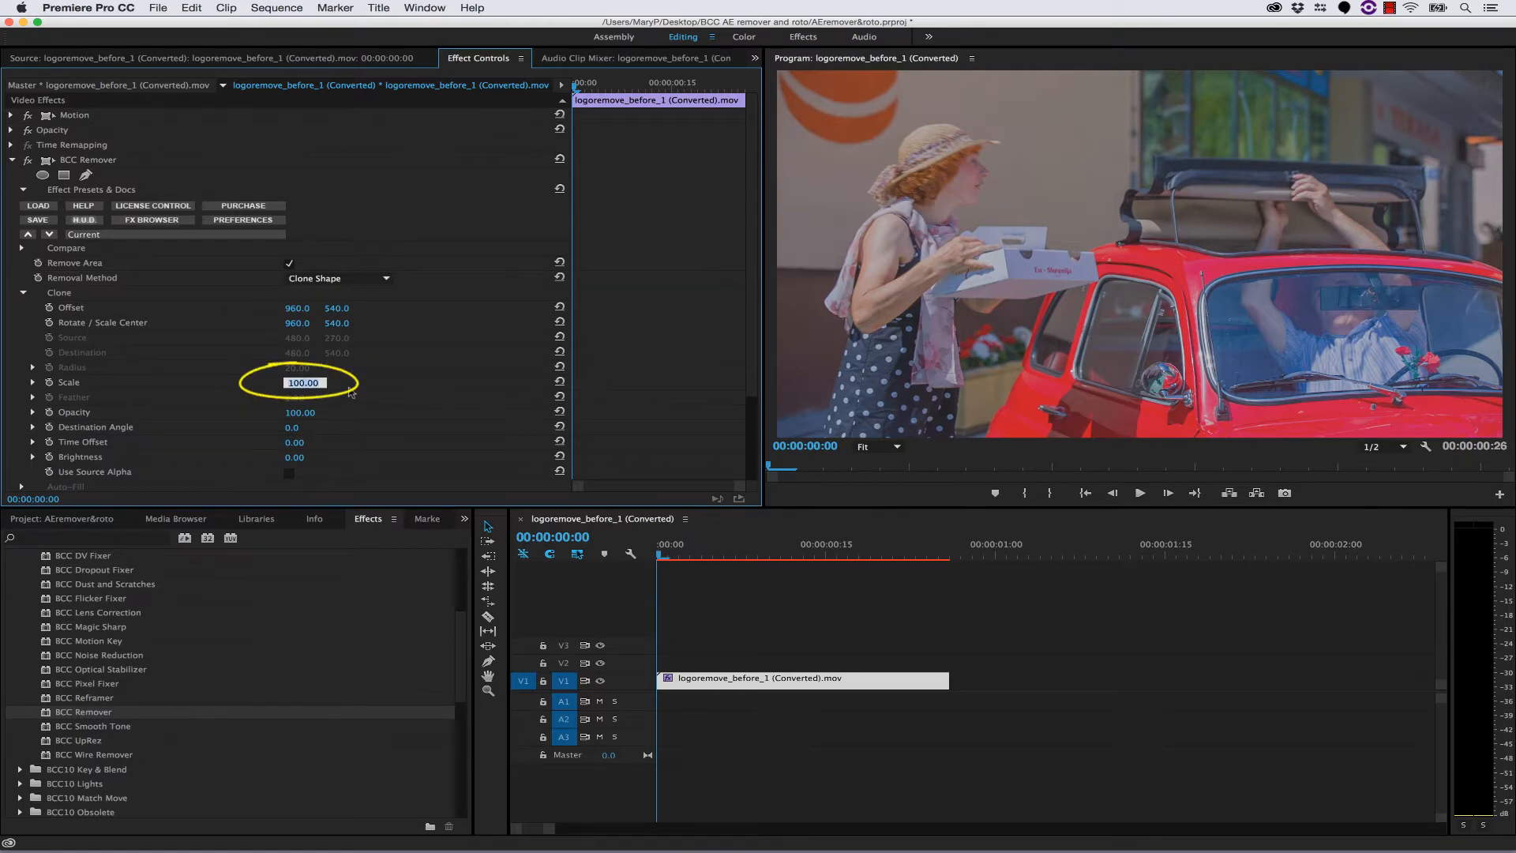
{"action": "type", "text": "4"}
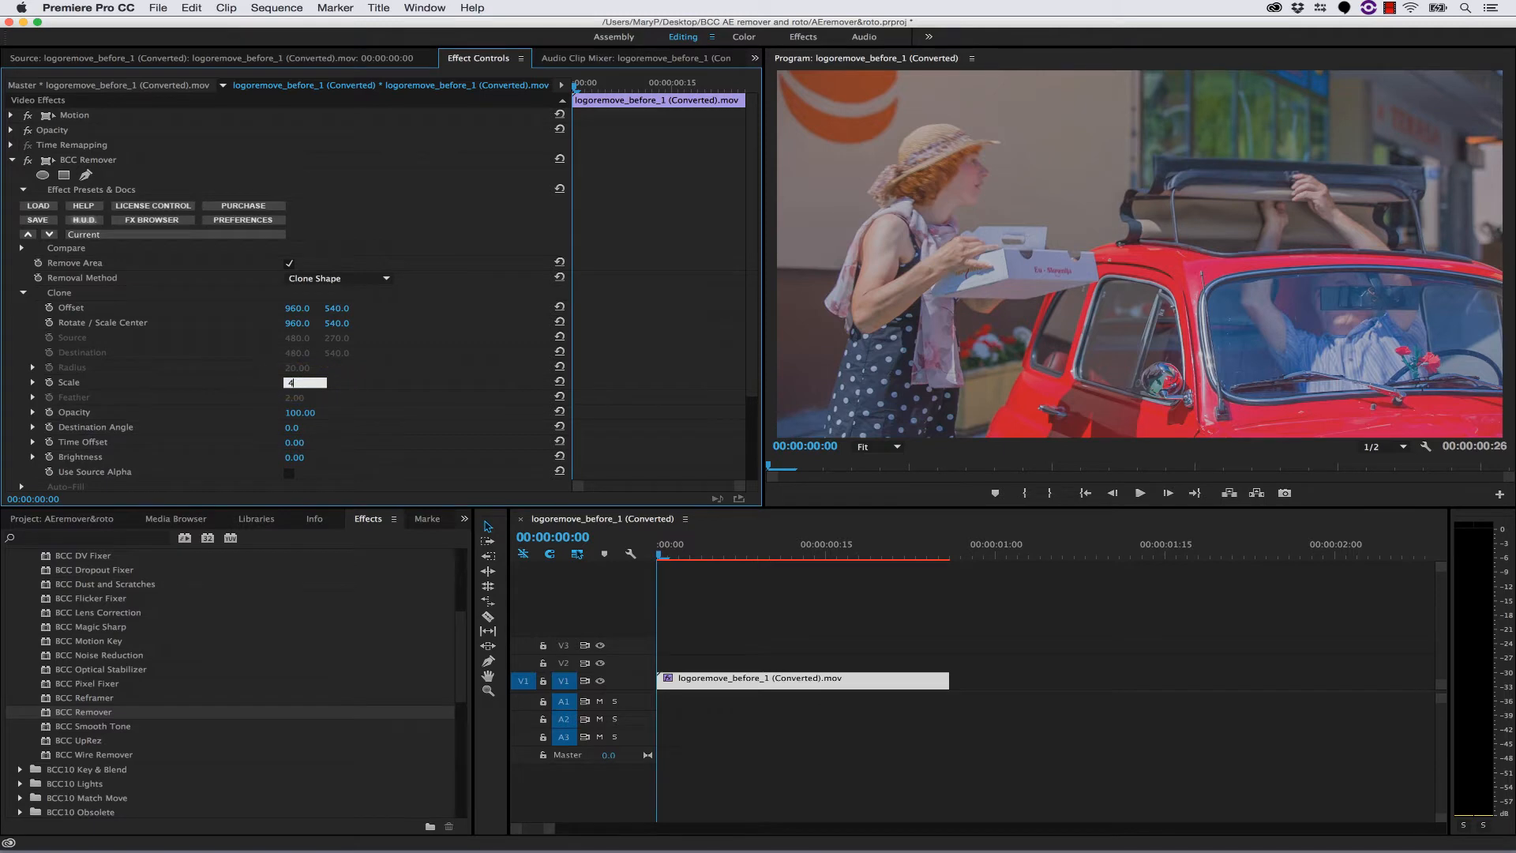
{"action": "type", "text": "900"}
{"action": "key", "text": "Return"}
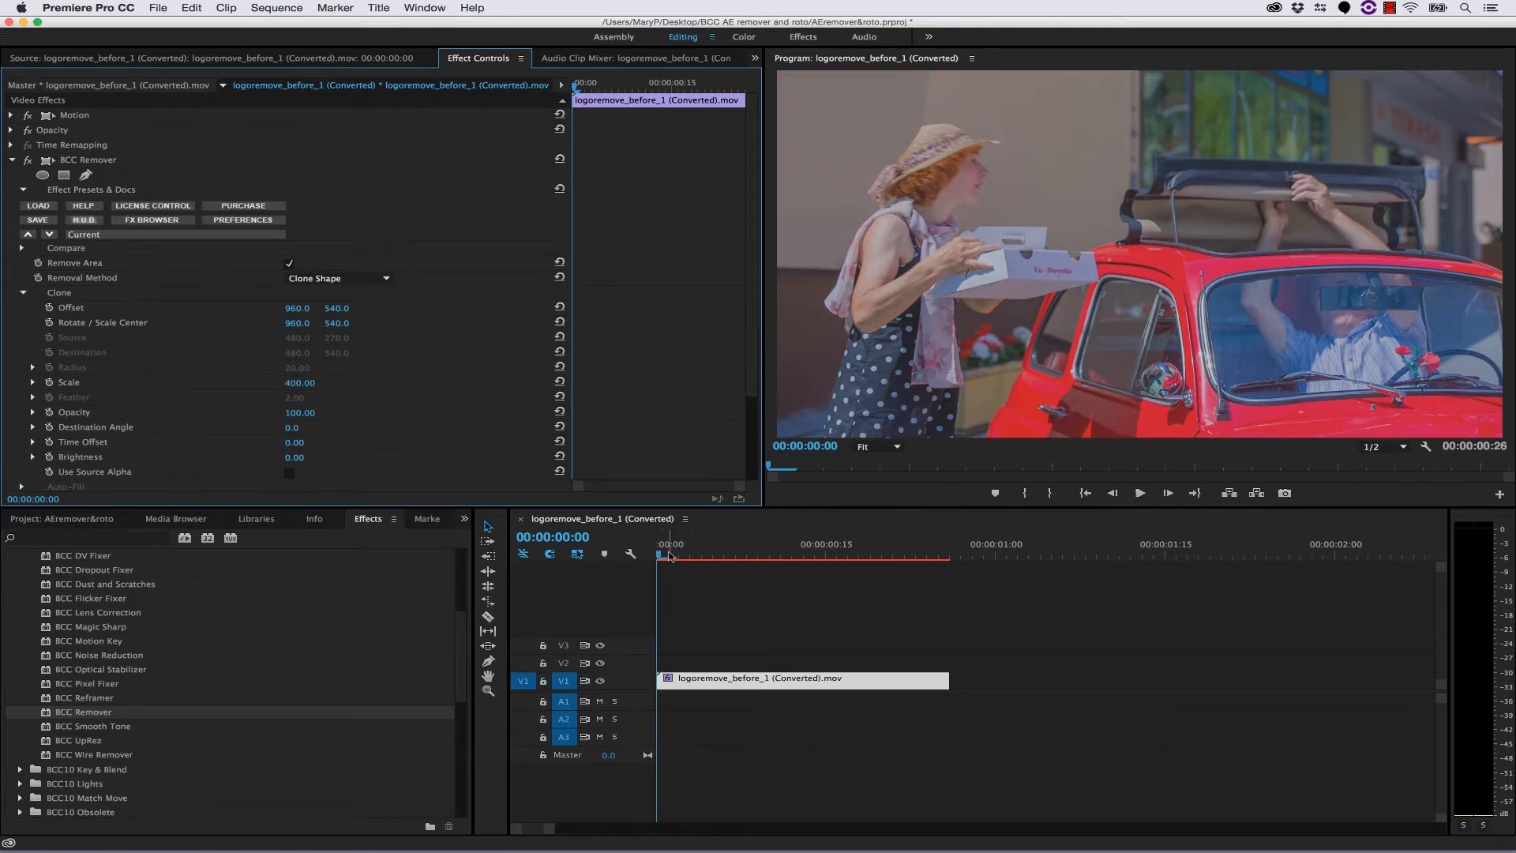
- At 00:00:00:23, set the clone's Rotate / Scale Center to 793, 224 and its Offset to 973, 545
{"action": "left_click_drag", "start_coordinate": [663, 556], "coordinate": [918, 557]}
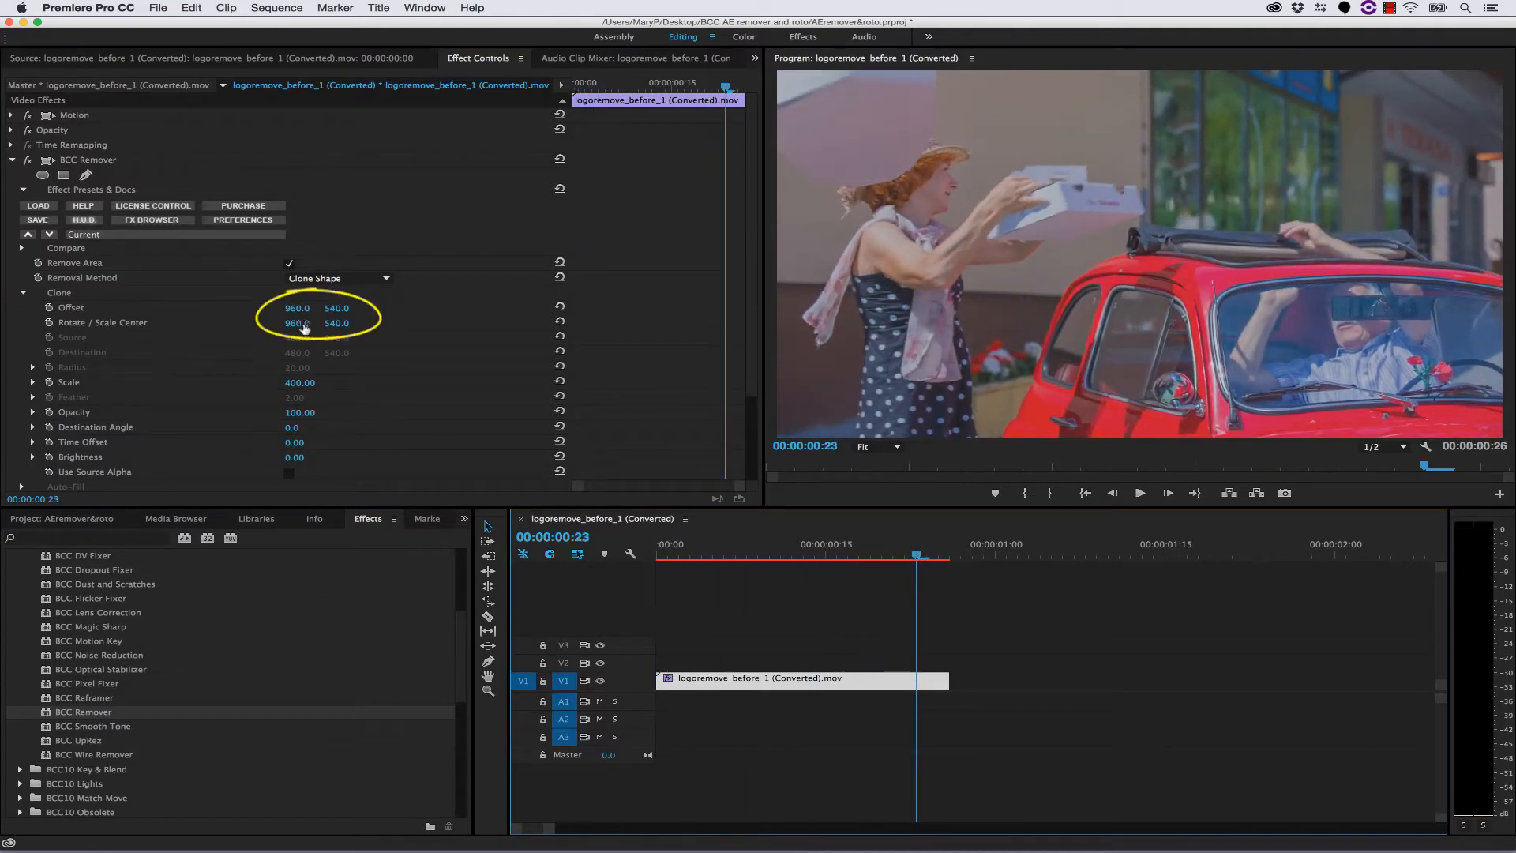
{"action": "left_click_drag", "start_coordinate": [296, 323], "coordinate": [244, 323]}
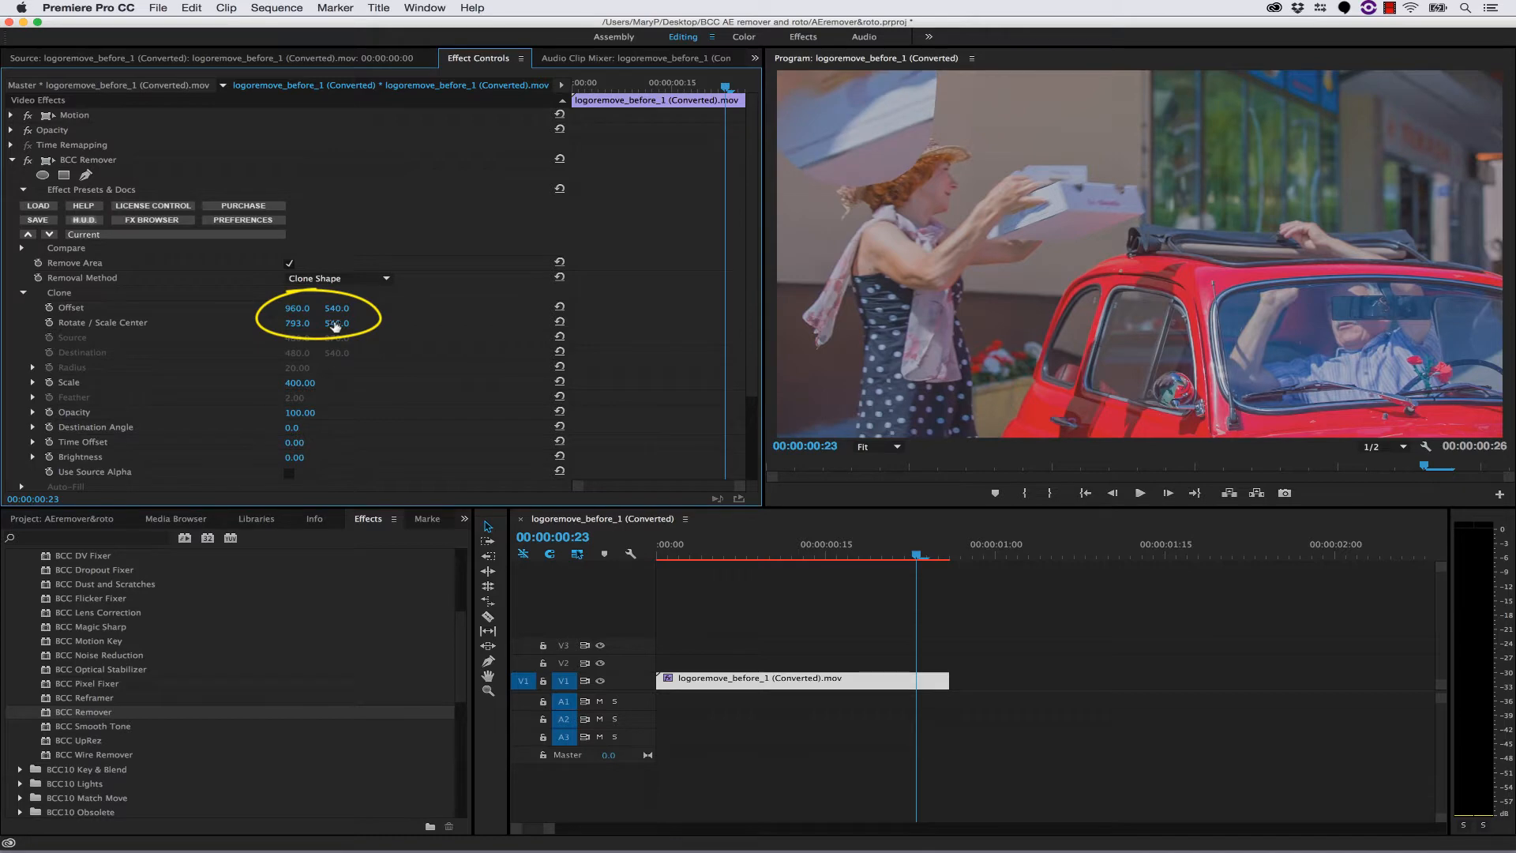
{"action": "left_click_drag", "start_coordinate": [335, 323], "coordinate": [103, 323]}
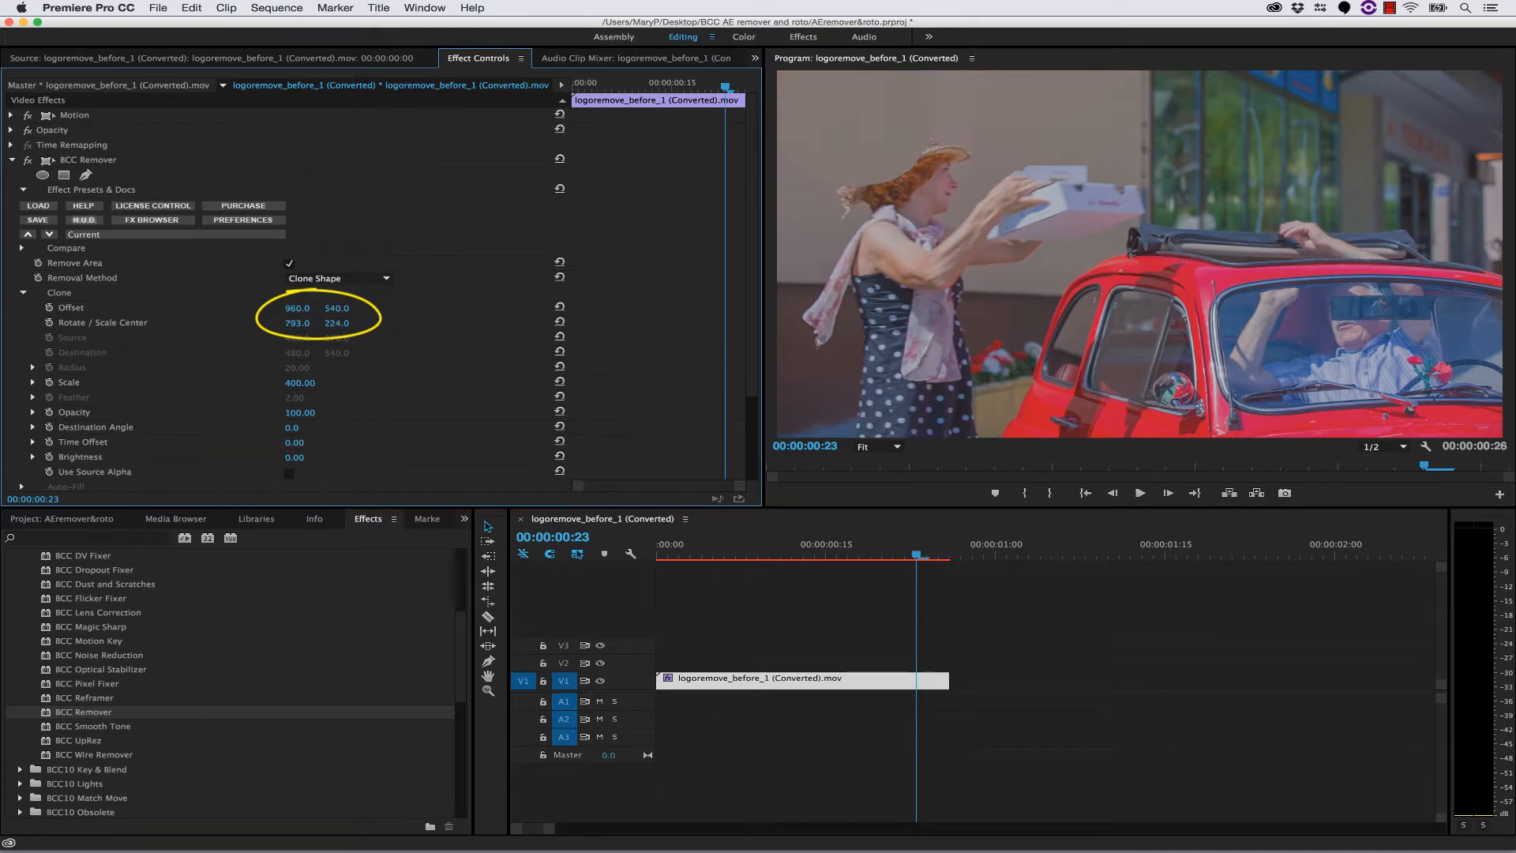
{"action": "left_click_drag", "start_coordinate": [301, 308], "coordinate": [341, 308]}
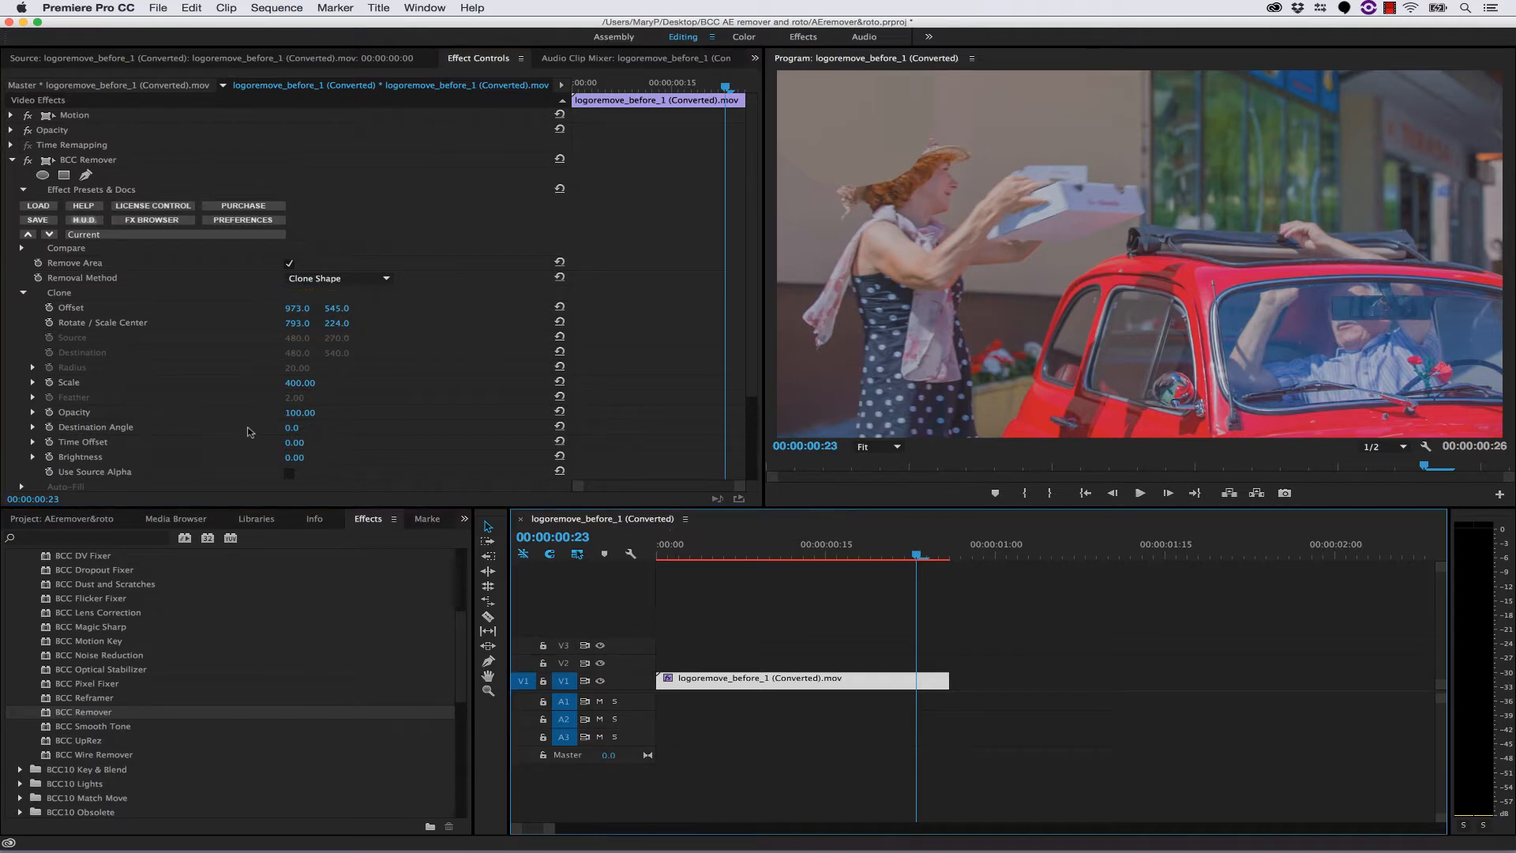
- Set the Feather of the PixelChooser mask in BCC Remover to 50
{"action": "scroll", "coordinate": [249, 432], "scroll_direction": "down", "scroll_amount": 5}
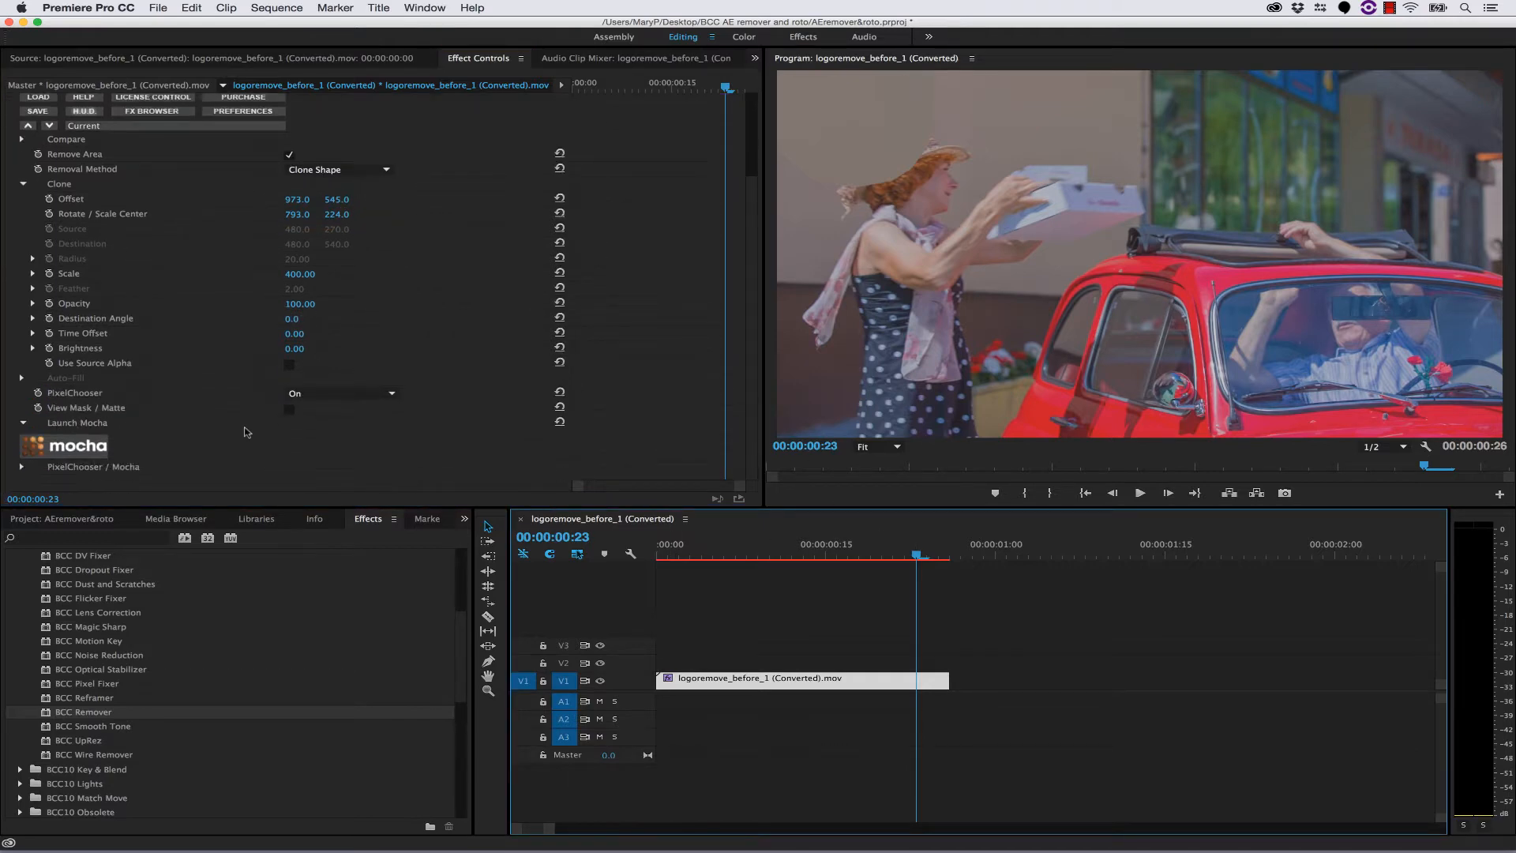
{"action": "left_click", "coordinate": [23, 467]}
{"action": "scroll", "coordinate": [120, 458], "scroll_direction": "down", "scroll_amount": 2}
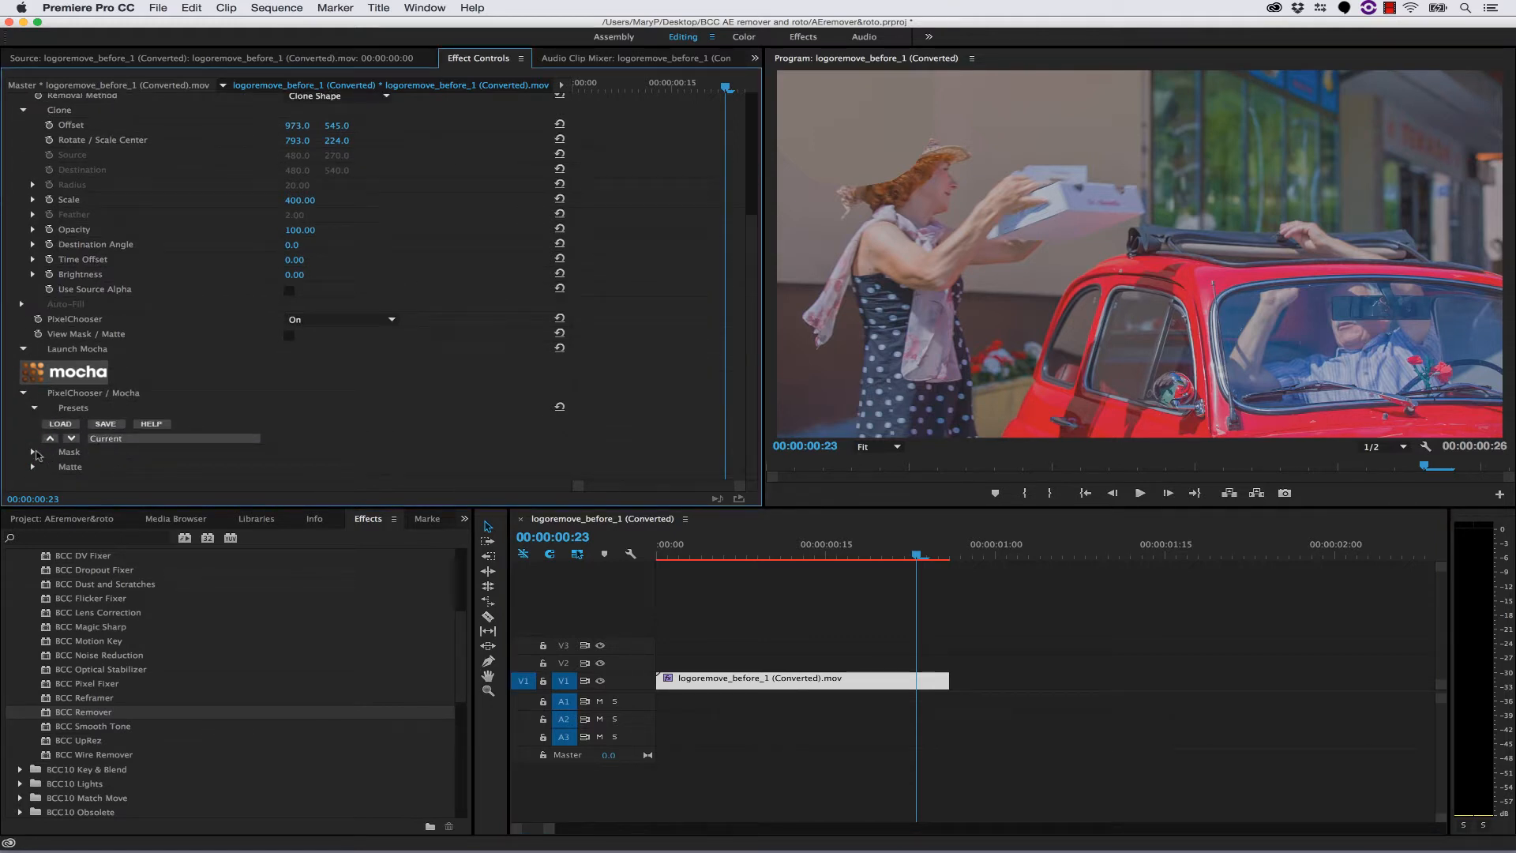
{"action": "left_click", "coordinate": [32, 453]}
{"action": "scroll", "coordinate": [124, 466], "scroll_direction": "down", "scroll_amount": 4}
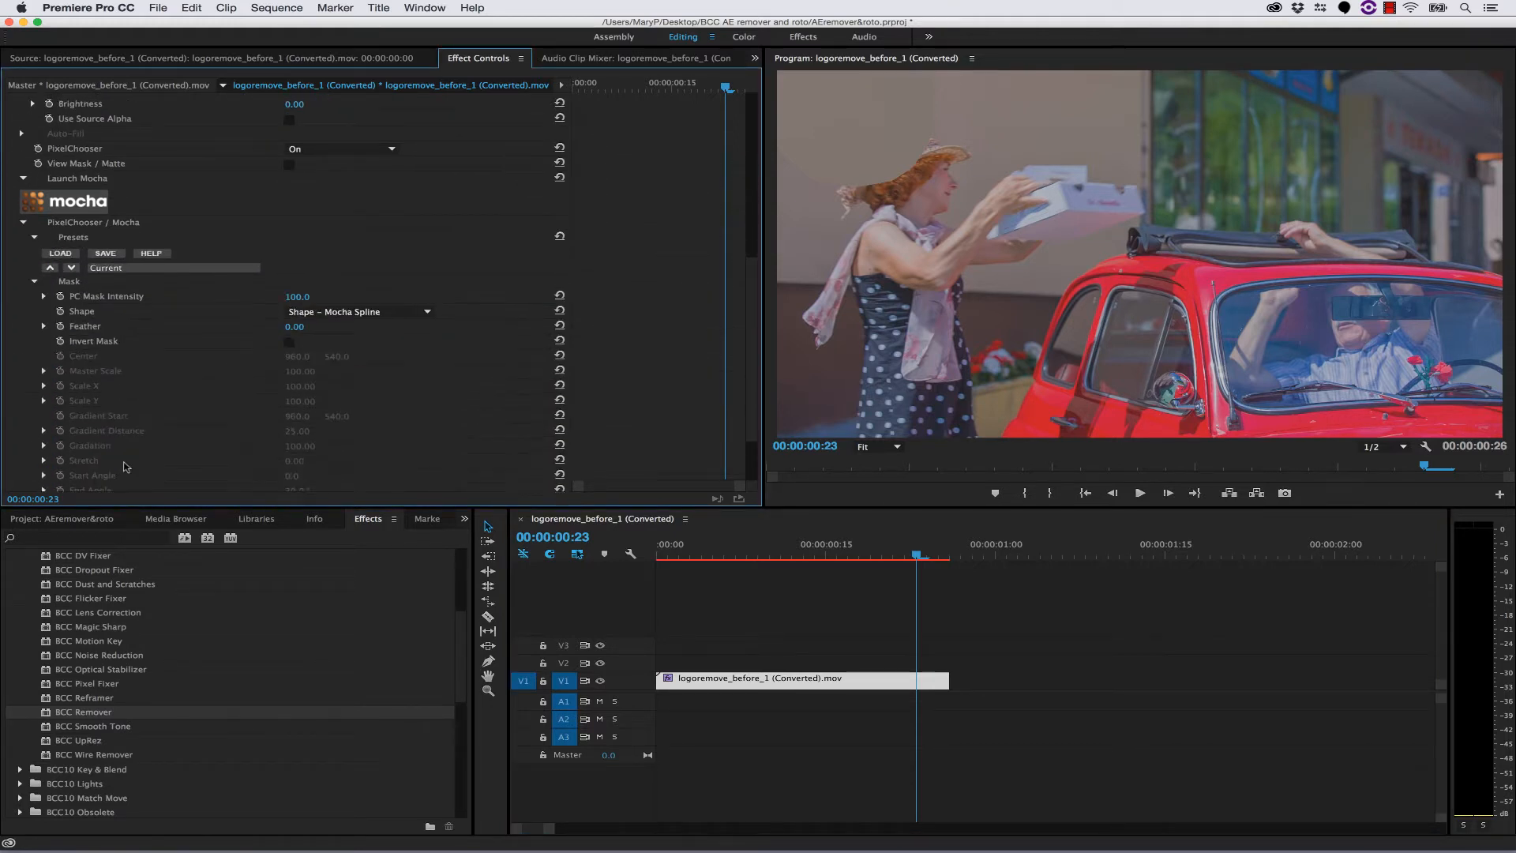
{"action": "left_click_drag", "start_coordinate": [285, 330], "coordinate": [325, 330]}
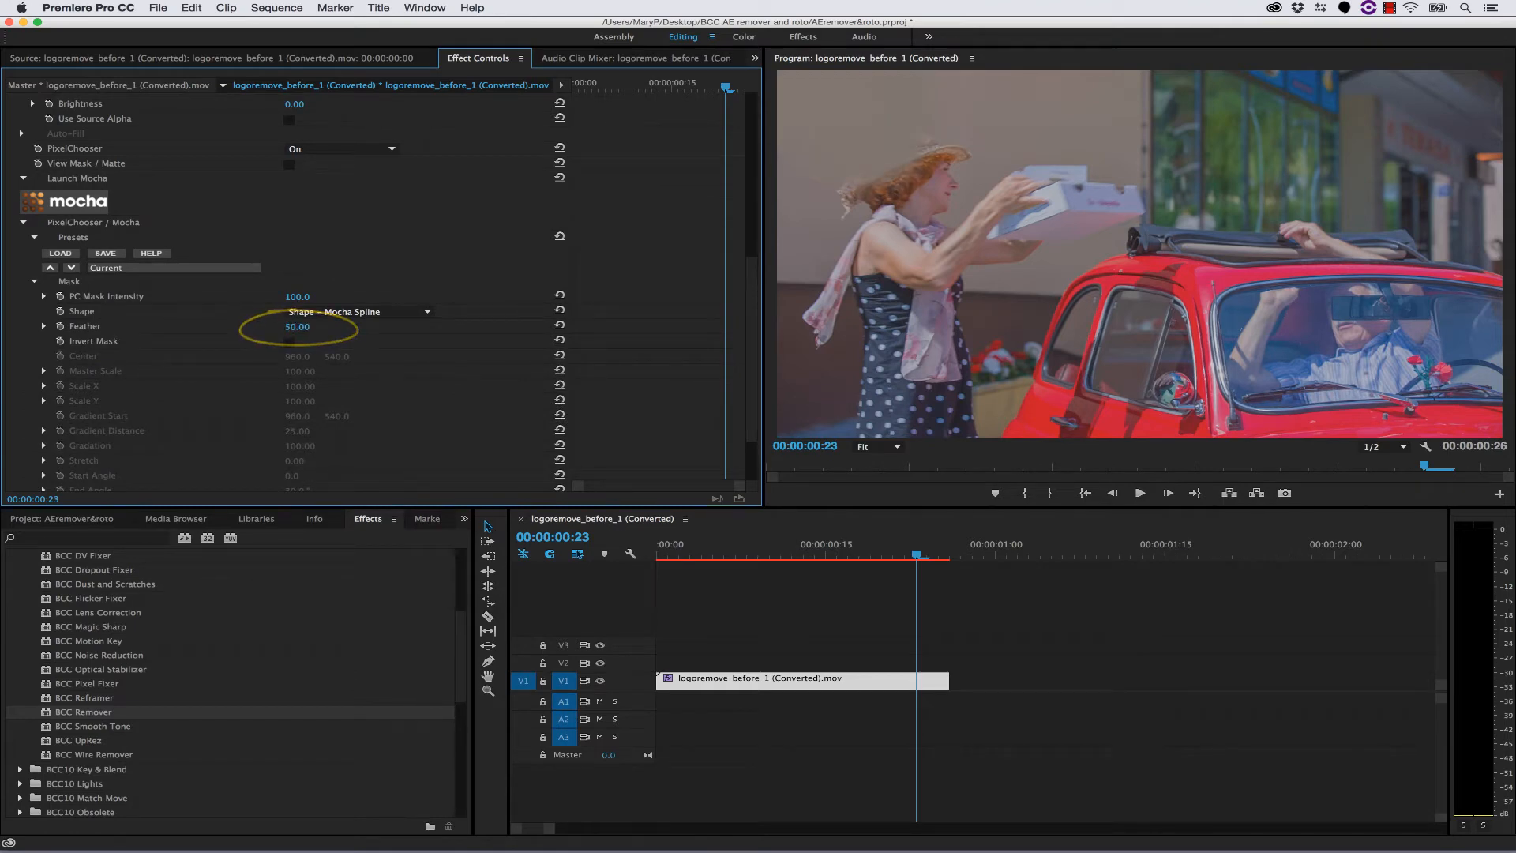
- Duplicate the logoremove_before_1 clip and place the copy on track V2, aligned directly above the original
{"action": "left_click_drag", "start_coordinate": [917, 556], "coordinate": [882, 553]}
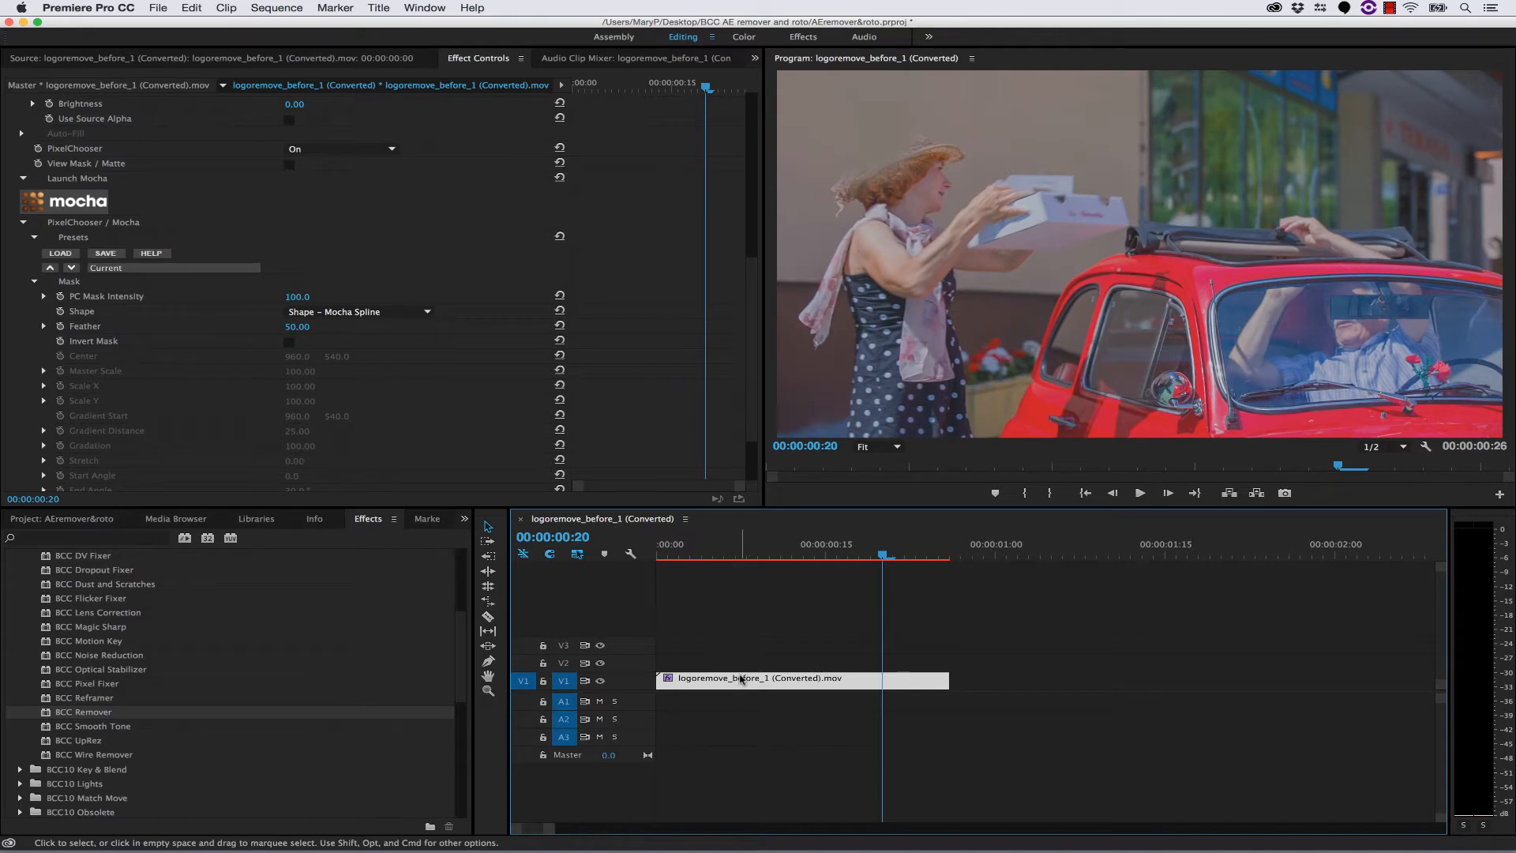
{"action": "left_click", "coordinate": [742, 680]}
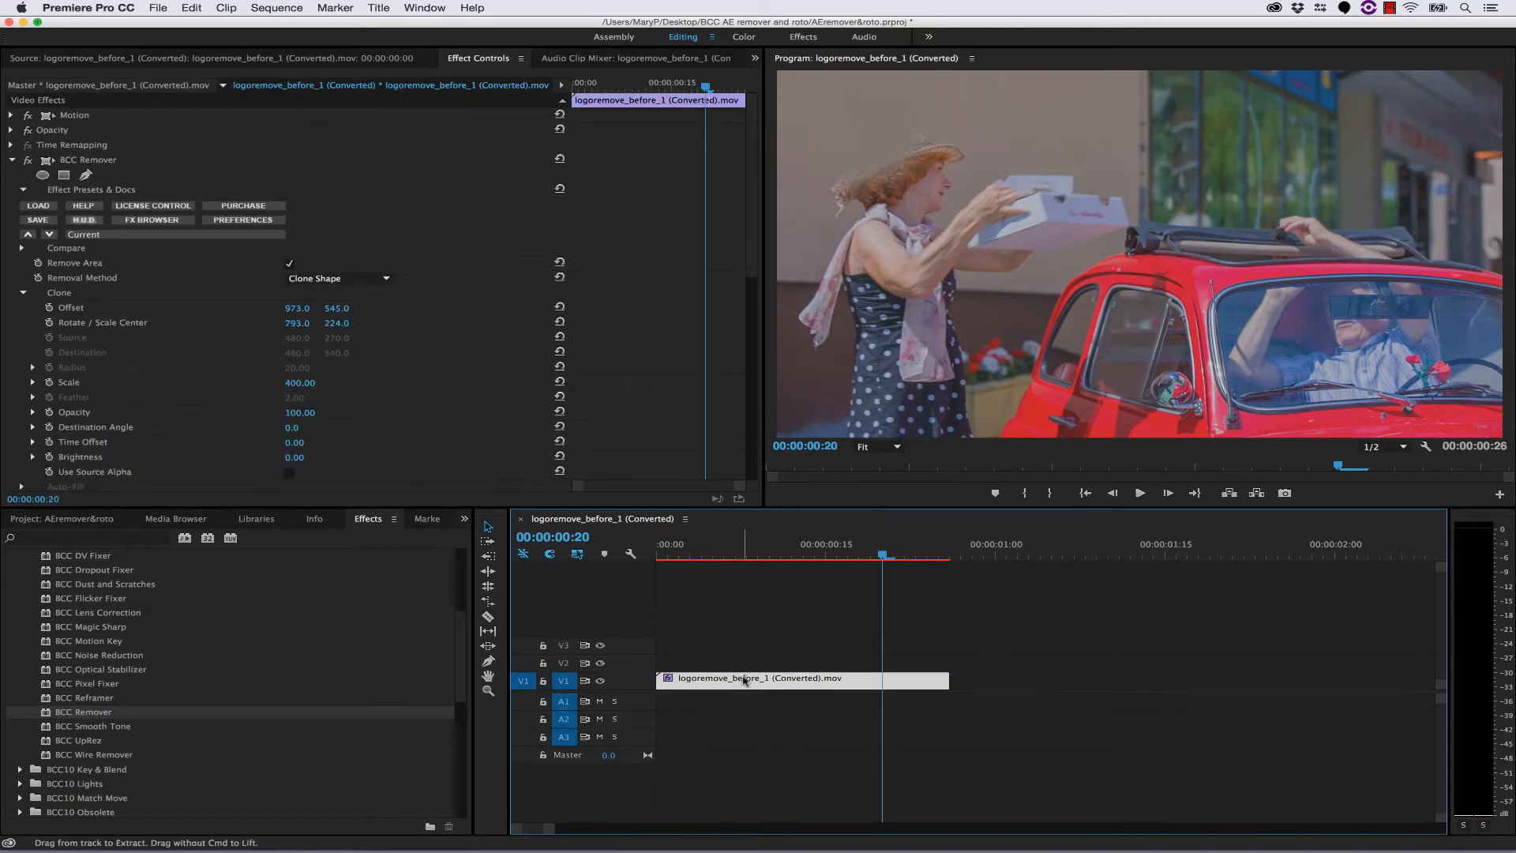
{"action": "left_click", "coordinate": [1031, 604]}
{"action": "left_click", "coordinate": [1026, 560]}
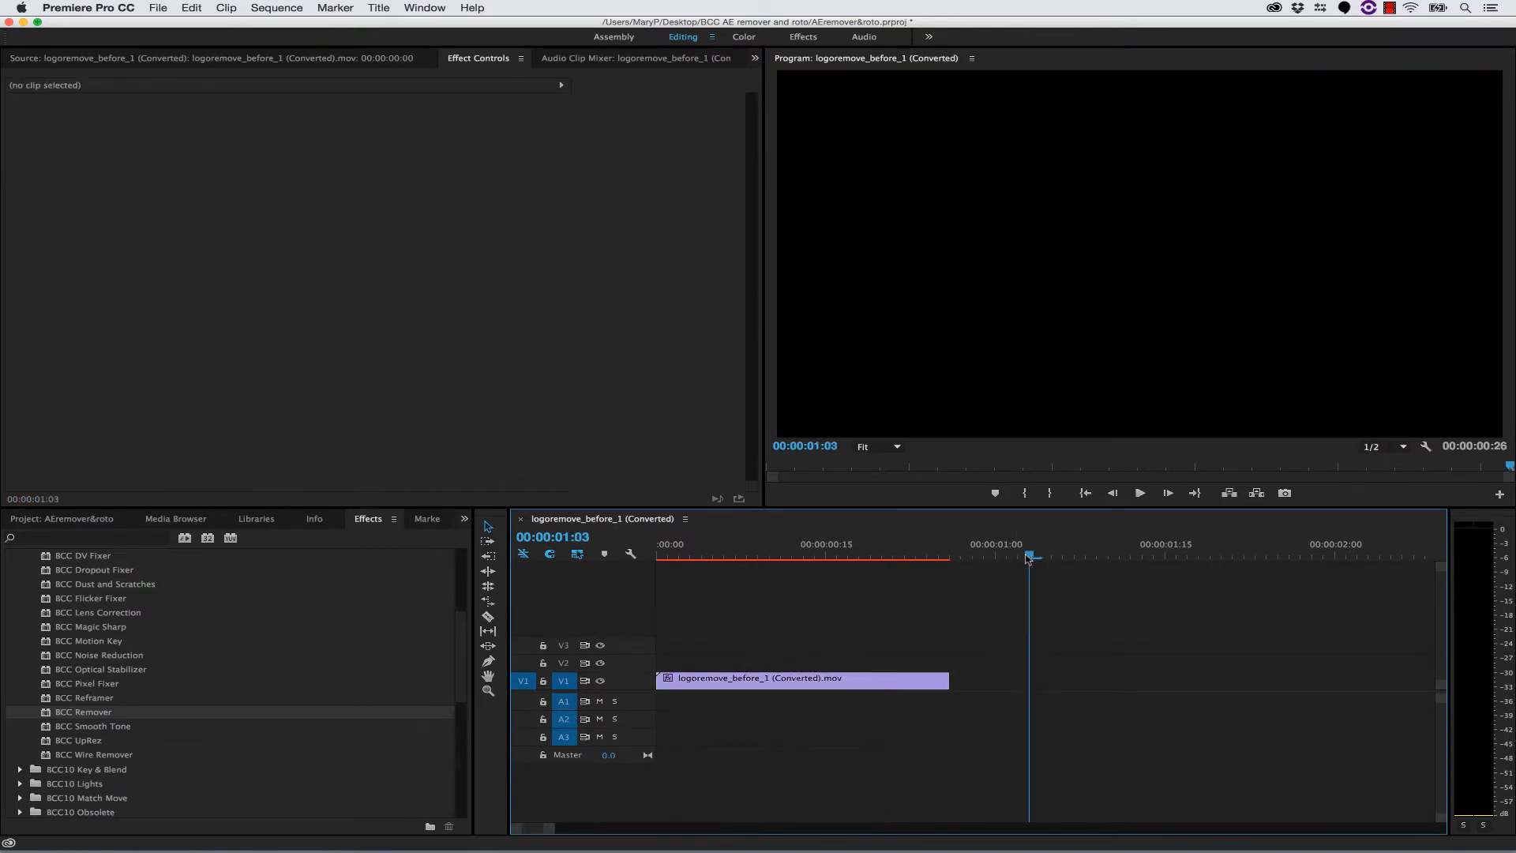
{"action": "key", "text": "super+v"}
{"action": "left_click_drag", "start_coordinate": [1046, 677], "coordinate": [673, 662]}
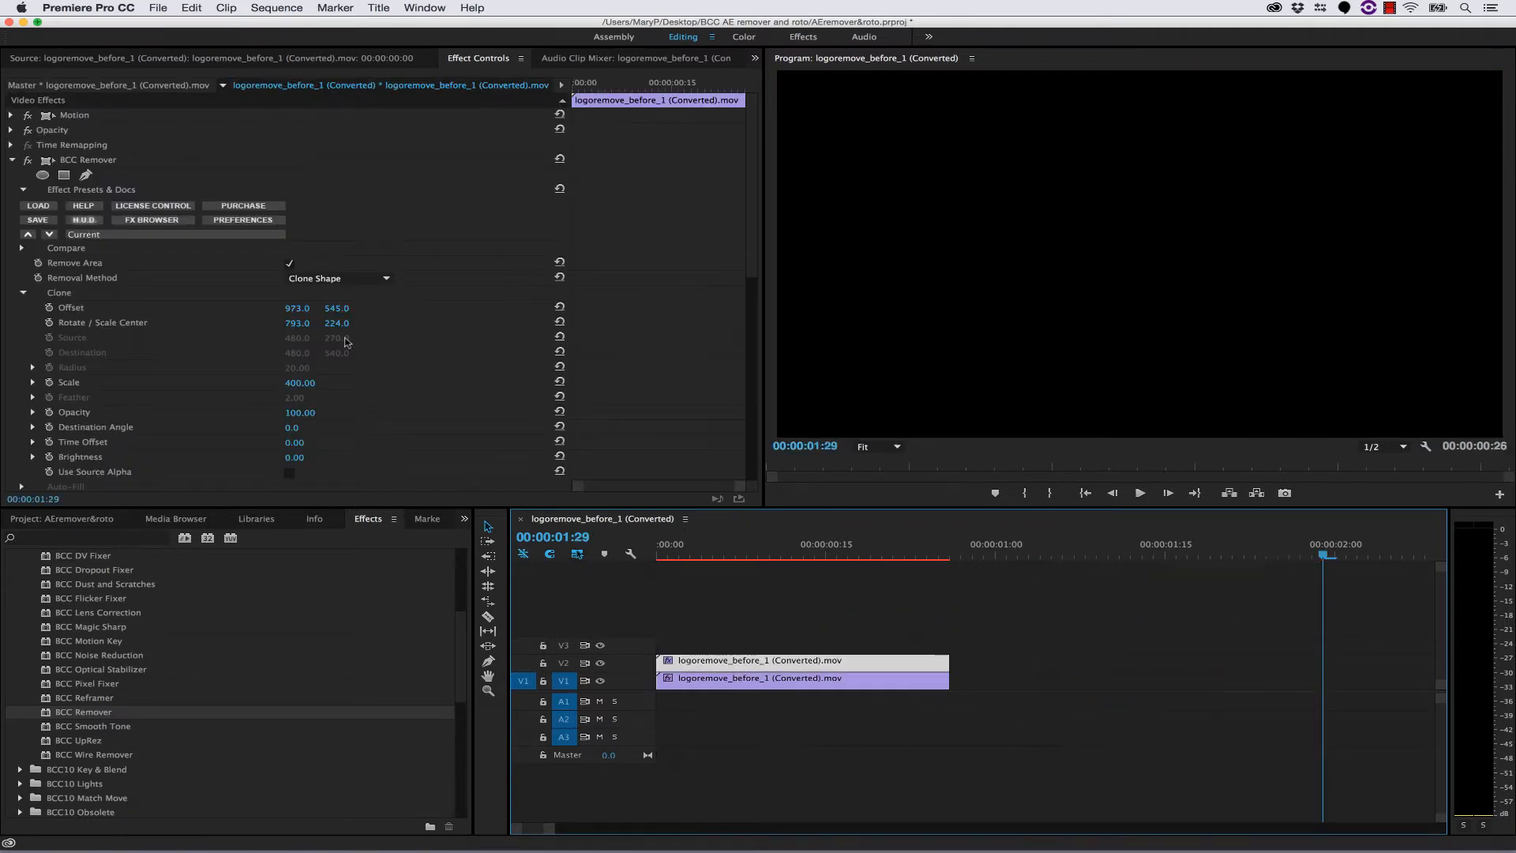
- Delete the BCC Remover effect from the V2 clip and move the playhead to 00:00:00:05
{"action": "left_click", "coordinate": [79, 160]}
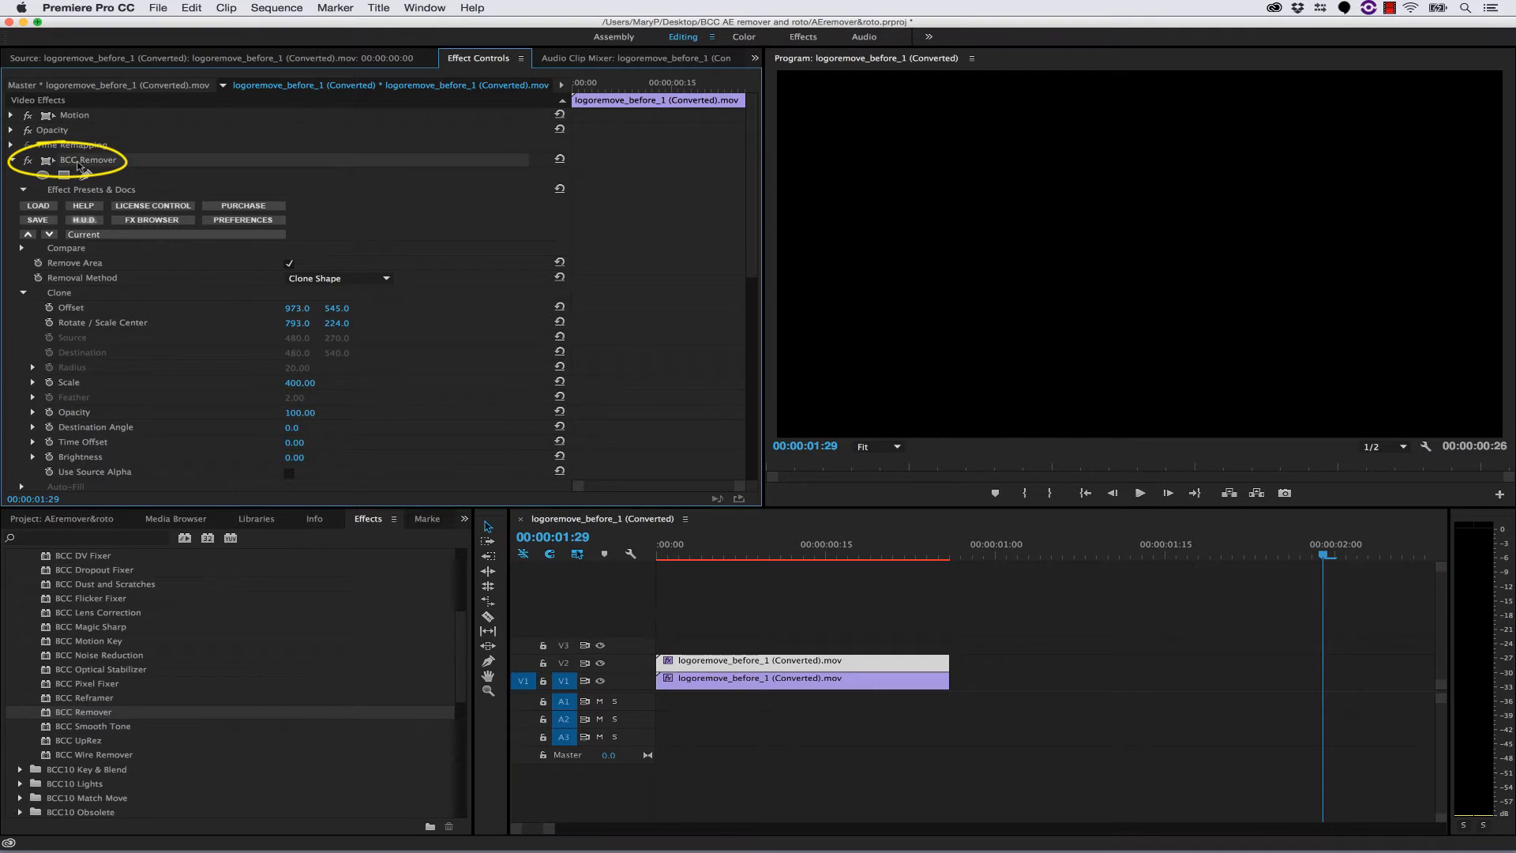
{"action": "key", "text": "Delete"}
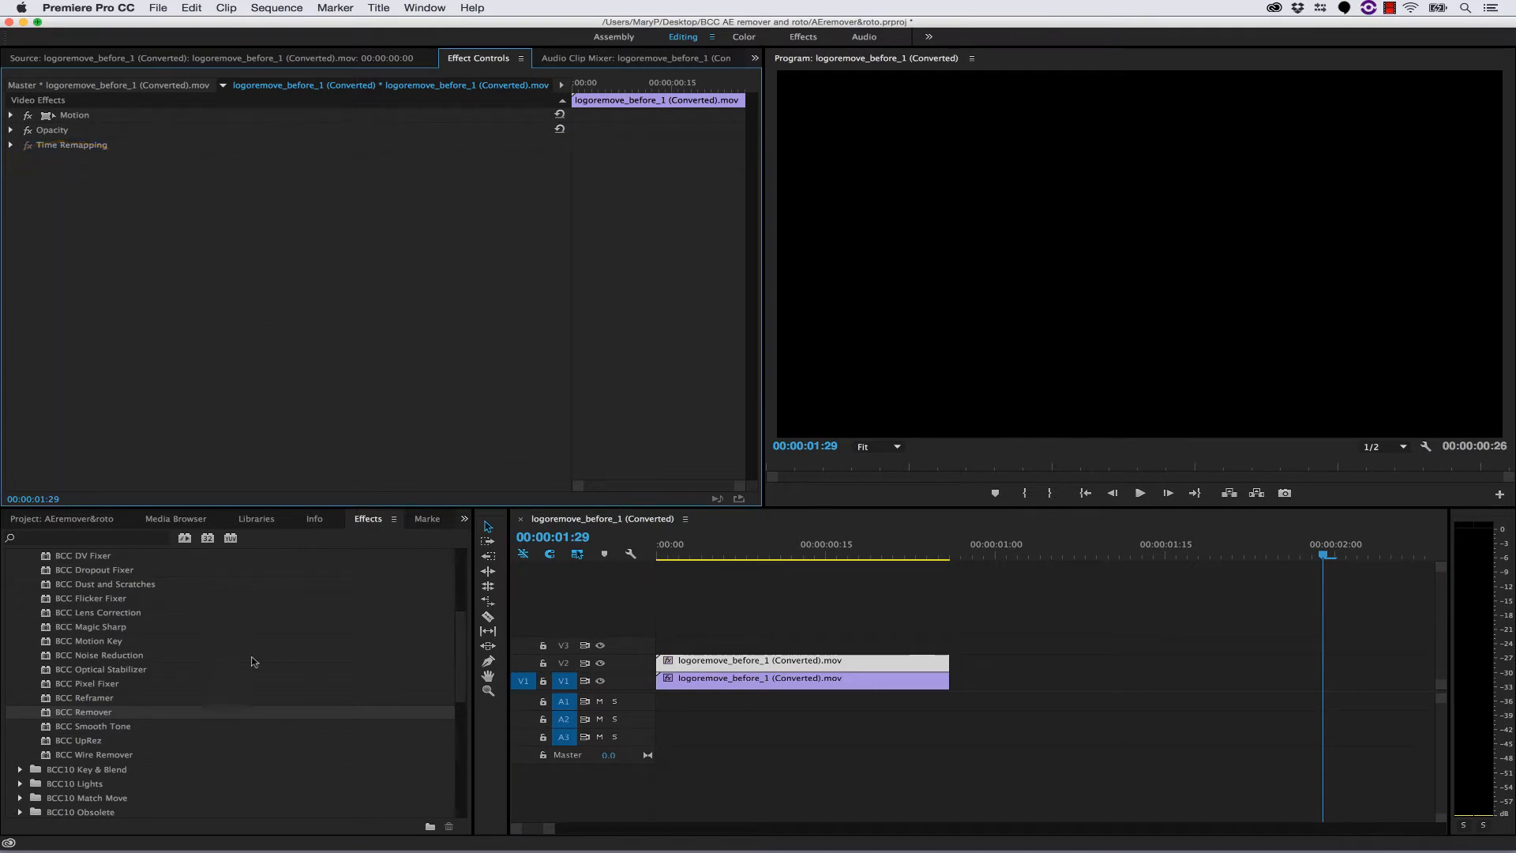
{"action": "left_click", "coordinate": [713, 553]}
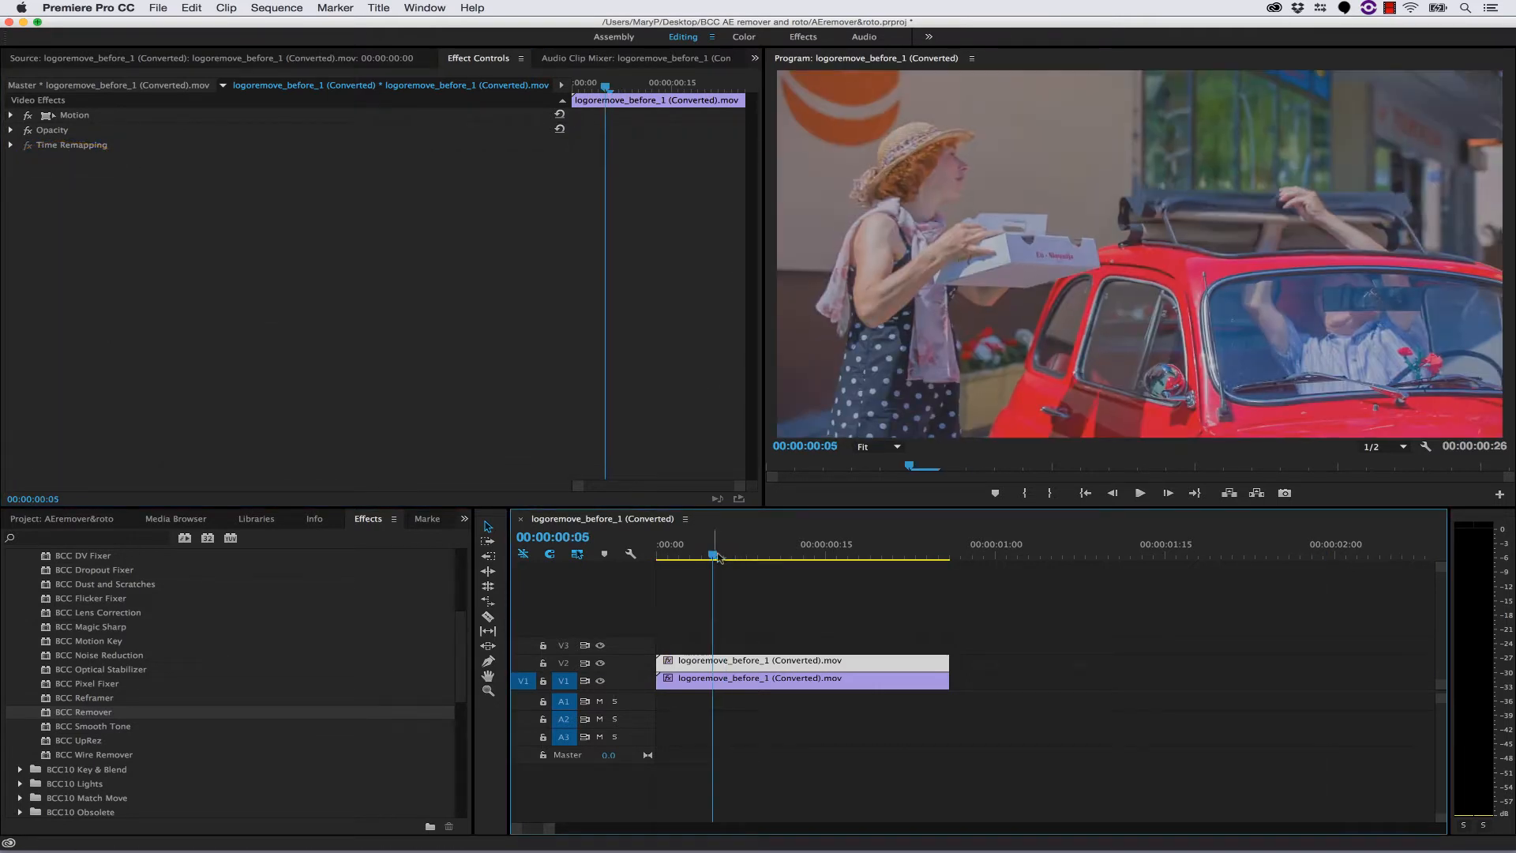
- Apply the BCC Pixel Chooser effect from the BCC10 Key & Blend category to the clip on V2
{"action": "scroll", "coordinate": [144, 670], "scroll_direction": "up", "scroll_amount": 5}
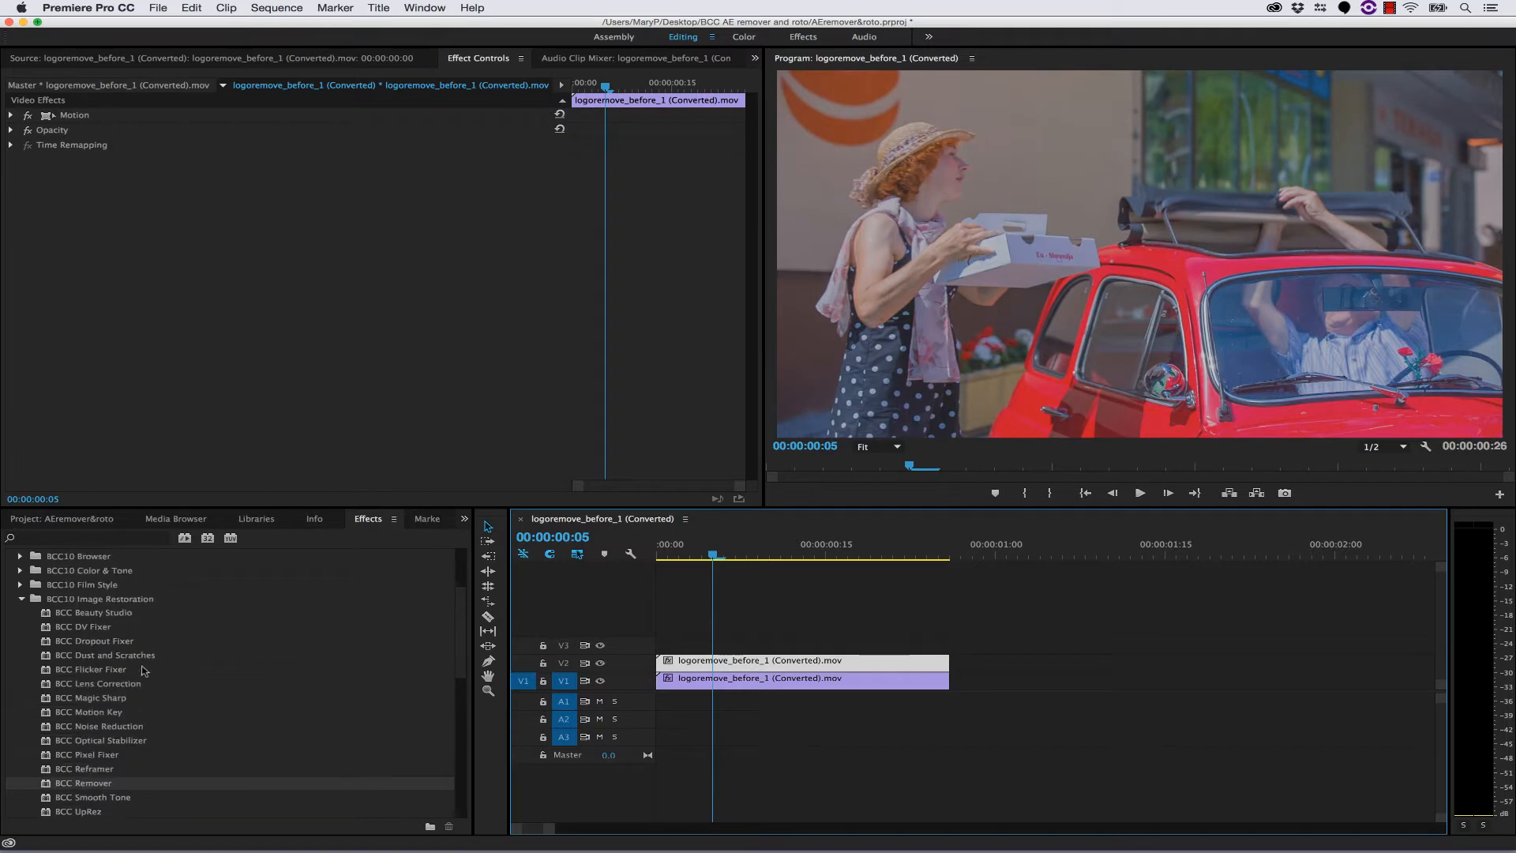
{"action": "left_click", "coordinate": [20, 599]}
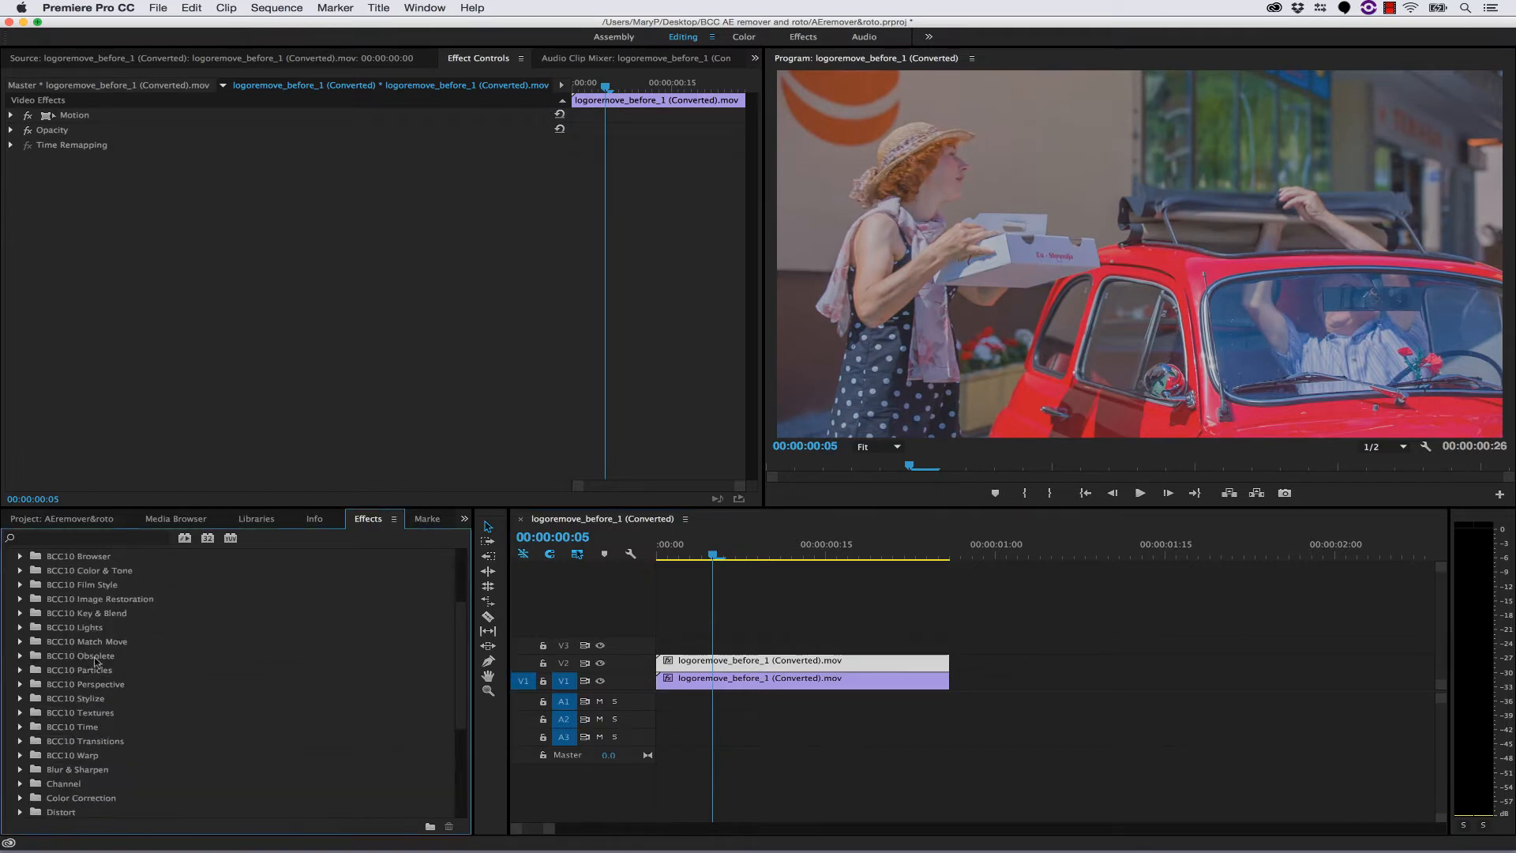
{"action": "scroll", "coordinate": [96, 657], "scroll_direction": "up", "scroll_amount": 3}
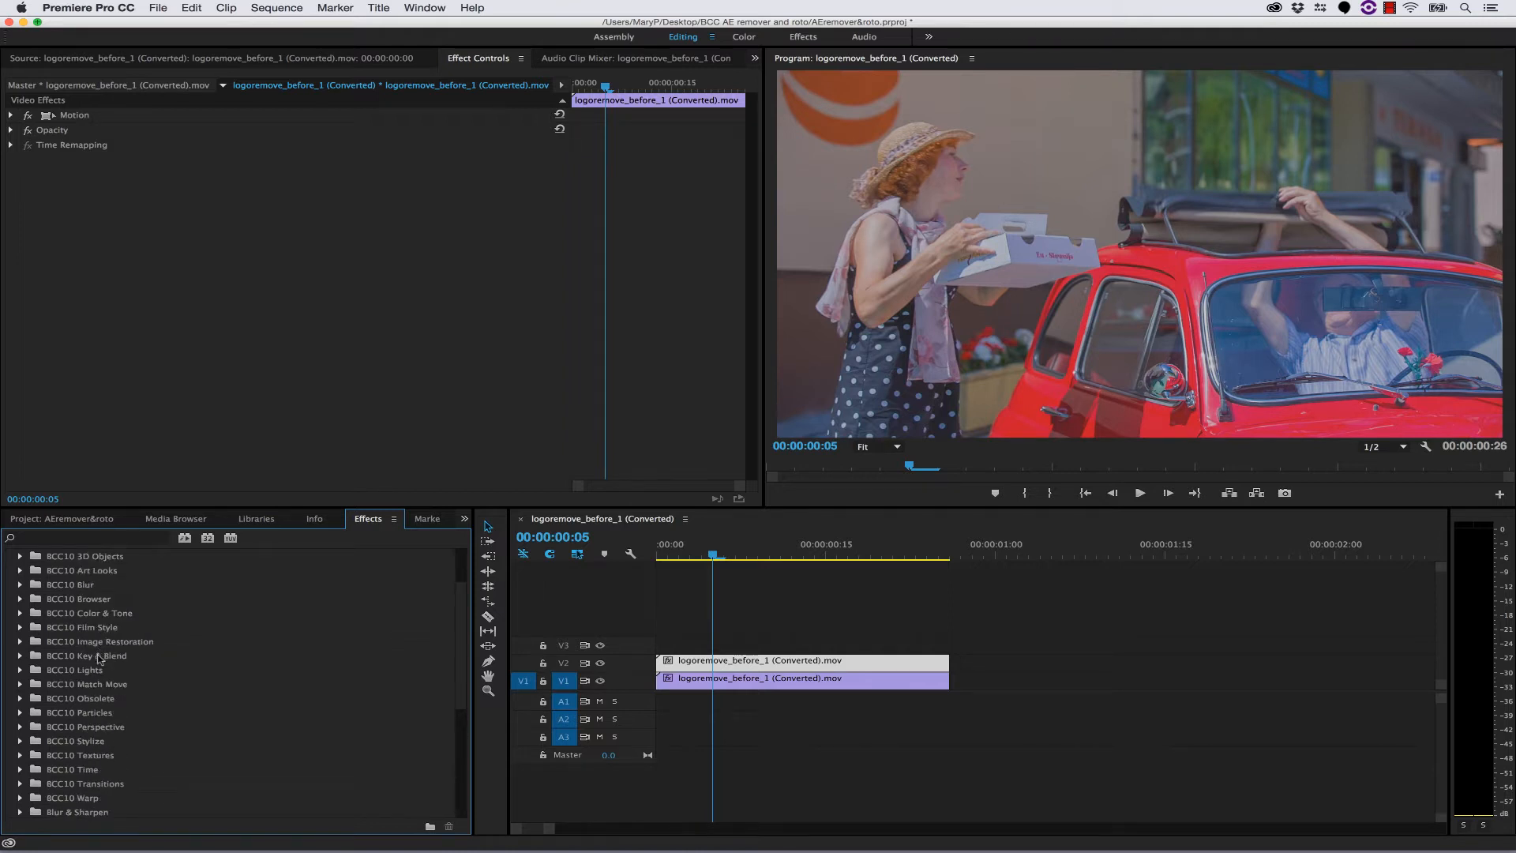
{"action": "left_click", "coordinate": [99, 657]}
{"action": "left_click", "coordinate": [21, 656]}
{"action": "scroll", "coordinate": [117, 703], "scroll_direction": "down", "scroll_amount": 4}
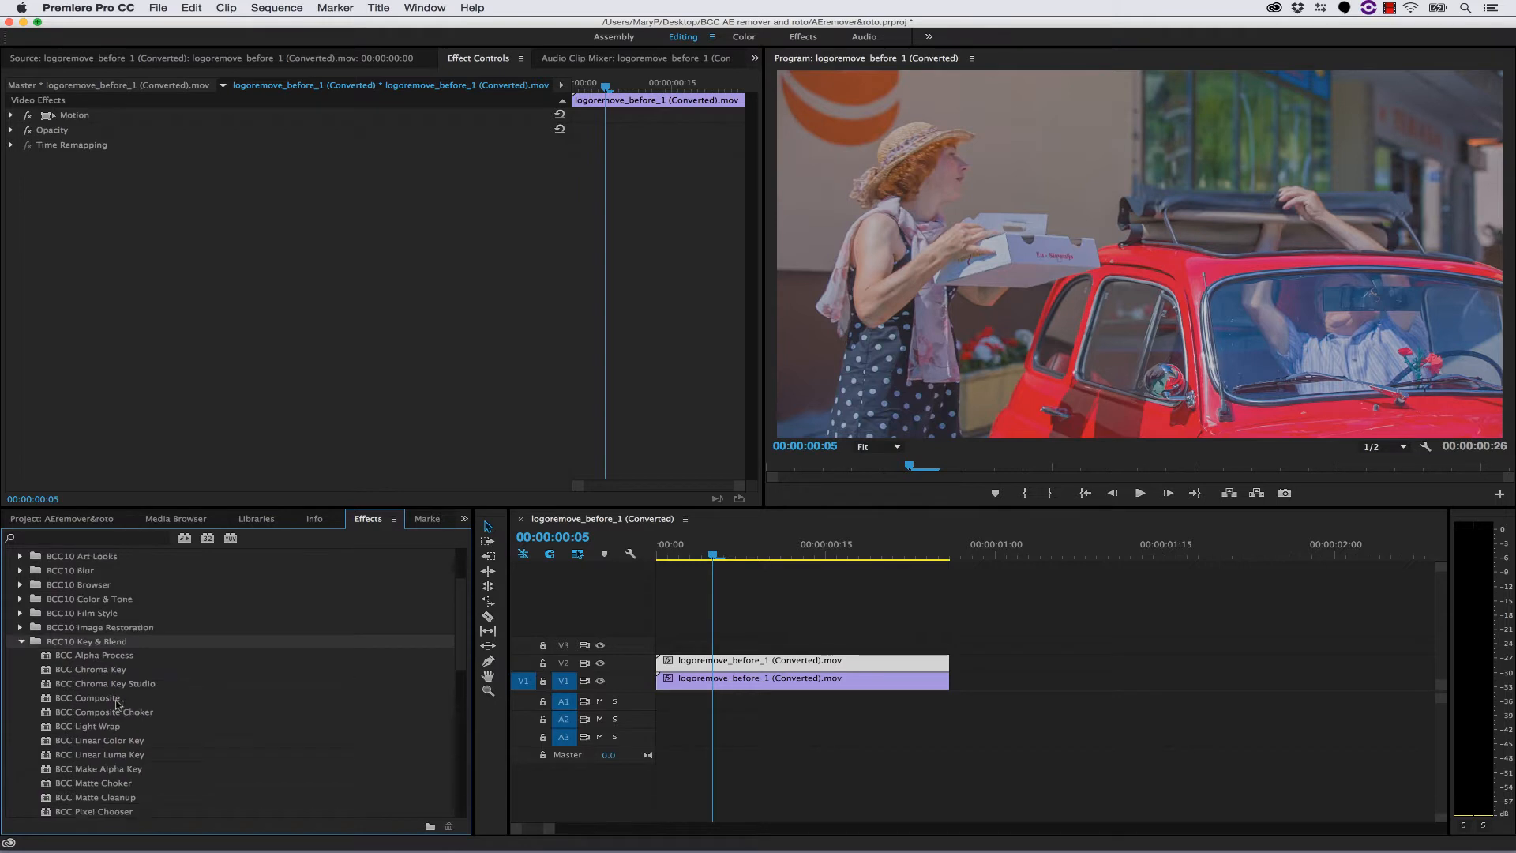
{"action": "left_click", "coordinate": [71, 770]}
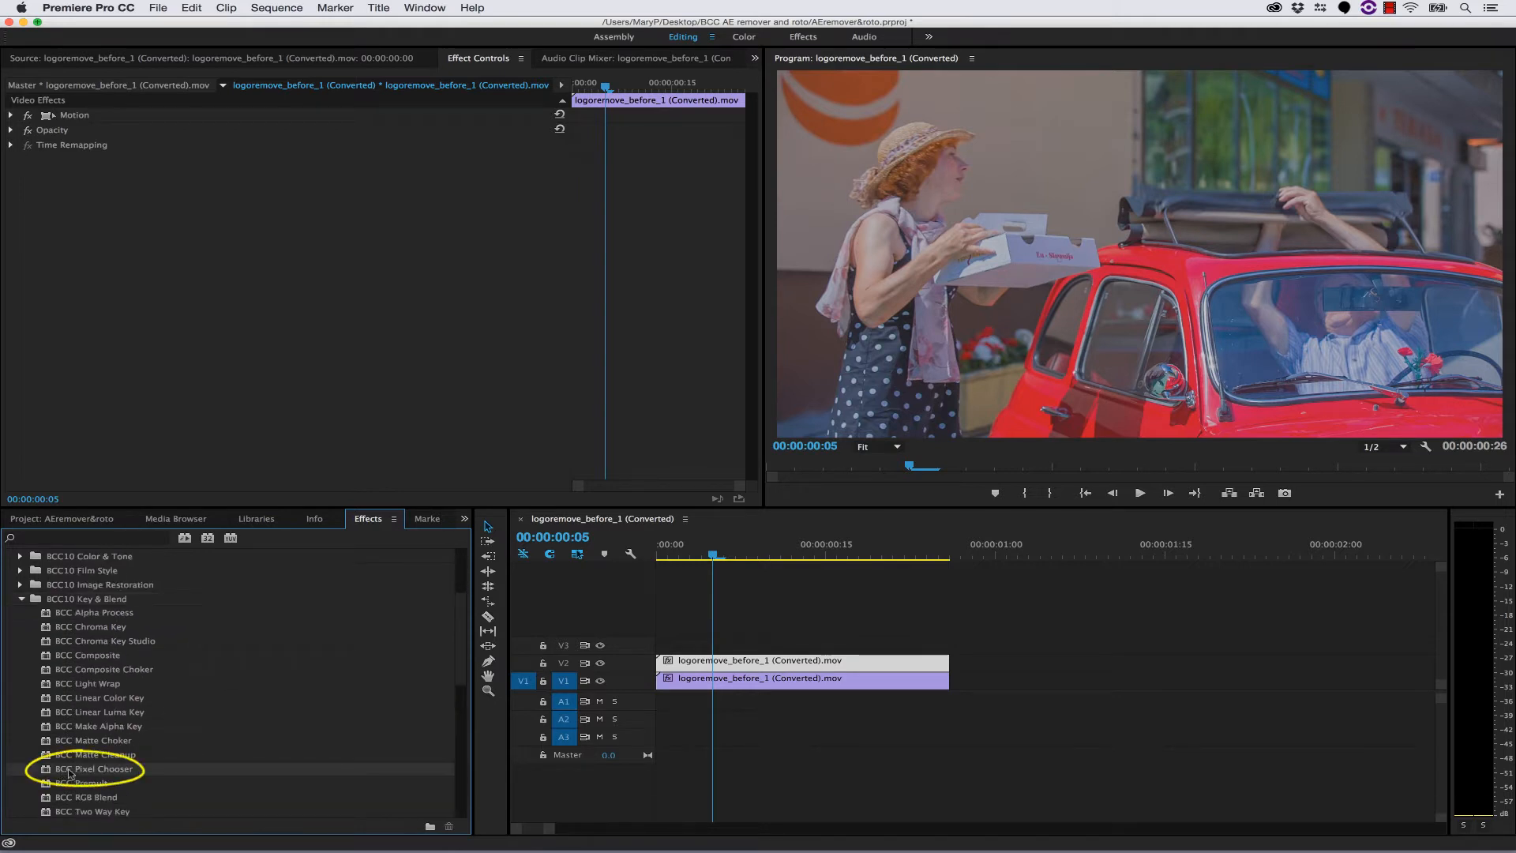
{"action": "left_click_drag", "start_coordinate": [49, 774], "coordinate": [732, 661]}
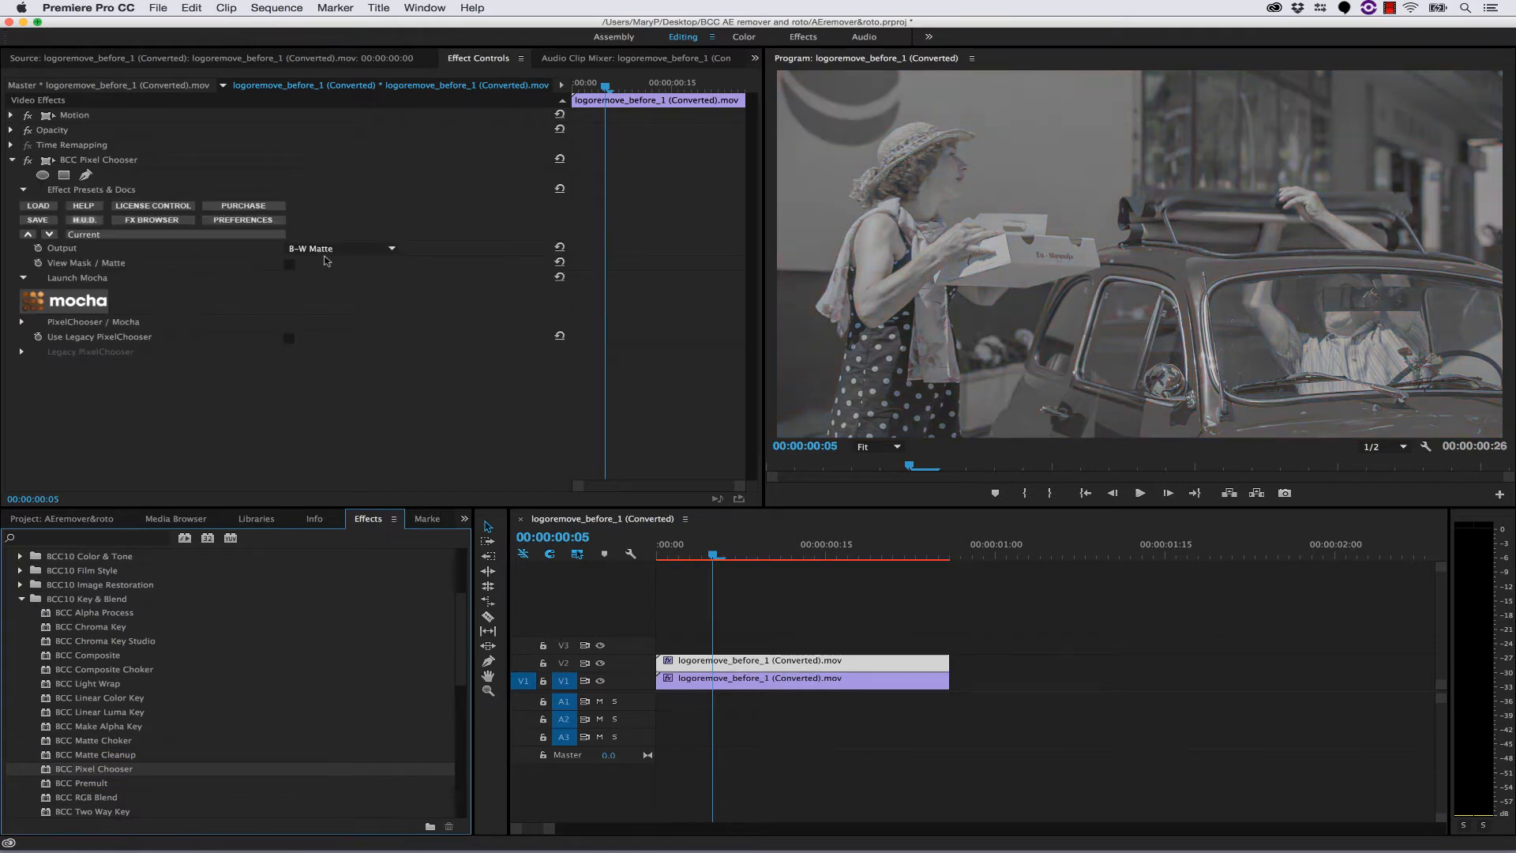
- Set the Pixel Chooser's Output to Stencil Alpha and expand its PixelChooser / Mocha settings
{"action": "left_click", "coordinate": [325, 249]}
{"action": "left_click", "coordinate": [332, 315]}
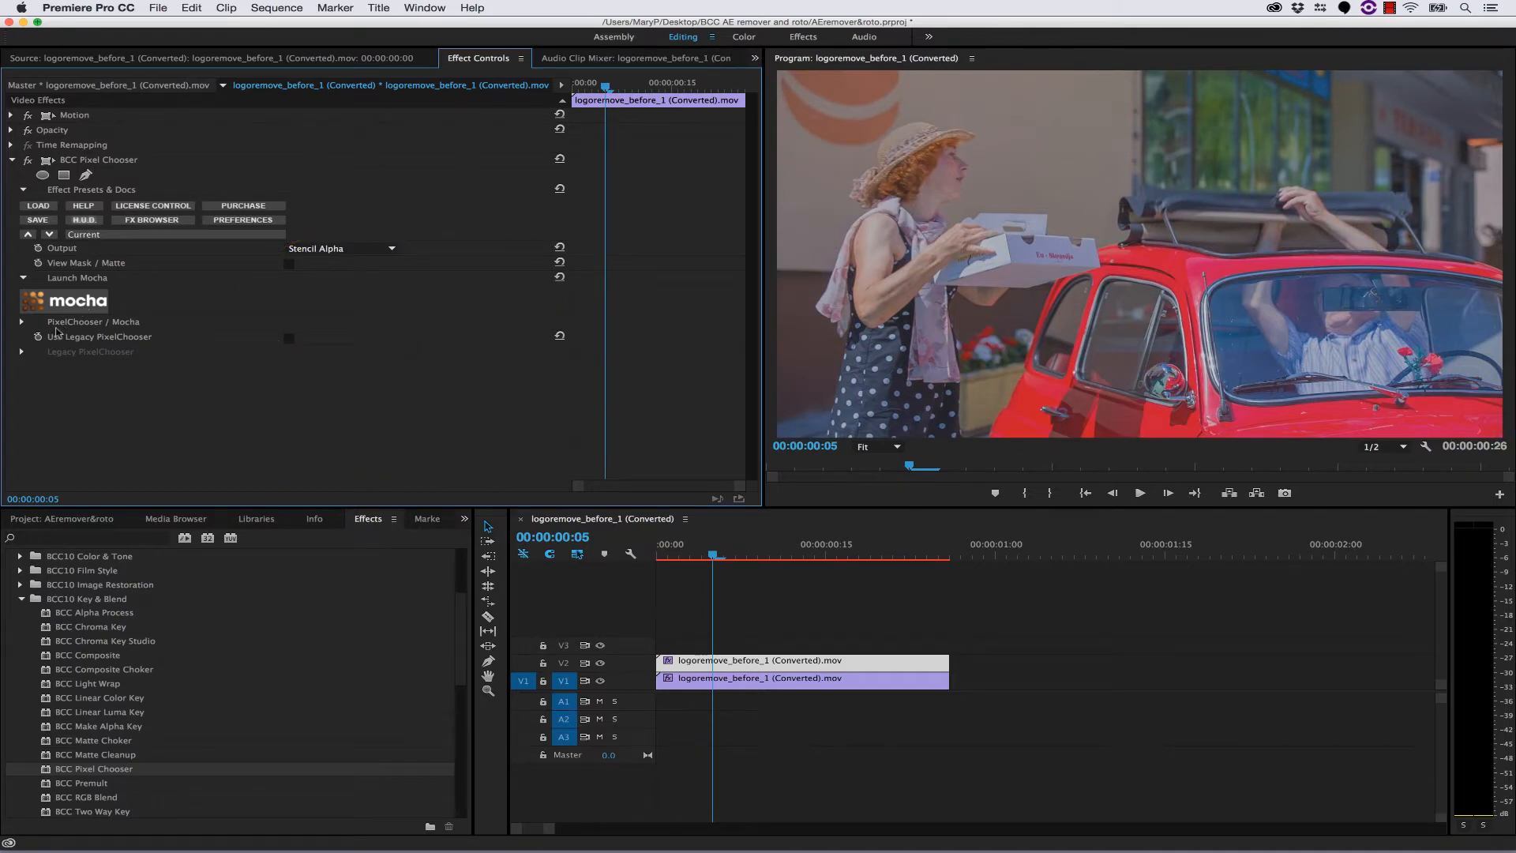
{"action": "left_click", "coordinate": [23, 322]}
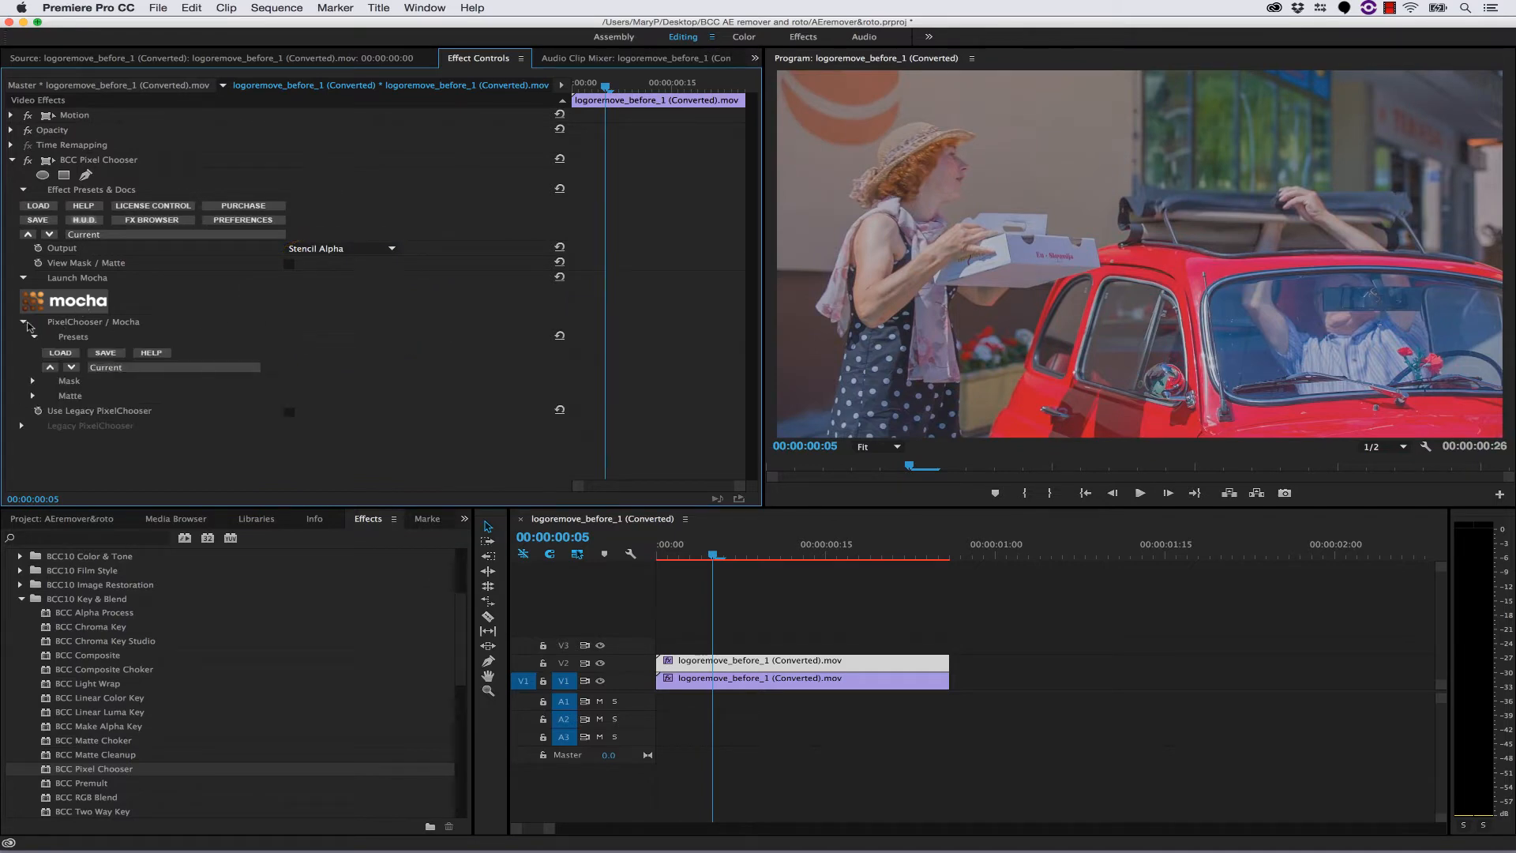
- Expand the Pixel Chooser's Mask and Matte settings and set the Matte Channel to None
{"action": "left_click", "coordinate": [32, 380]}
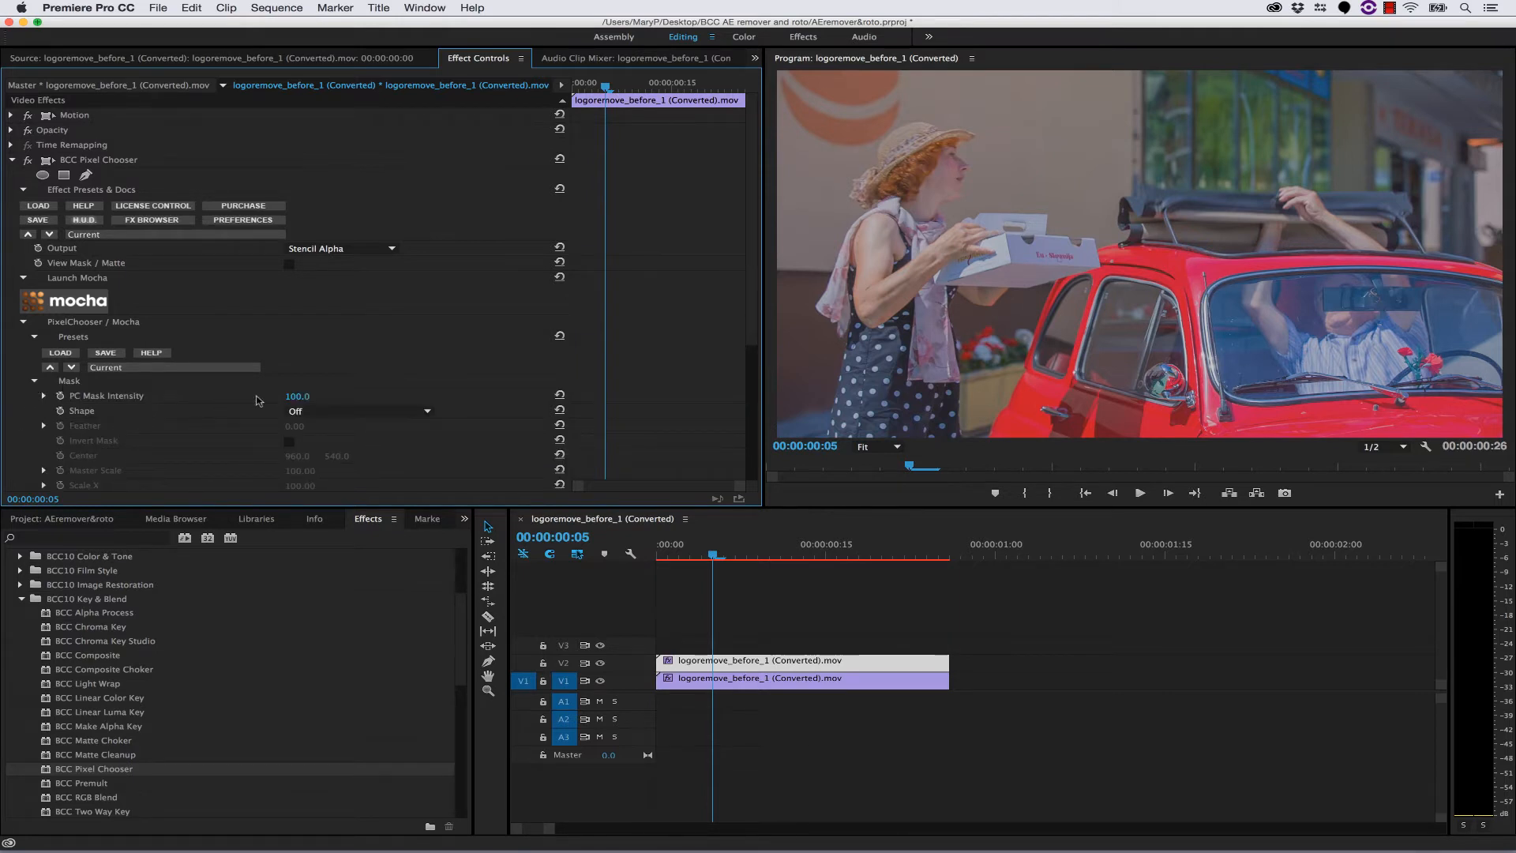
{"action": "scroll", "coordinate": [259, 401], "scroll_direction": "down", "scroll_amount": 6}
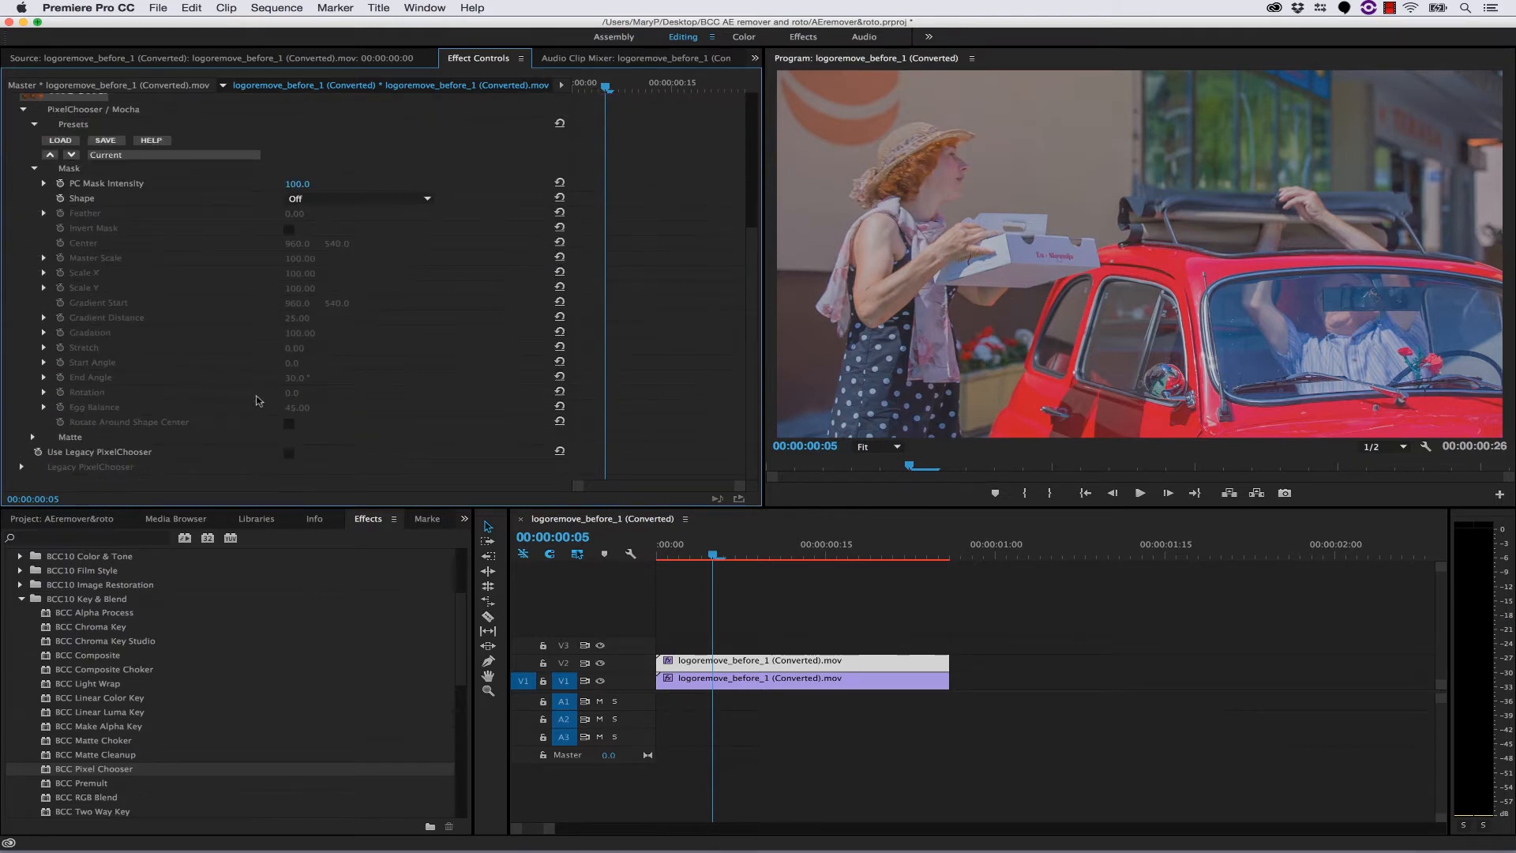
{"action": "left_click", "coordinate": [34, 437]}
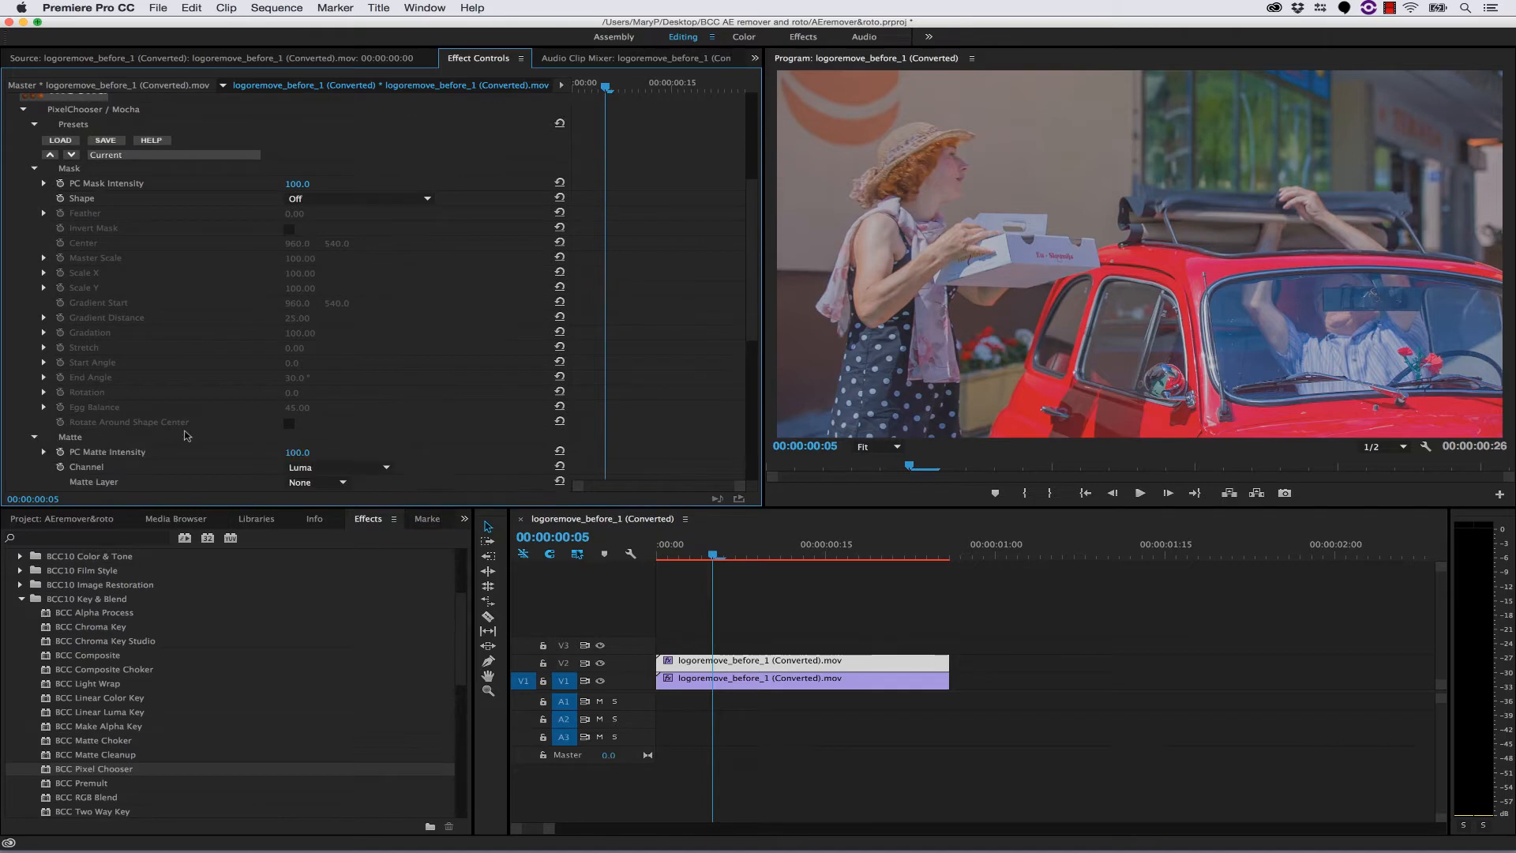
{"action": "scroll", "coordinate": [187, 436], "scroll_direction": "down", "scroll_amount": 2}
{"action": "left_click", "coordinate": [304, 381]}
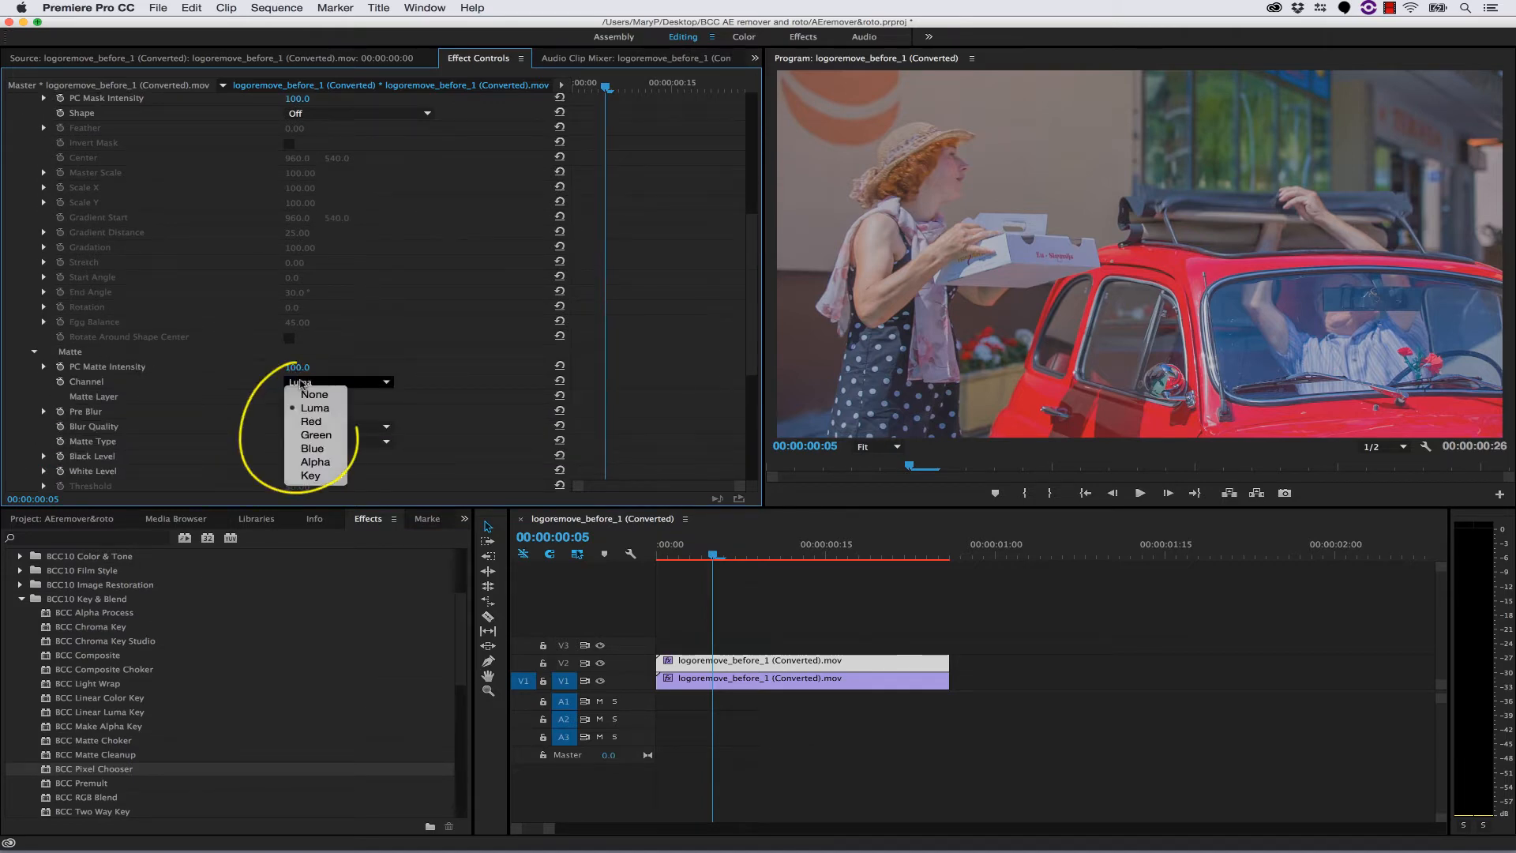
{"action": "left_click", "coordinate": [307, 396]}
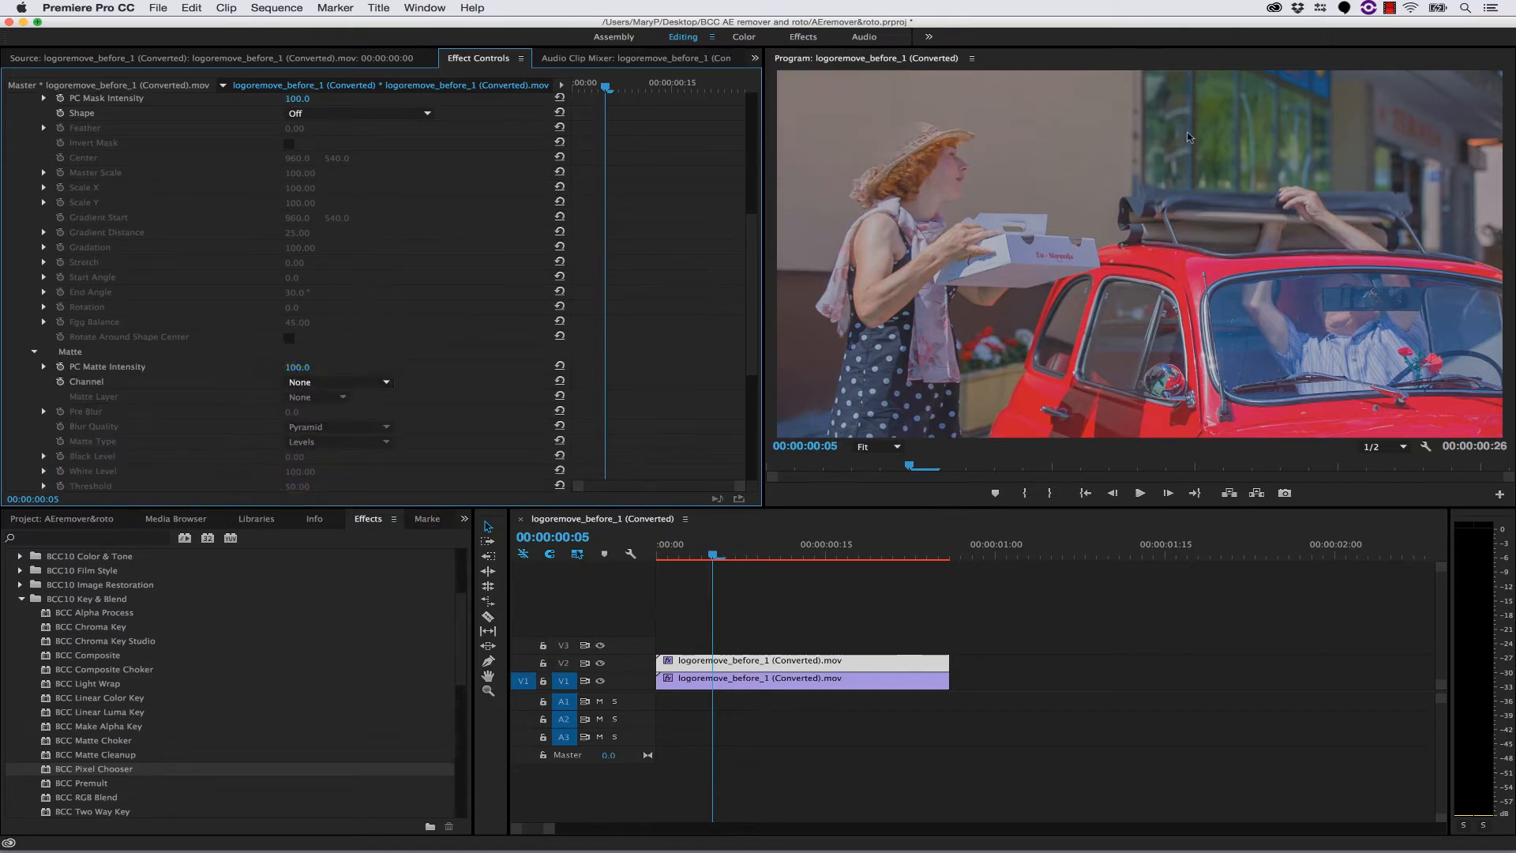
- Launch mocha from the BCC Pixel Chooser effect on the V2 clip
{"action": "scroll", "coordinate": [393, 338], "scroll_direction": "up", "scroll_amount": 5}
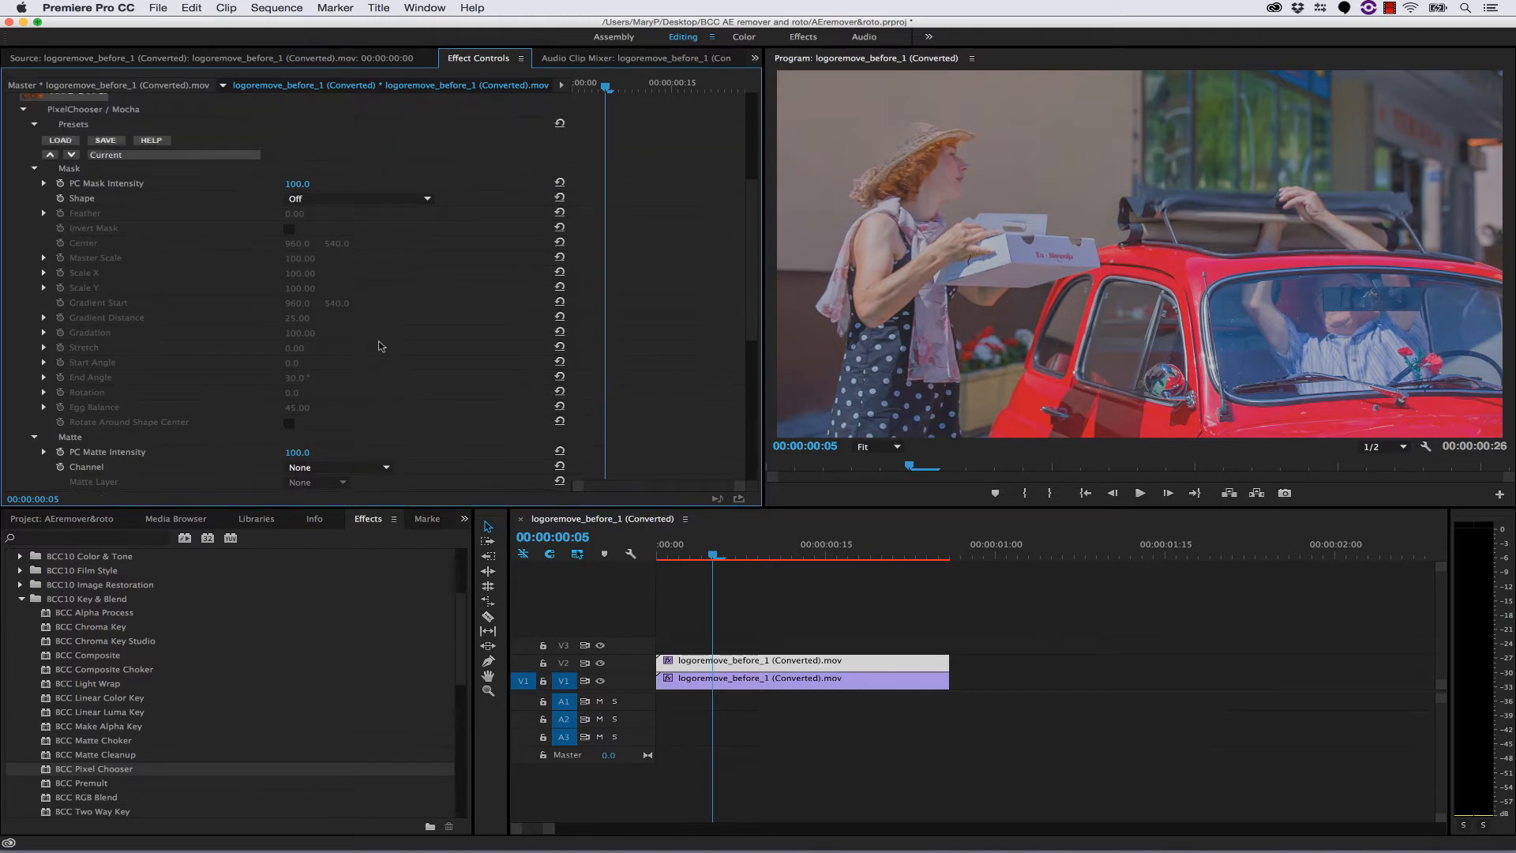
{"action": "scroll", "coordinate": [381, 346], "scroll_direction": "up", "scroll_amount": 1}
{"action": "left_click", "coordinate": [65, 233]}
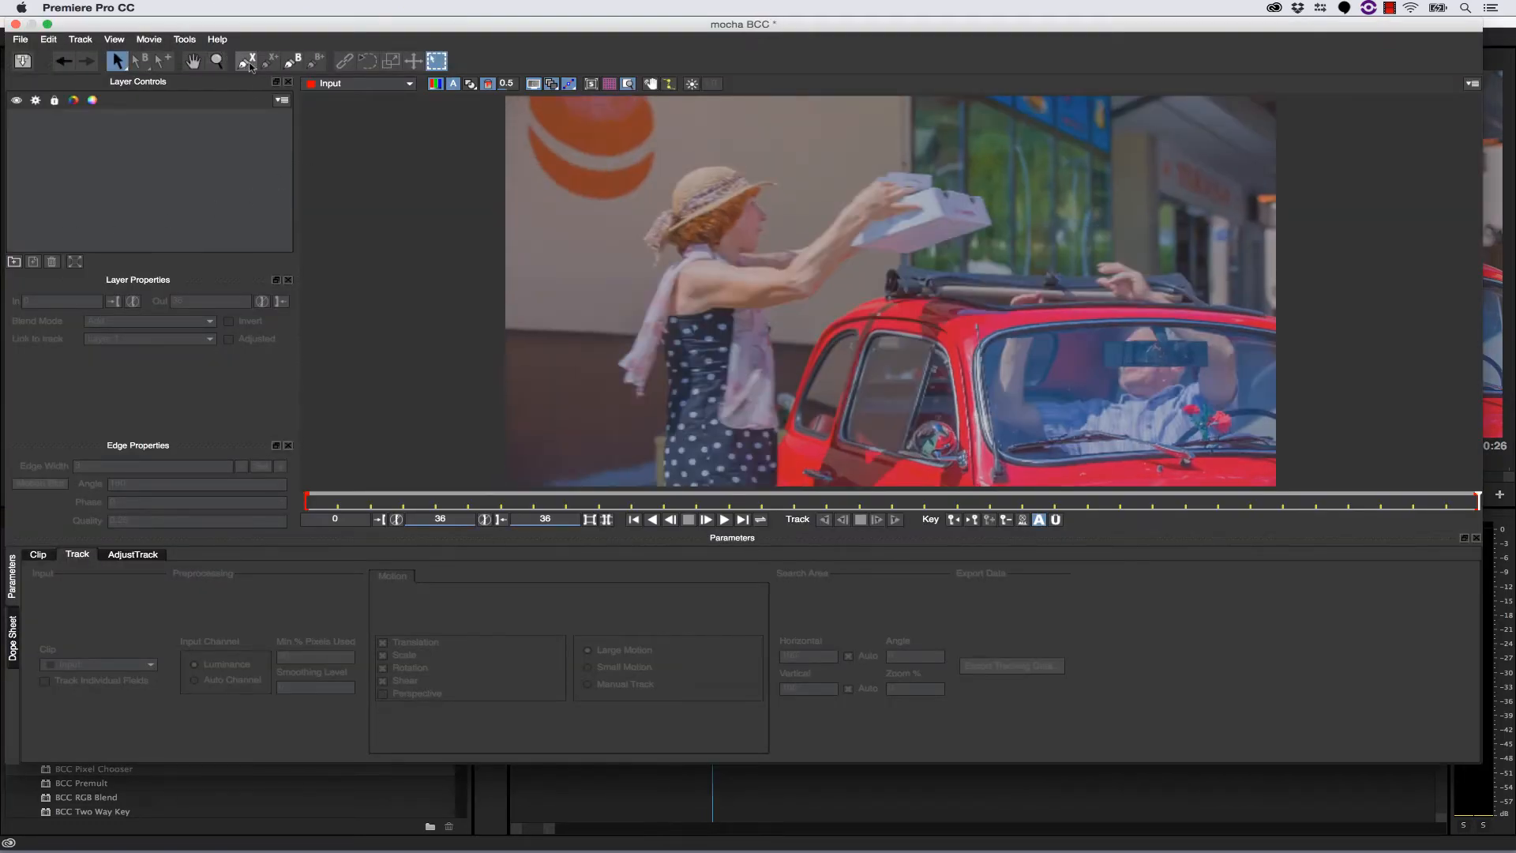
- Draw a closed X-spline around the woman's face beneath the hat brim at frame 36 and round all its control points
{"action": "left_click", "coordinate": [247, 62]}
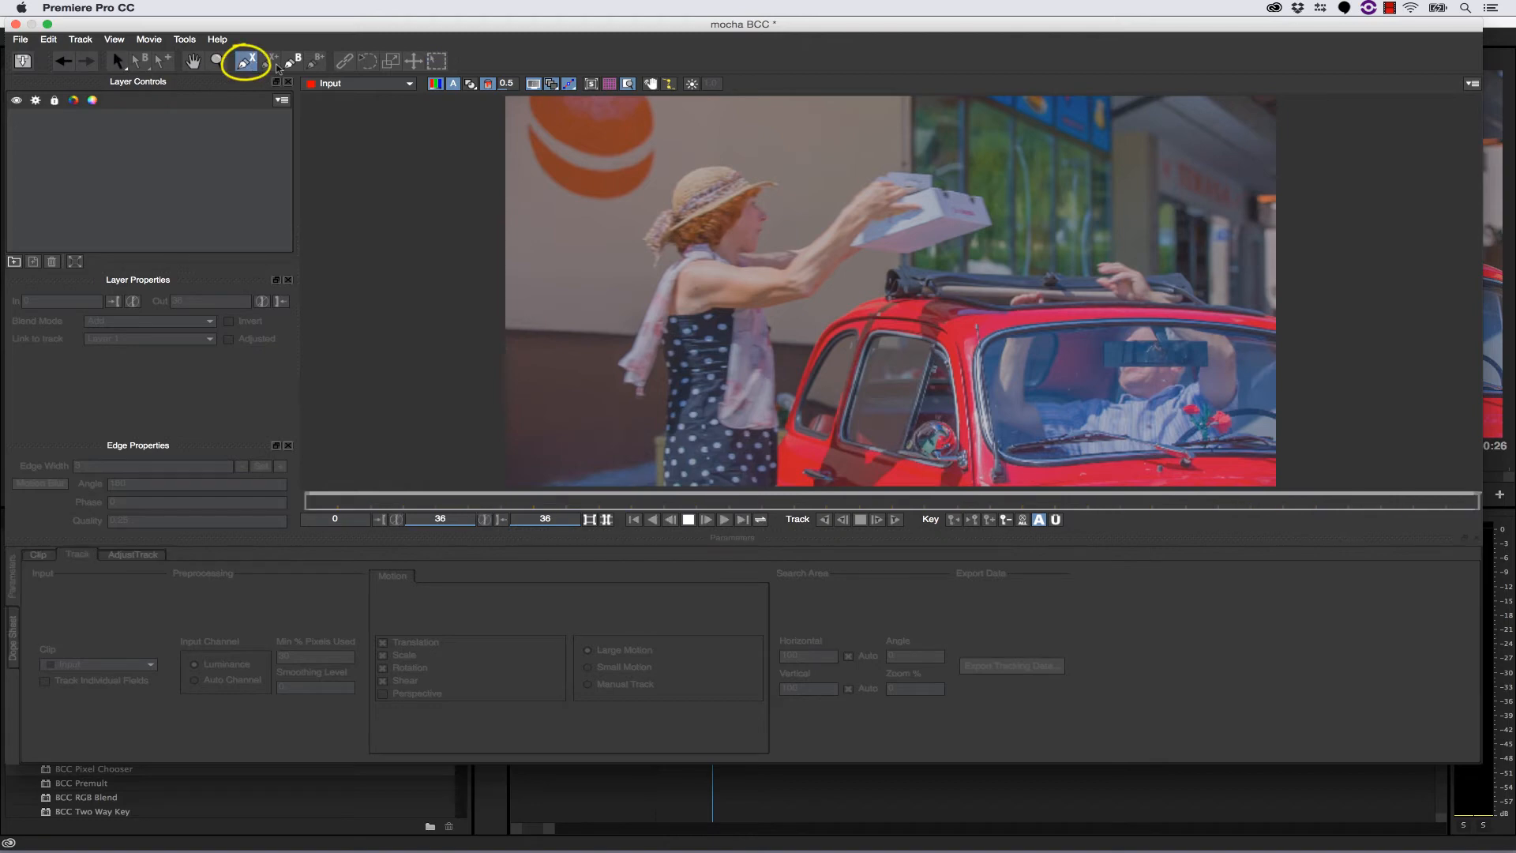
{"action": "left_click", "coordinate": [776, 183]}
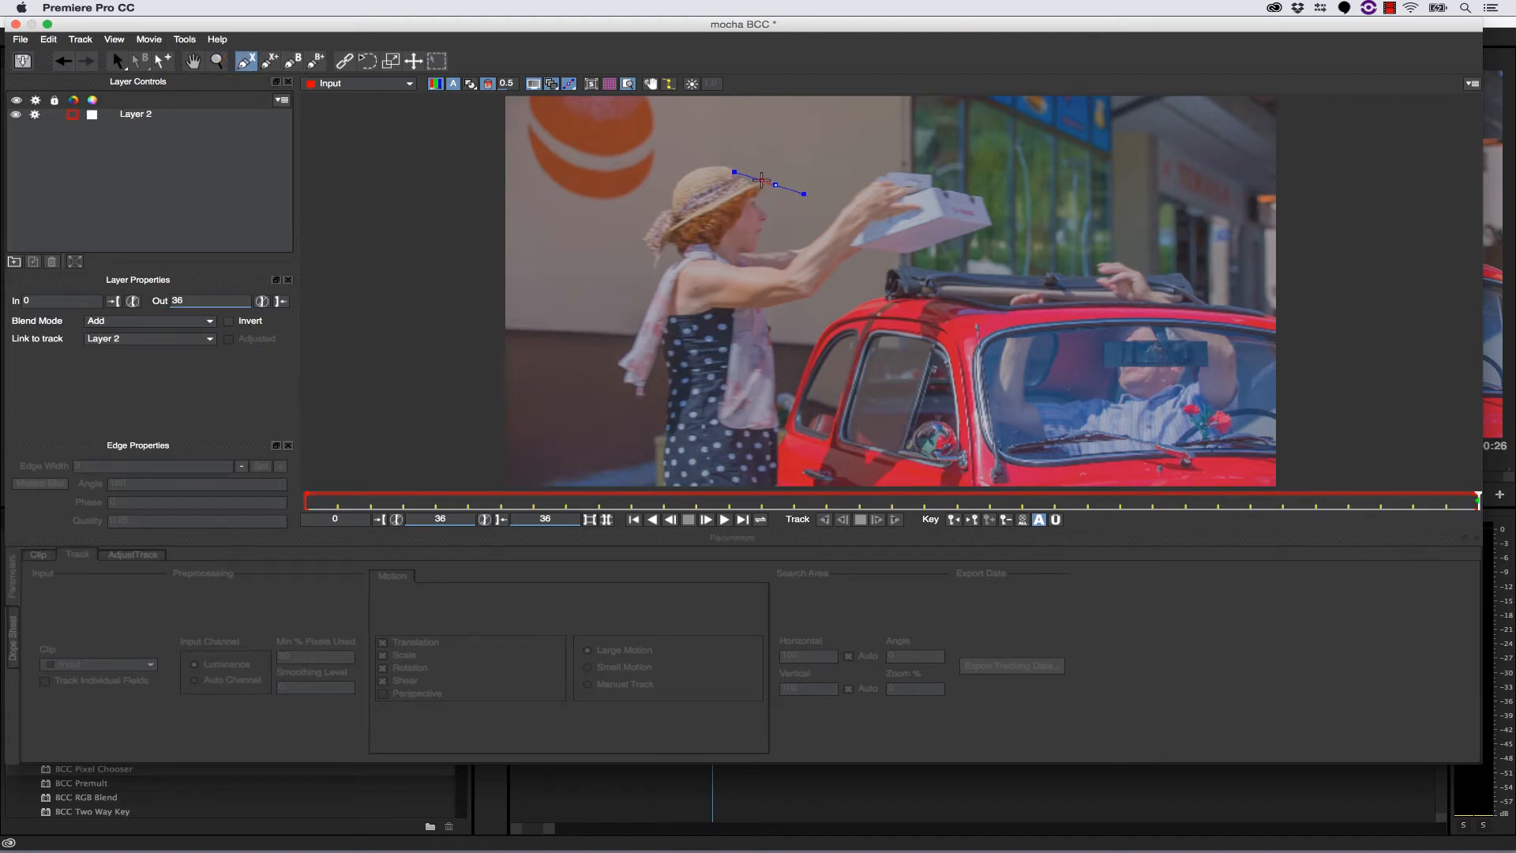
{"action": "left_click", "coordinate": [761, 180]}
{"action": "left_click", "coordinate": [742, 187]}
{"action": "left_click", "coordinate": [699, 207]}
{"action": "left_click", "coordinate": [664, 230]}
{"action": "left_click", "coordinate": [660, 252]}
{"action": "left_click", "coordinate": [704, 278]}
{"action": "left_click", "coordinate": [743, 276]}
{"action": "left_click", "coordinate": [769, 262]}
{"action": "left_click", "coordinate": [803, 236]}
{"action": "left_click", "coordinate": [801, 198]}
{"action": "right_click", "coordinate": [813, 189]}
{"action": "left_click_drag", "start_coordinate": [572, 124], "coordinate": [881, 295]}
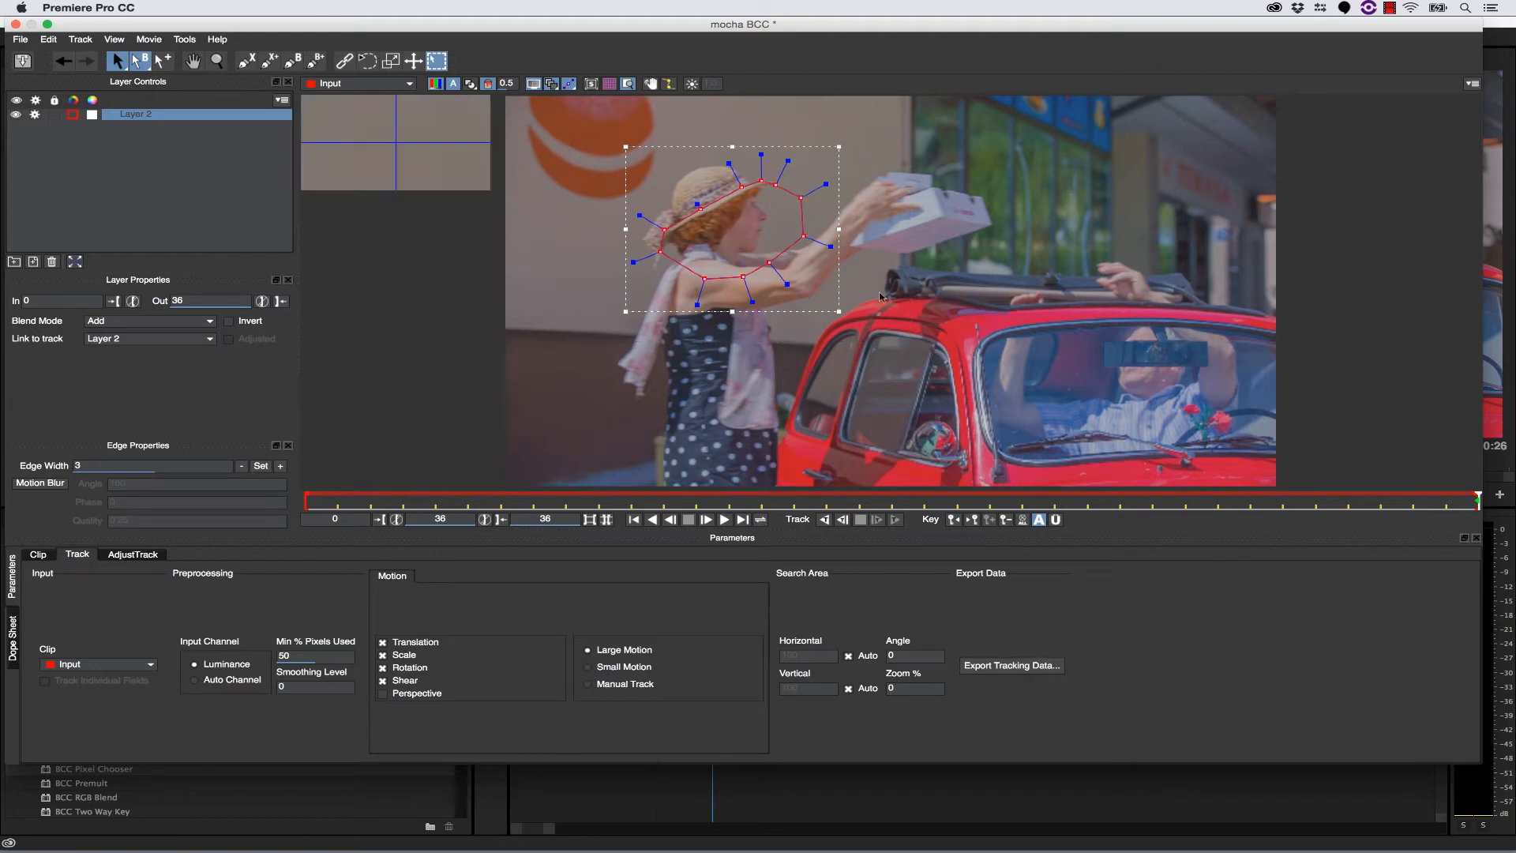
- Draw a closed X-spline around the crown of the hat, overlapping the hair below the brim
{"action": "left_click", "coordinate": [247, 61]}
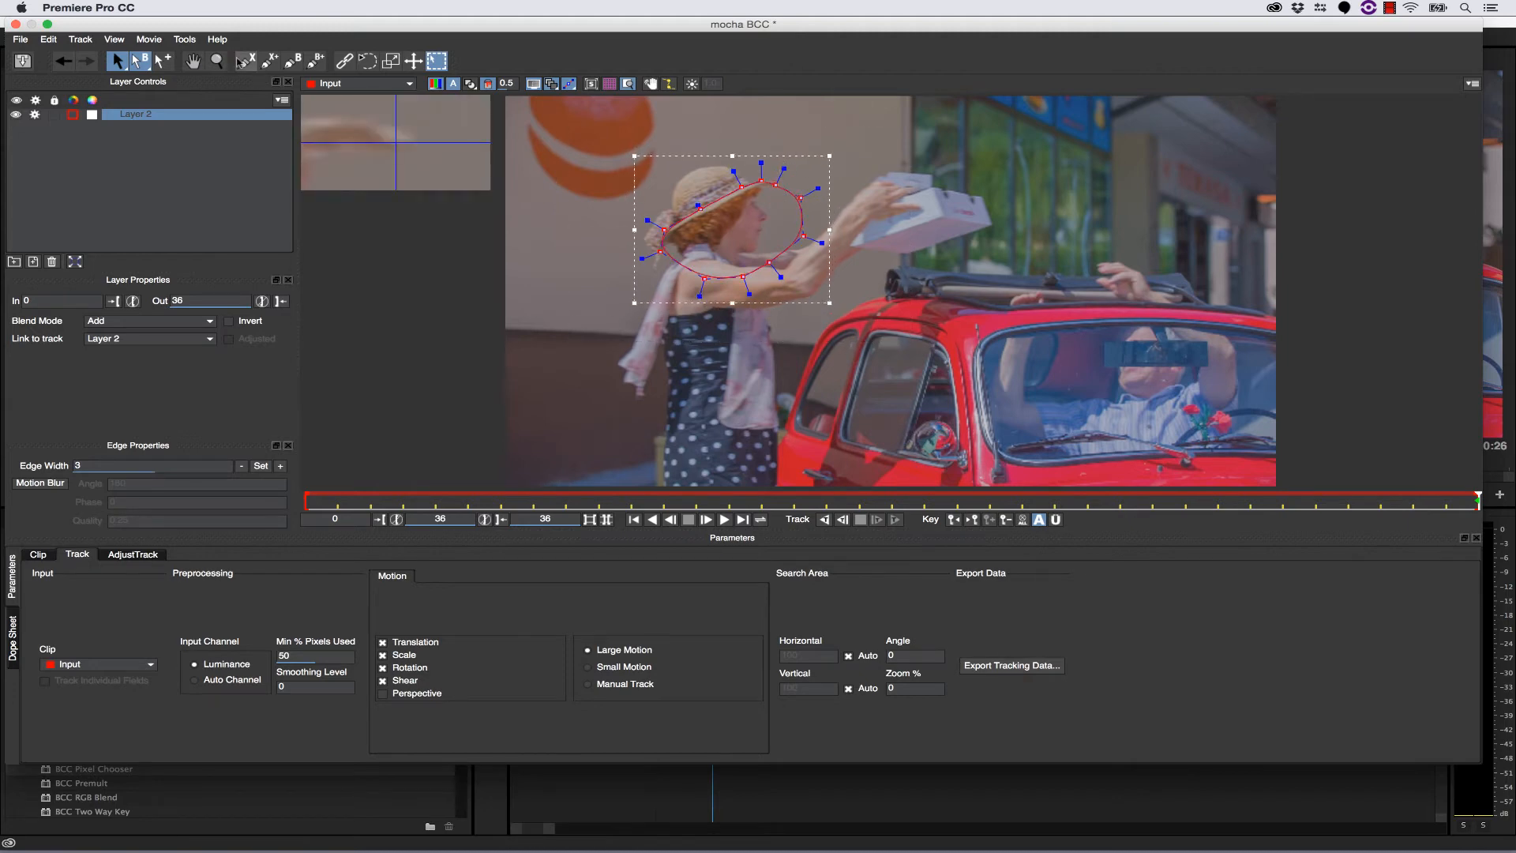
{"action": "left_click", "coordinate": [751, 198]}
{"action": "left_click", "coordinate": [751, 189]}
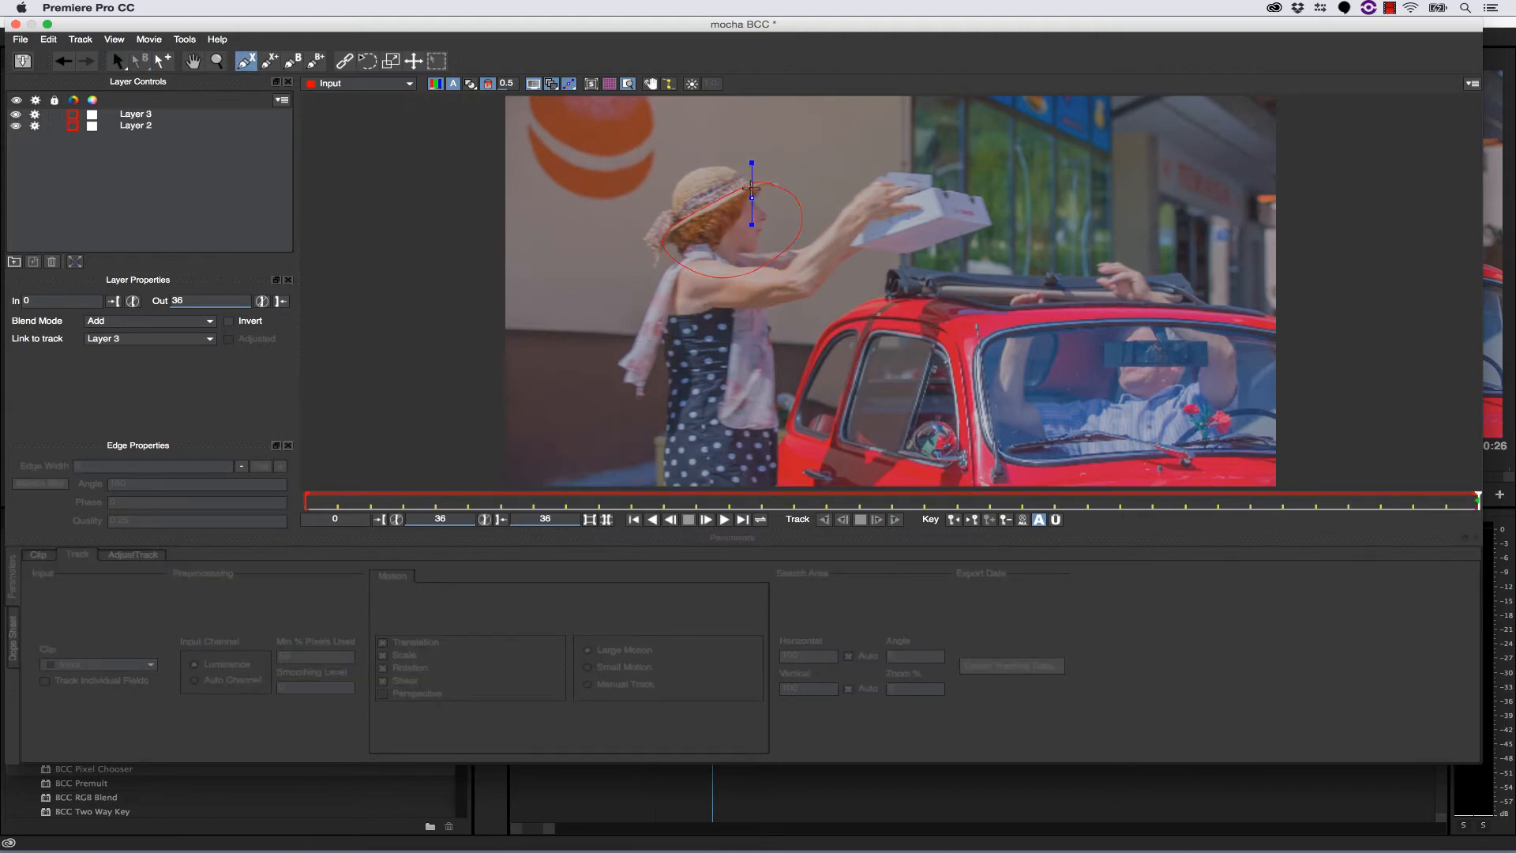
{"action": "left_click", "coordinate": [748, 183]}
{"action": "left_click", "coordinate": [741, 174]}
{"action": "left_click", "coordinate": [731, 168]}
{"action": "left_click", "coordinate": [719, 166]}
{"action": "left_click", "coordinate": [692, 169]}
{"action": "left_click", "coordinate": [678, 187]}
{"action": "left_click", "coordinate": [673, 199]}
{"action": "left_click", "coordinate": [675, 217]}
{"action": "left_click", "coordinate": [681, 231]}
{"action": "left_click", "coordinate": [718, 225]}
{"action": "right_click", "coordinate": [718, 225]}
{"action": "key", "text": "Left"}
{"action": "key", "text": "Left"}
{"action": "left_click", "coordinate": [630, 140]}
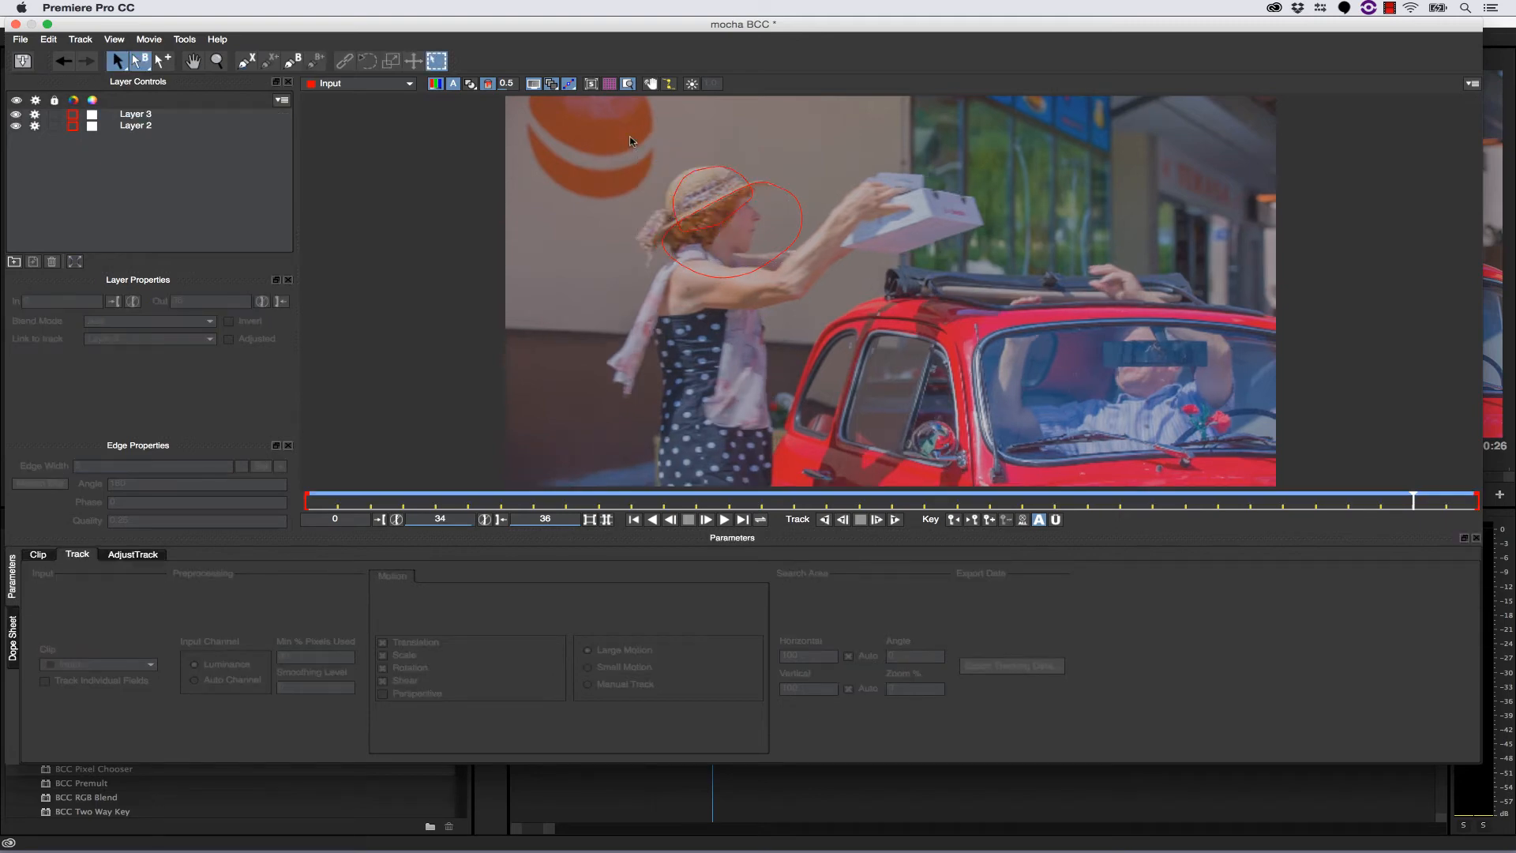
{"action": "left_click_drag", "start_coordinate": [1412, 500], "coordinate": [1475, 498]}
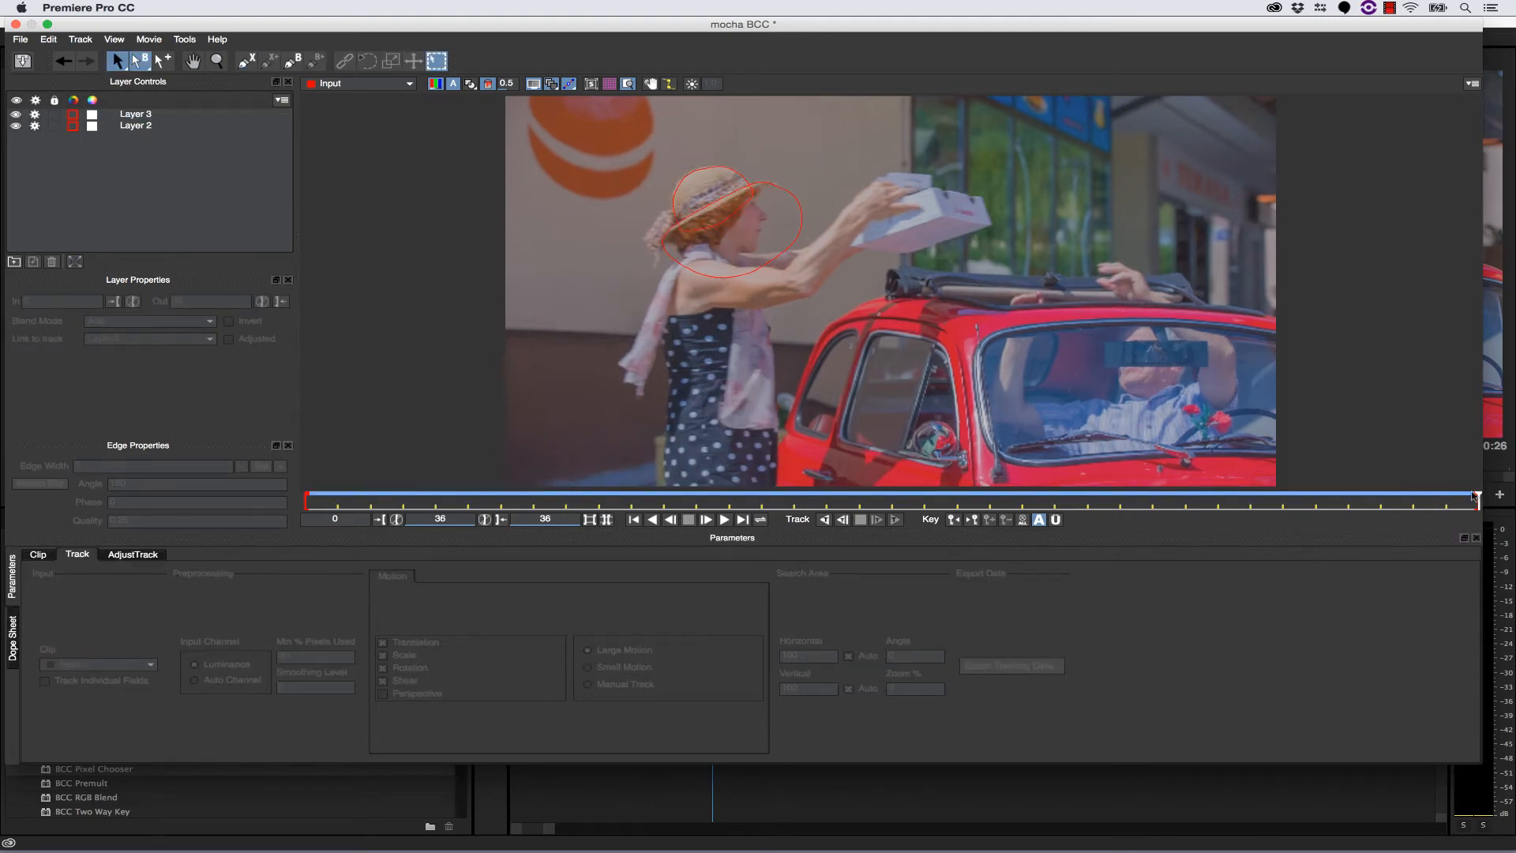
- Select all control points of the hat spline and round their curves
{"action": "left_click", "coordinate": [696, 166]}
{"action": "left_click_drag", "start_coordinate": [578, 112], "coordinate": [853, 278]}
{"action": "left_click_drag", "start_coordinate": [743, 144], "coordinate": [727, 158]}
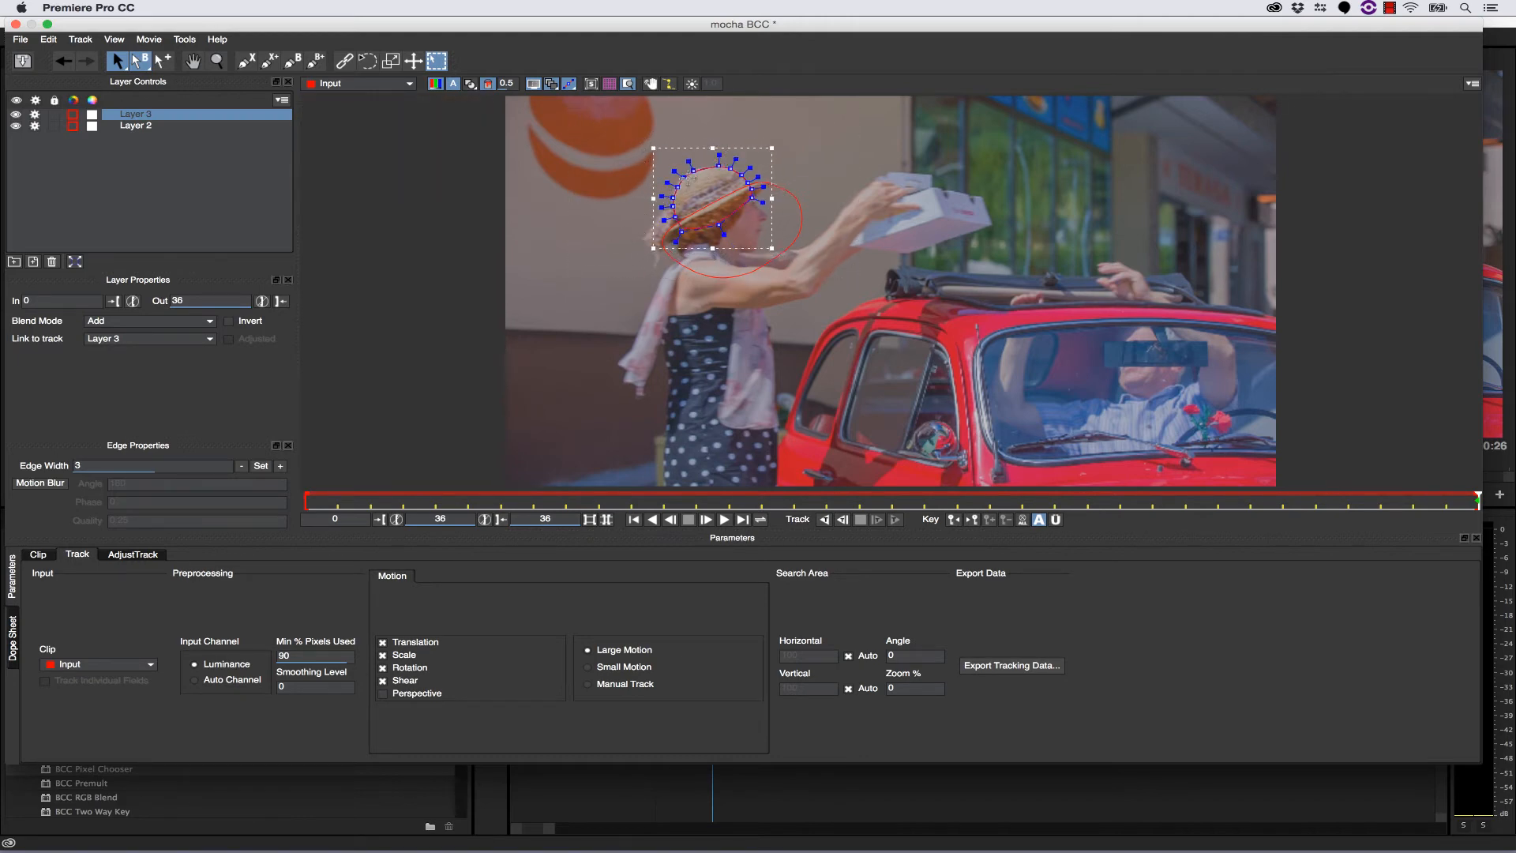
- Fine-tune the control point on the back edge of the crown so the spline follows the hat's outline
{"action": "left_click", "coordinate": [216, 61]}
{"action": "left_click", "coordinate": [675, 180]}
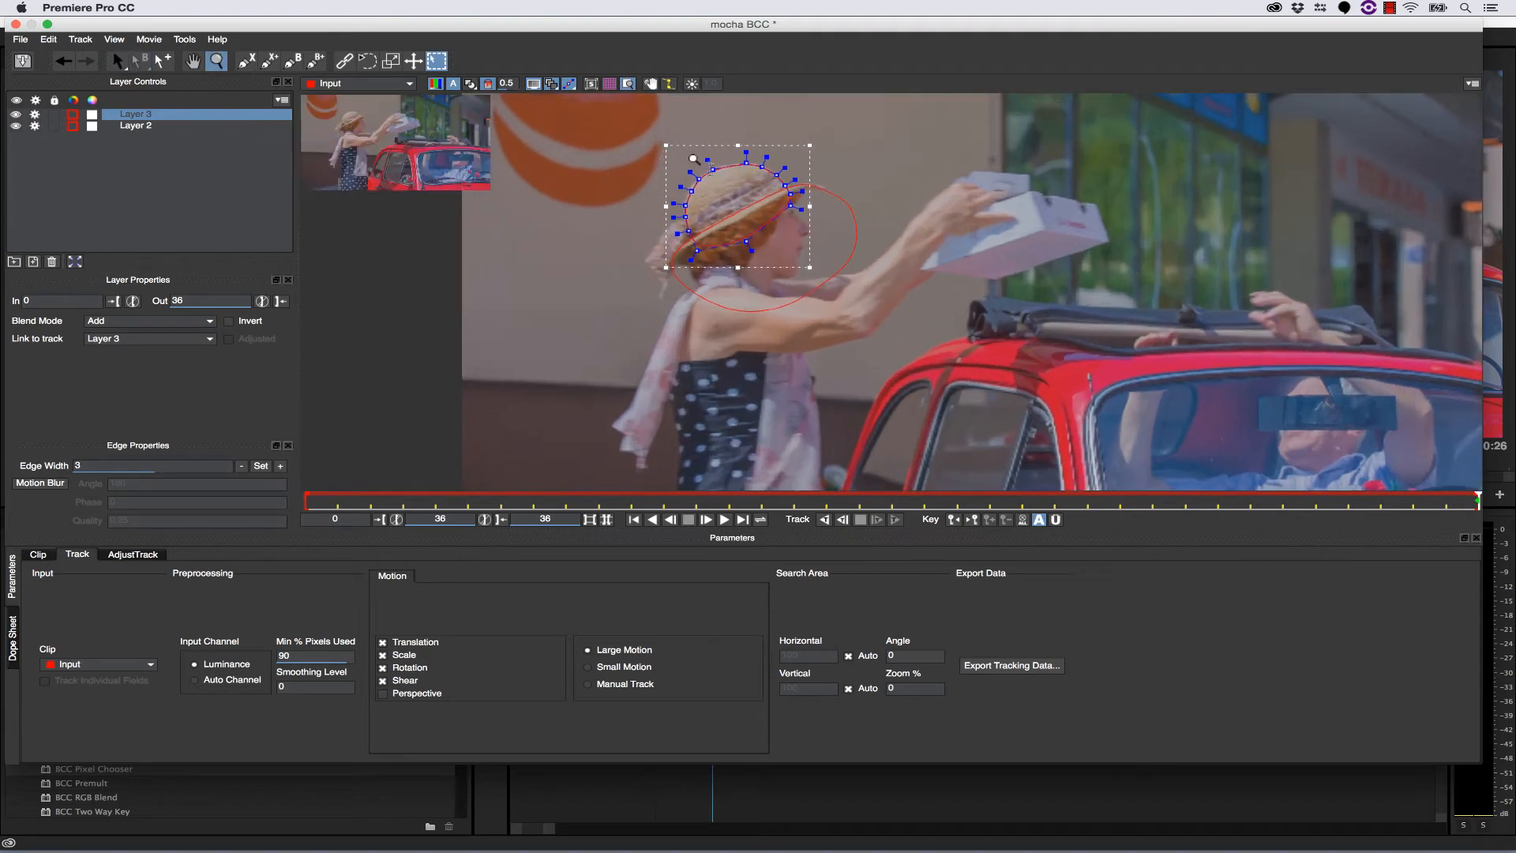
{"action": "left_click", "coordinate": [693, 192]}
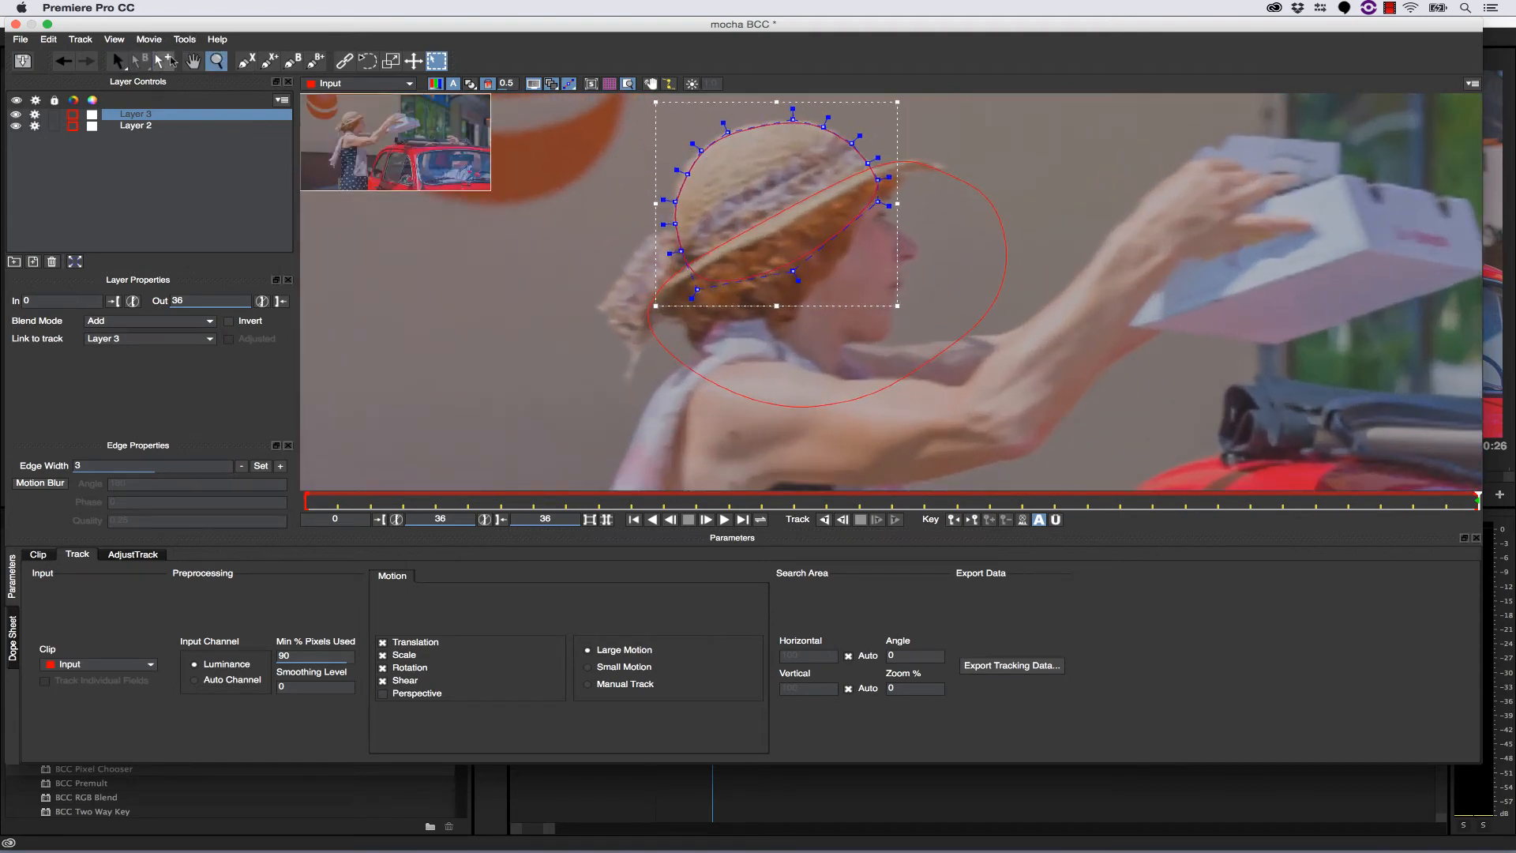
{"action": "key", "text": "s"}
{"action": "left_click_drag", "start_coordinate": [684, 166], "coordinate": [685, 167]}
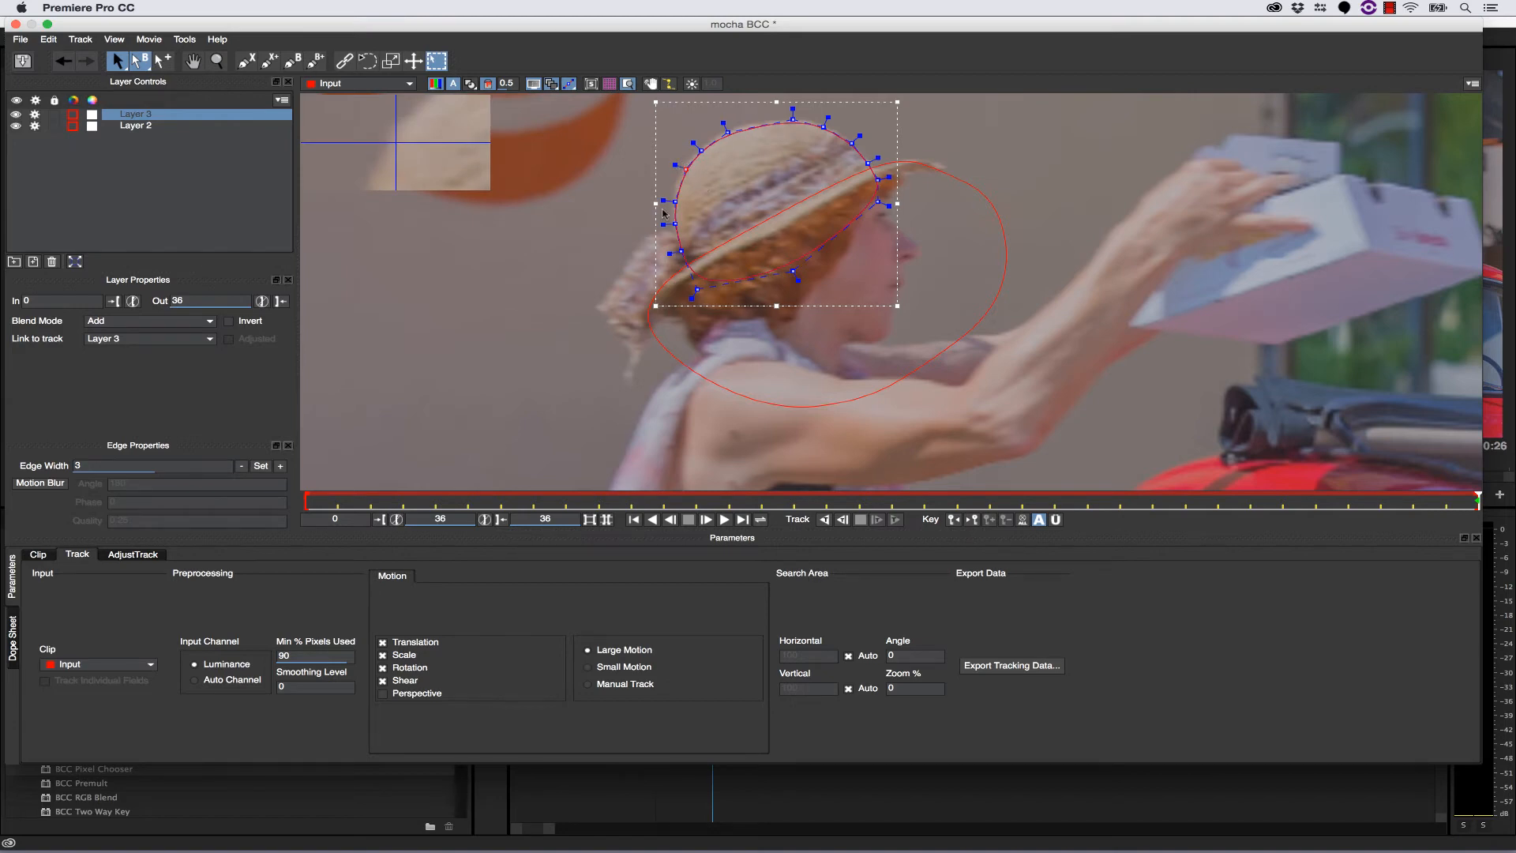
- Draw a closed X-spline around the bow hanging at the back of the hat
{"action": "left_click", "coordinate": [247, 61]}
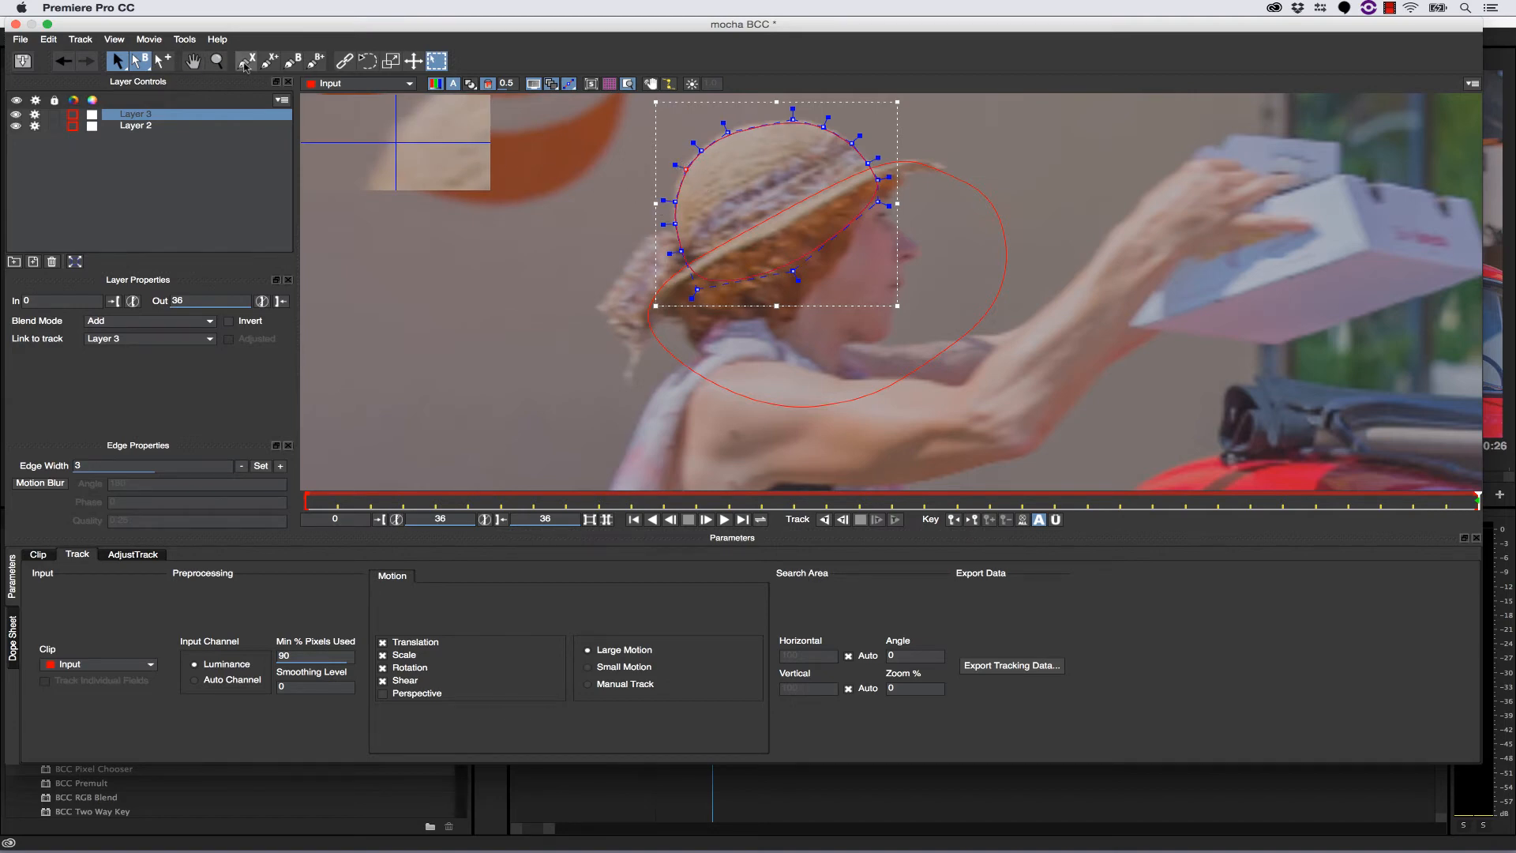
{"action": "left_click", "coordinate": [692, 237]}
{"action": "left_click", "coordinate": [673, 232]}
{"action": "left_click", "coordinate": [660, 230]}
{"action": "left_click", "coordinate": [636, 240]}
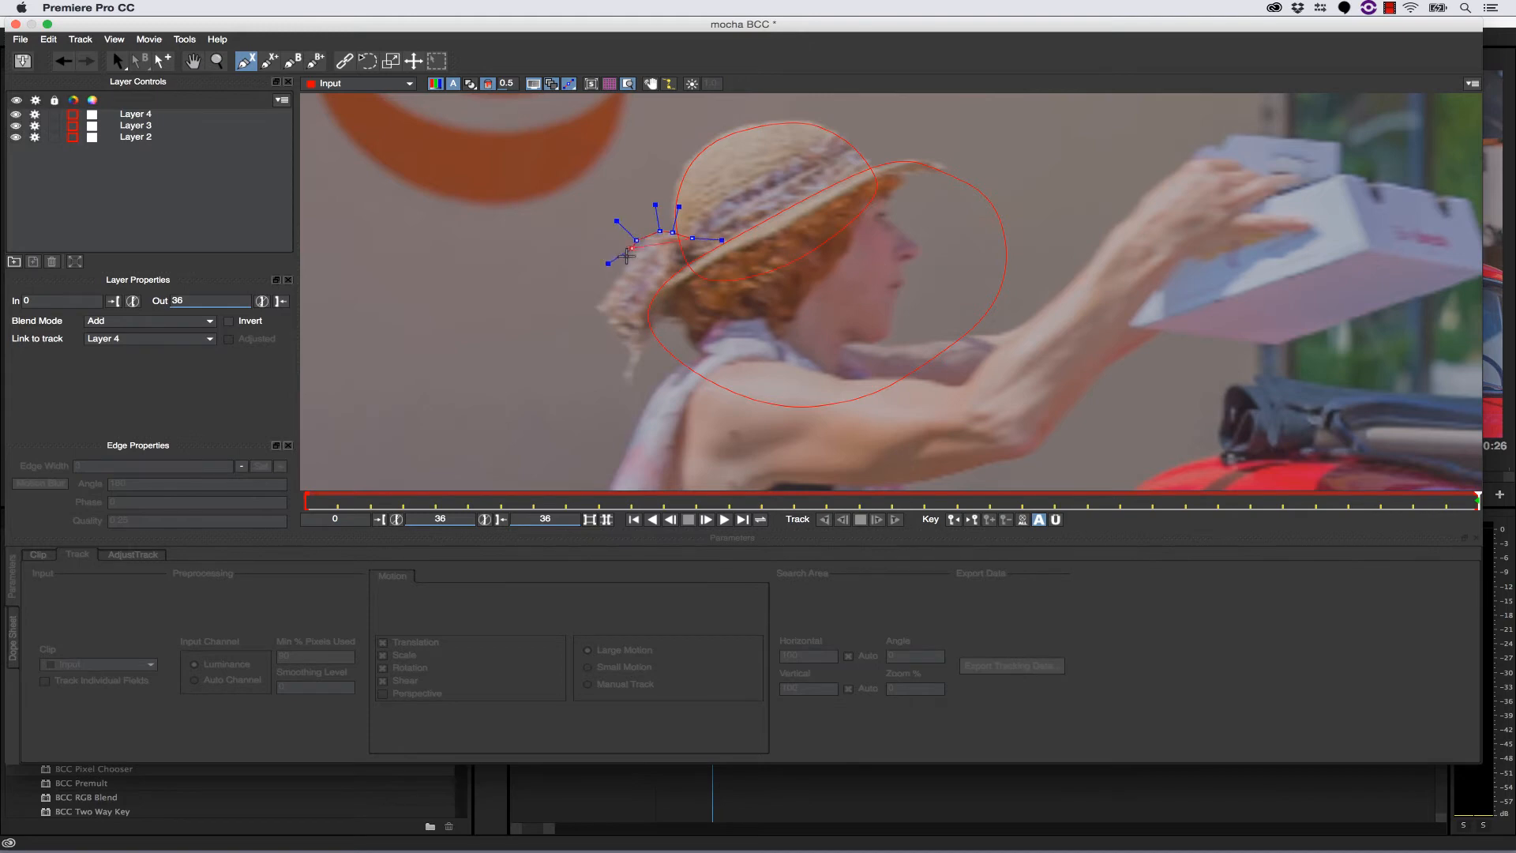
{"action": "left_click", "coordinate": [619, 278]}
{"action": "left_click", "coordinate": [596, 303]}
{"action": "left_click", "coordinate": [621, 341]}
{"action": "left_click", "coordinate": [627, 348]}
{"action": "left_click", "coordinate": [622, 374]}
{"action": "left_click", "coordinate": [631, 386]}
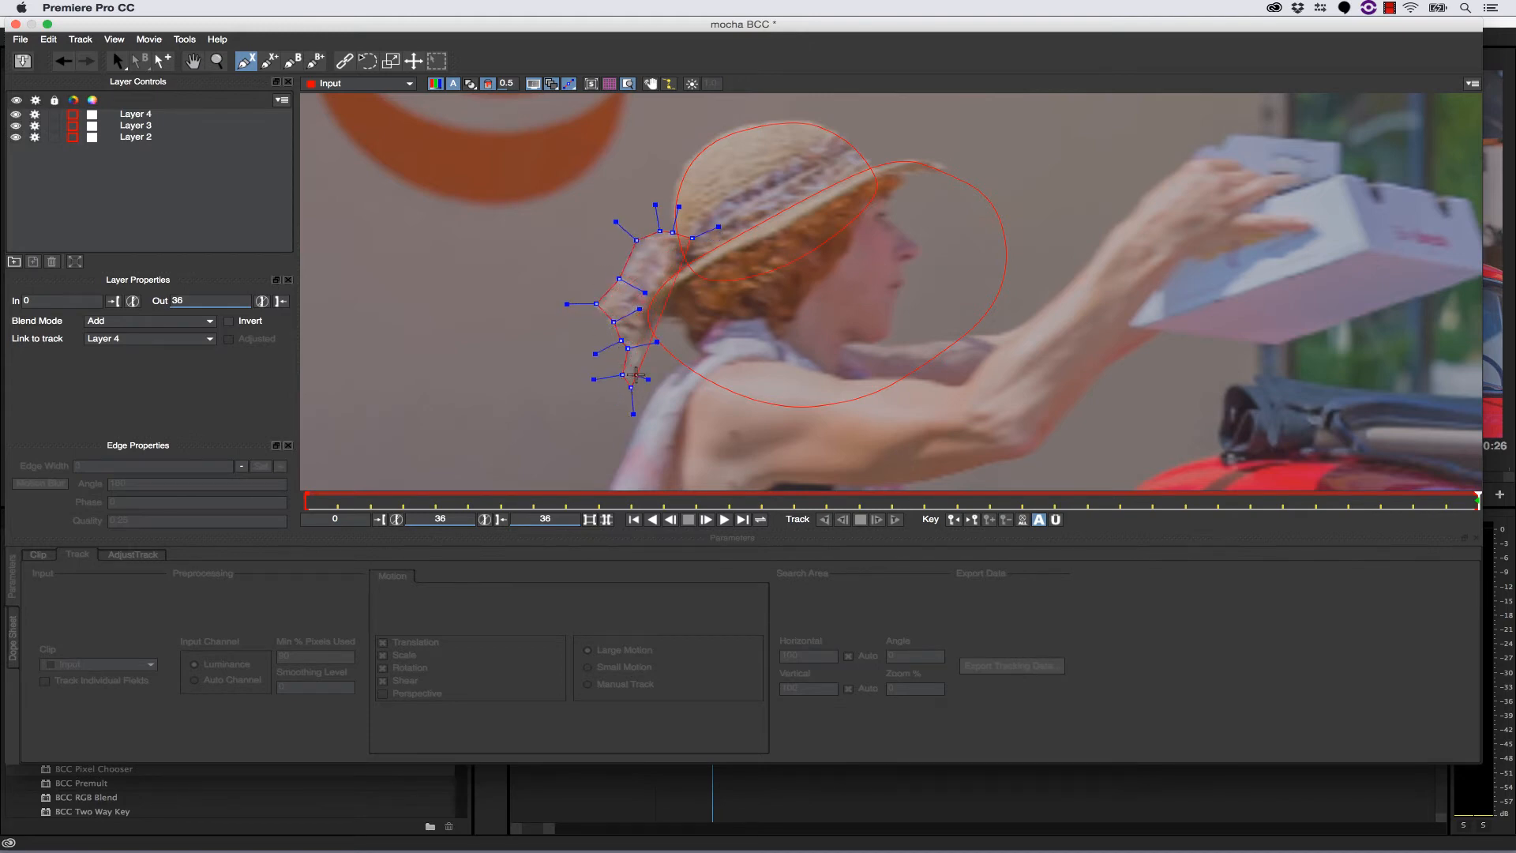
{"action": "left_click", "coordinate": [642, 359]}
{"action": "left_click", "coordinate": [658, 333]}
{"action": "right_click", "coordinate": [683, 304]}
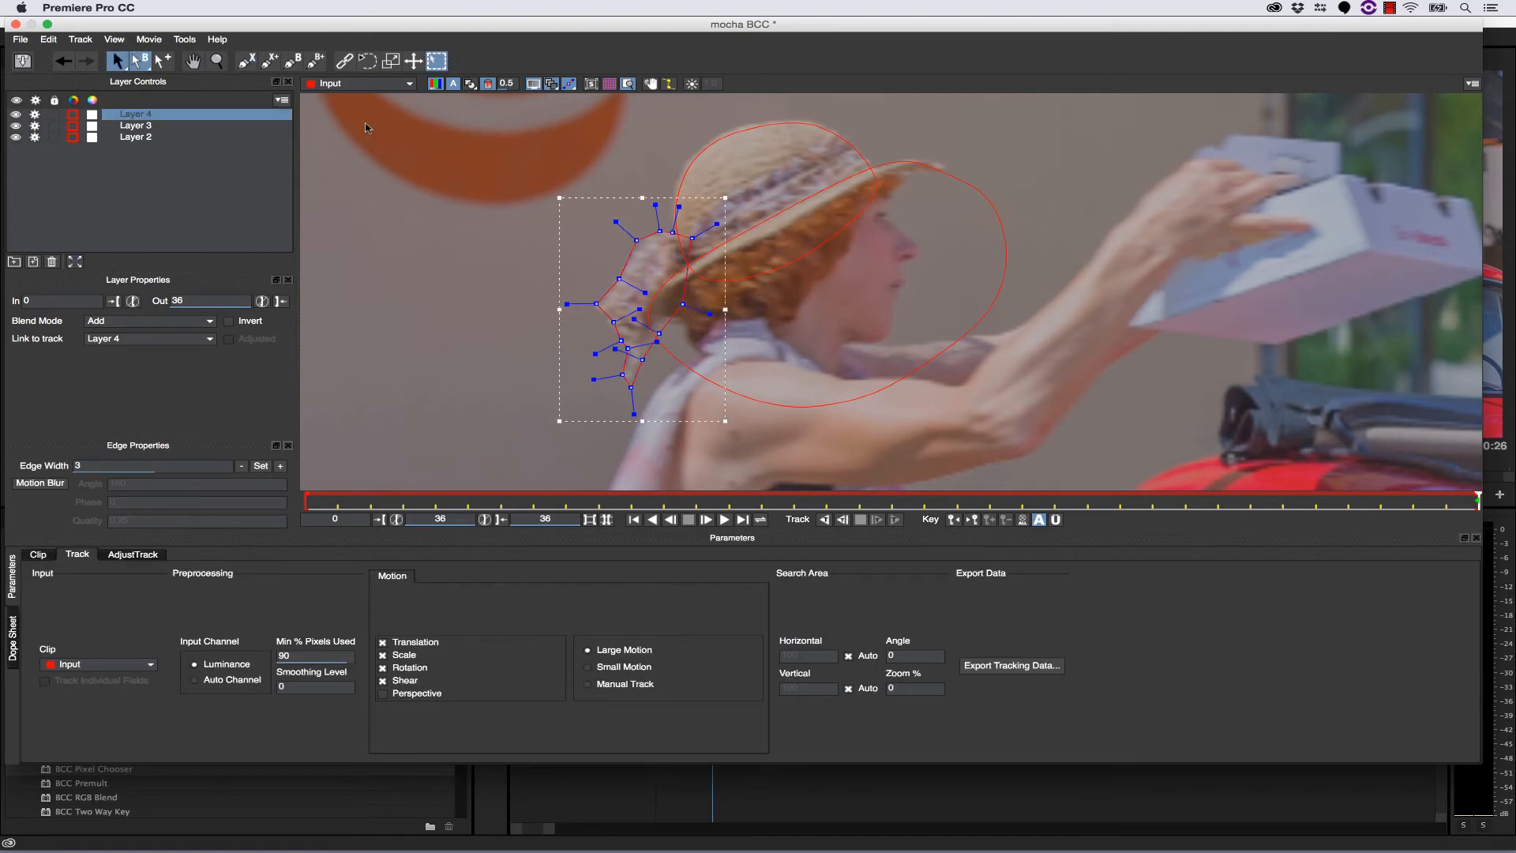
- Adjust the outer control points of the bow spline to fit the edge of the bow
{"action": "left_click", "coordinate": [216, 61]}
{"action": "left_click_drag", "start_coordinate": [647, 222], "coordinate": [573, 325]}
{"action": "left_click", "coordinate": [117, 61]}
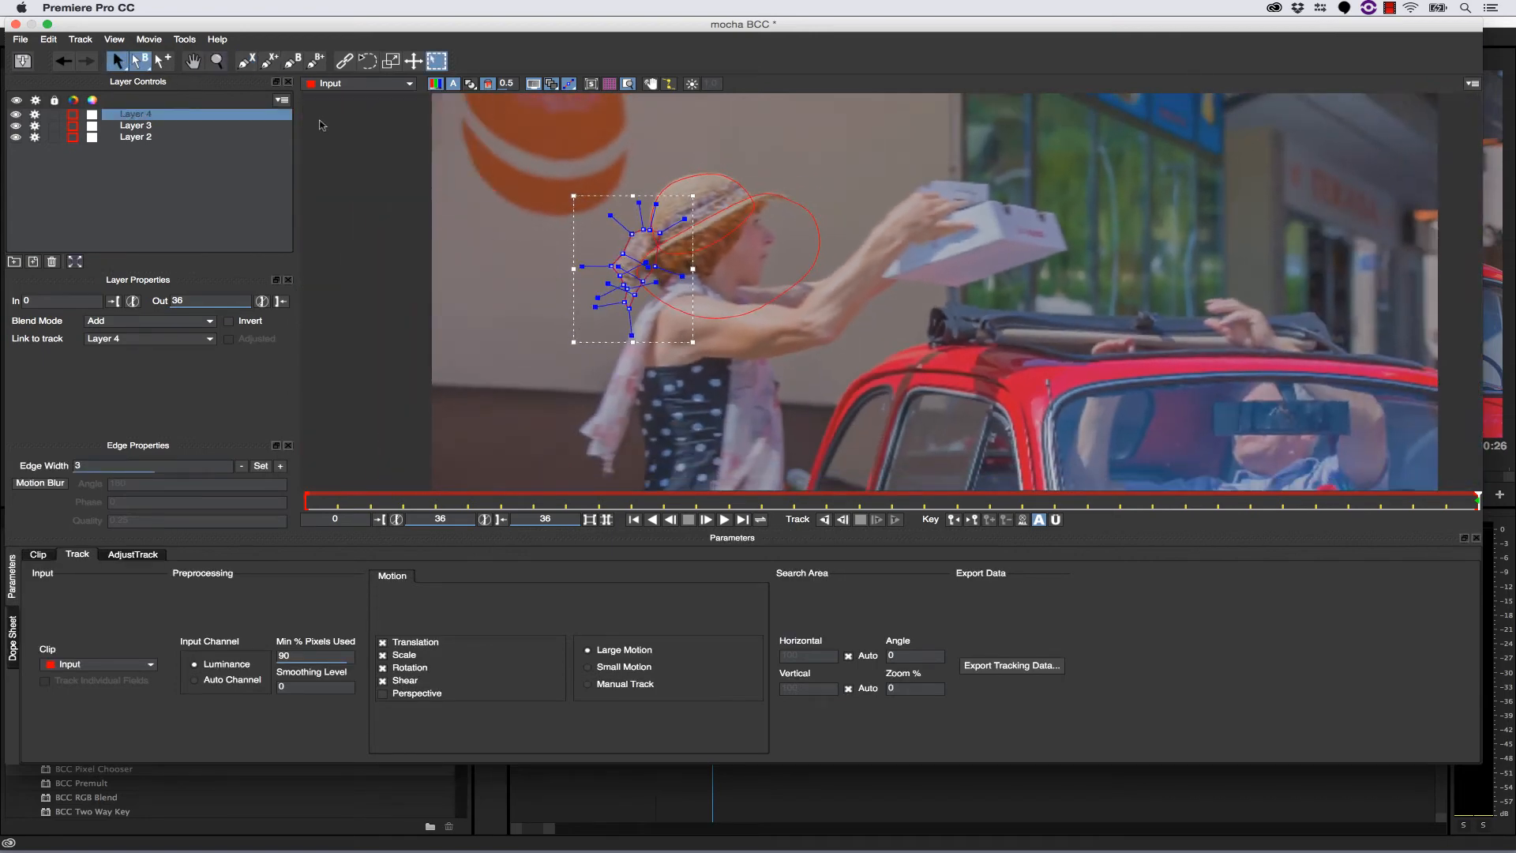
{"action": "mouse_move", "coordinate": [623, 254]}
{"action": "left_mouse_down"}
{"action": "mouse_move", "coordinate": [642, 231]}
{"action": "mouse_move", "coordinate": [617, 266]}
{"action": "left_mouse_up"}
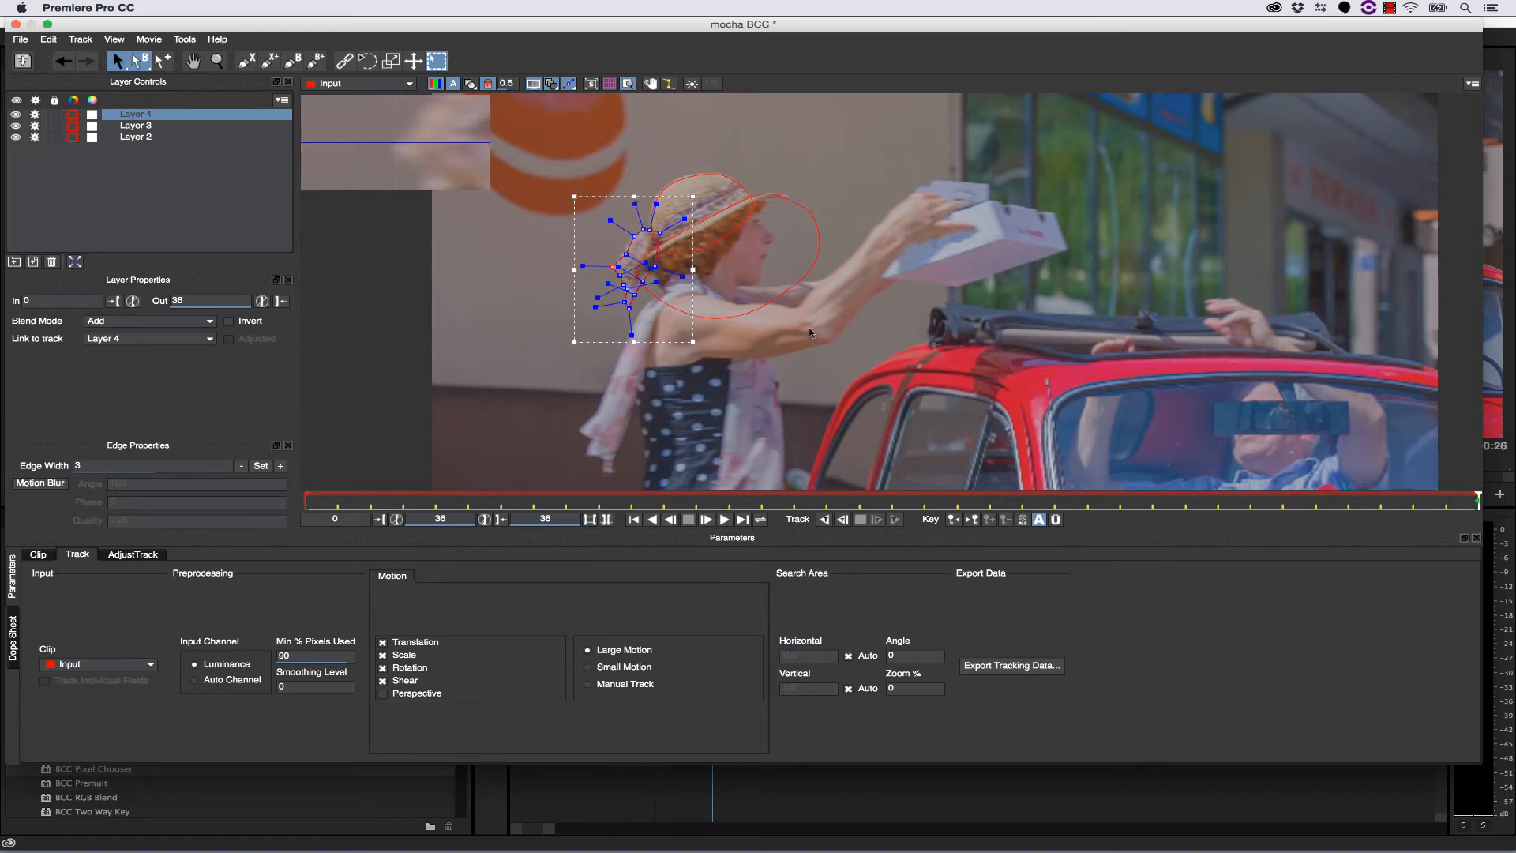
- Rename Layer 4 as bow, Layer 3 as hat and Layer 2 as face holdout
{"action": "double_click", "coordinate": [141, 115]}
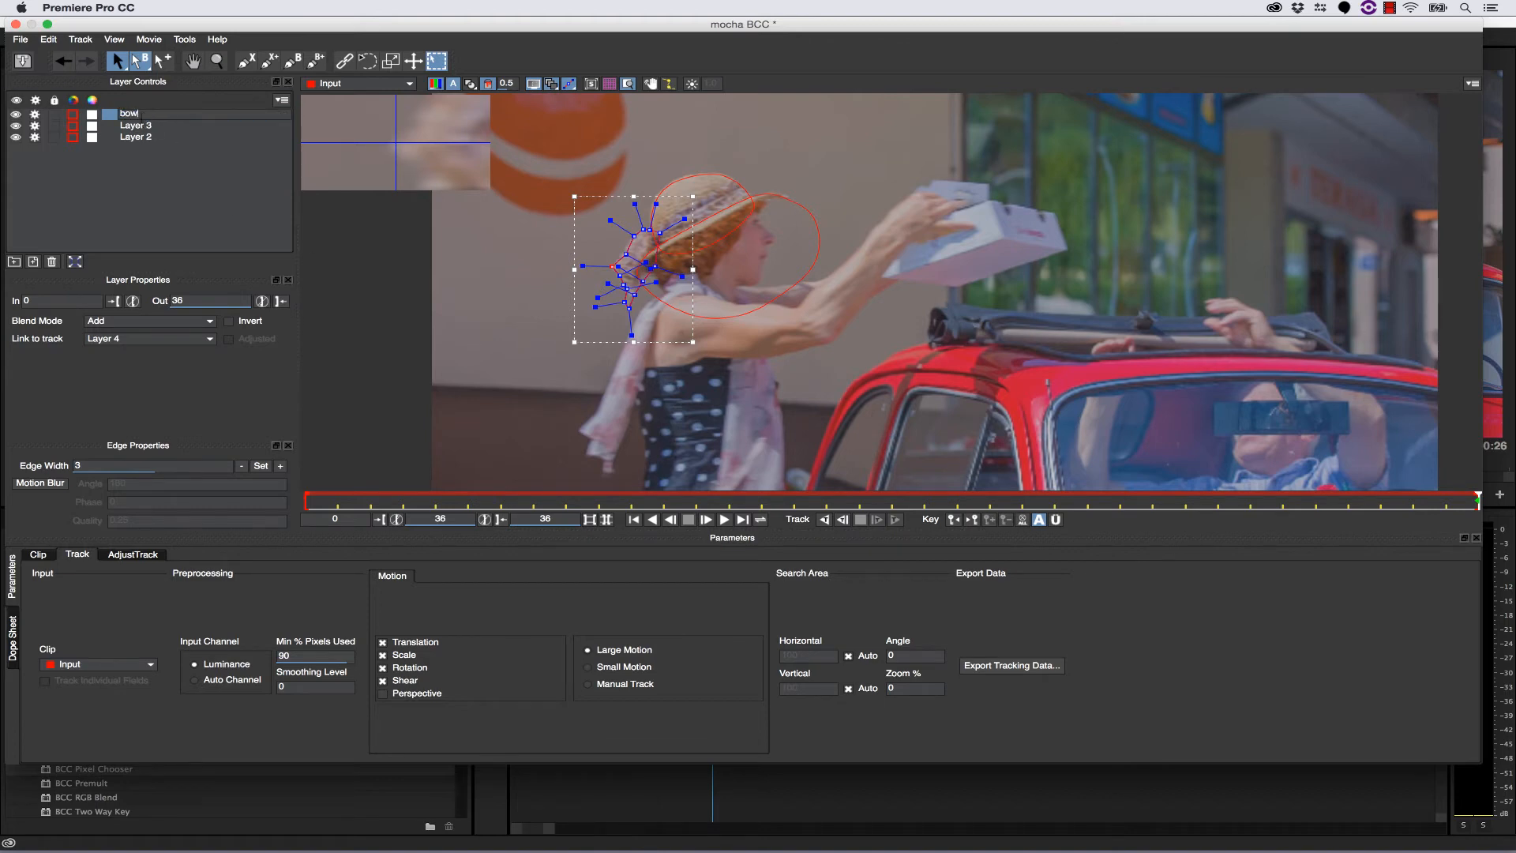
{"action": "double_click", "coordinate": [146, 125]}
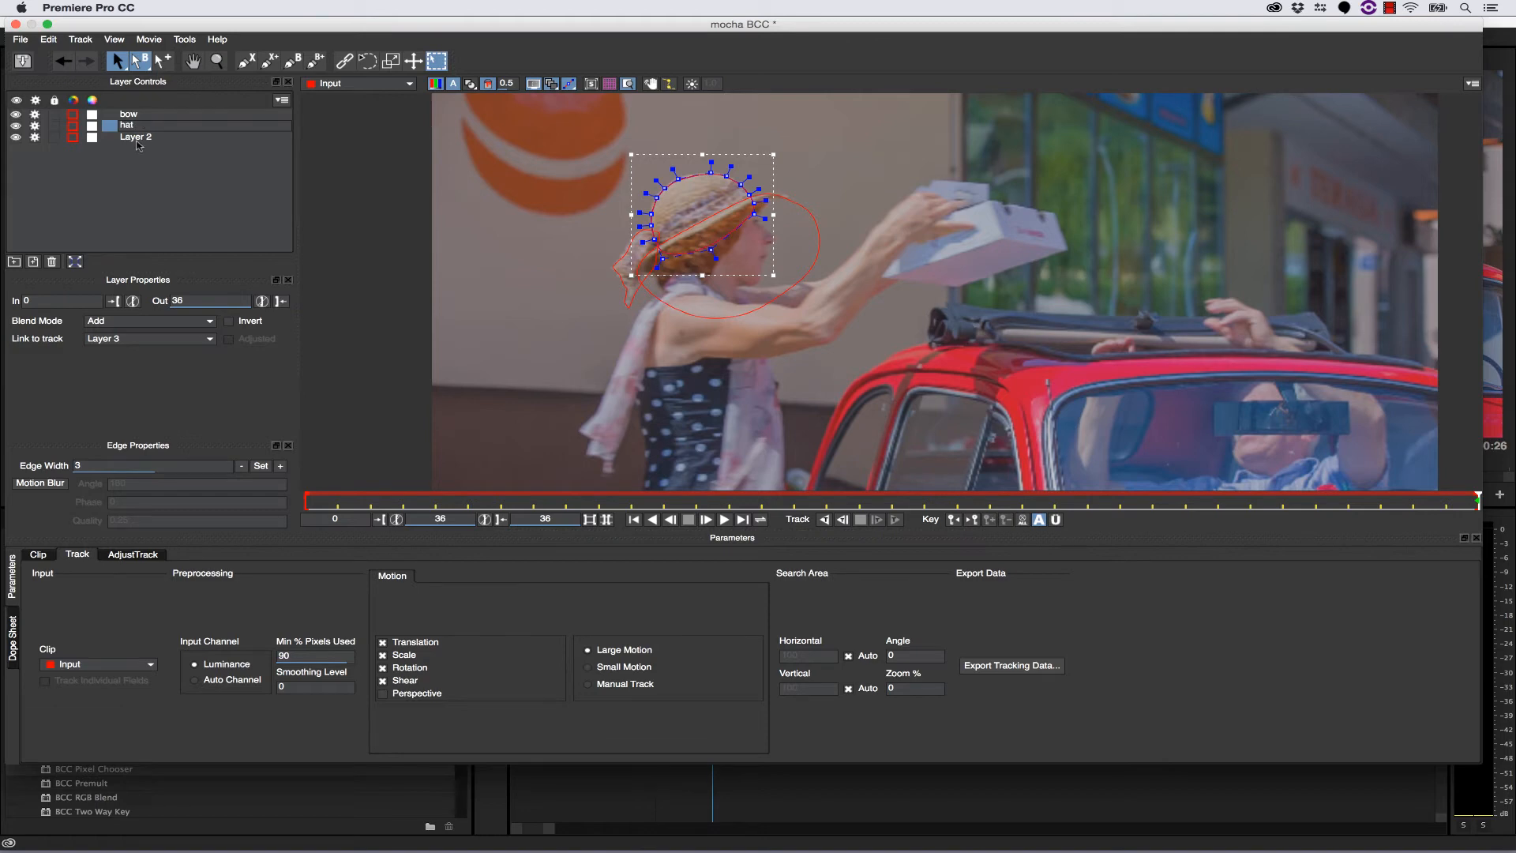
{"action": "double_click", "coordinate": [136, 136]}
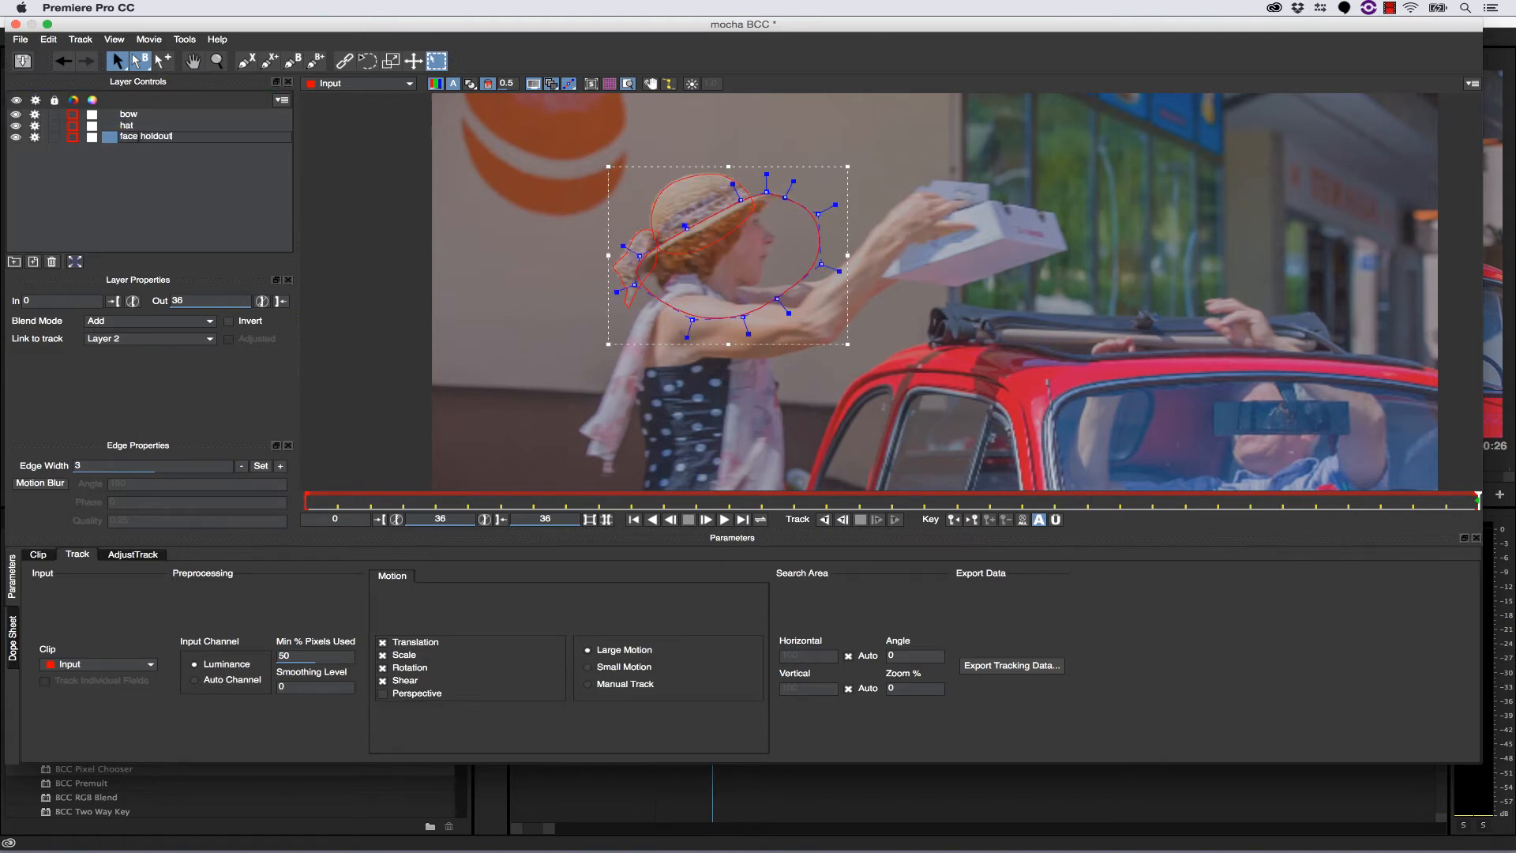
- Draw a loose closed X-spline around the woman's body from the neck to below the frame's lower edge
{"action": "left_click", "coordinate": [217, 61]}
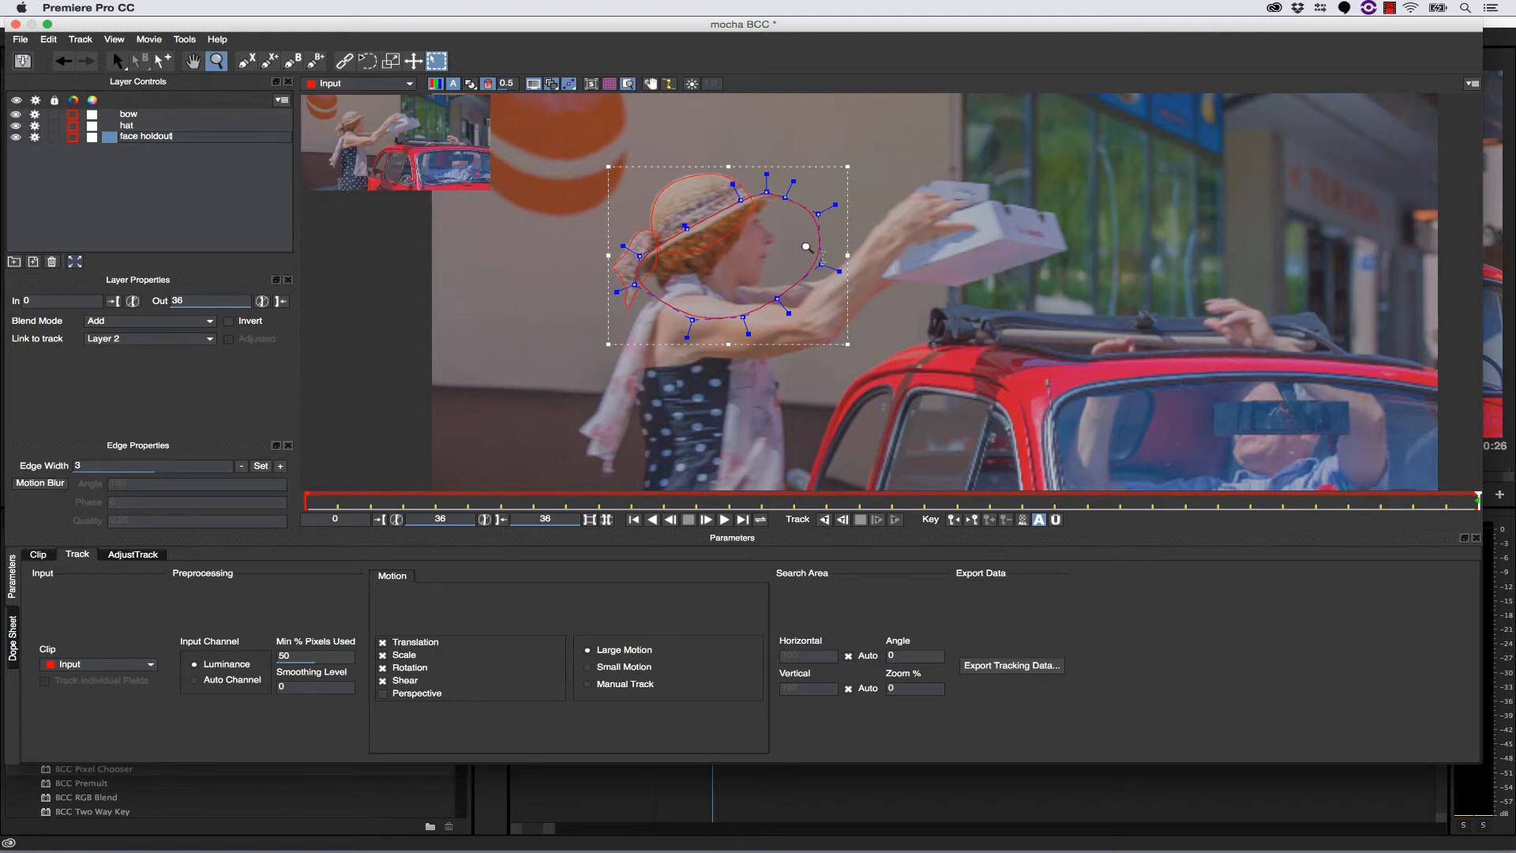
{"action": "left_click_drag", "start_coordinate": [806, 248], "coordinate": [782, 380]}
{"action": "left_click", "coordinate": [246, 61]}
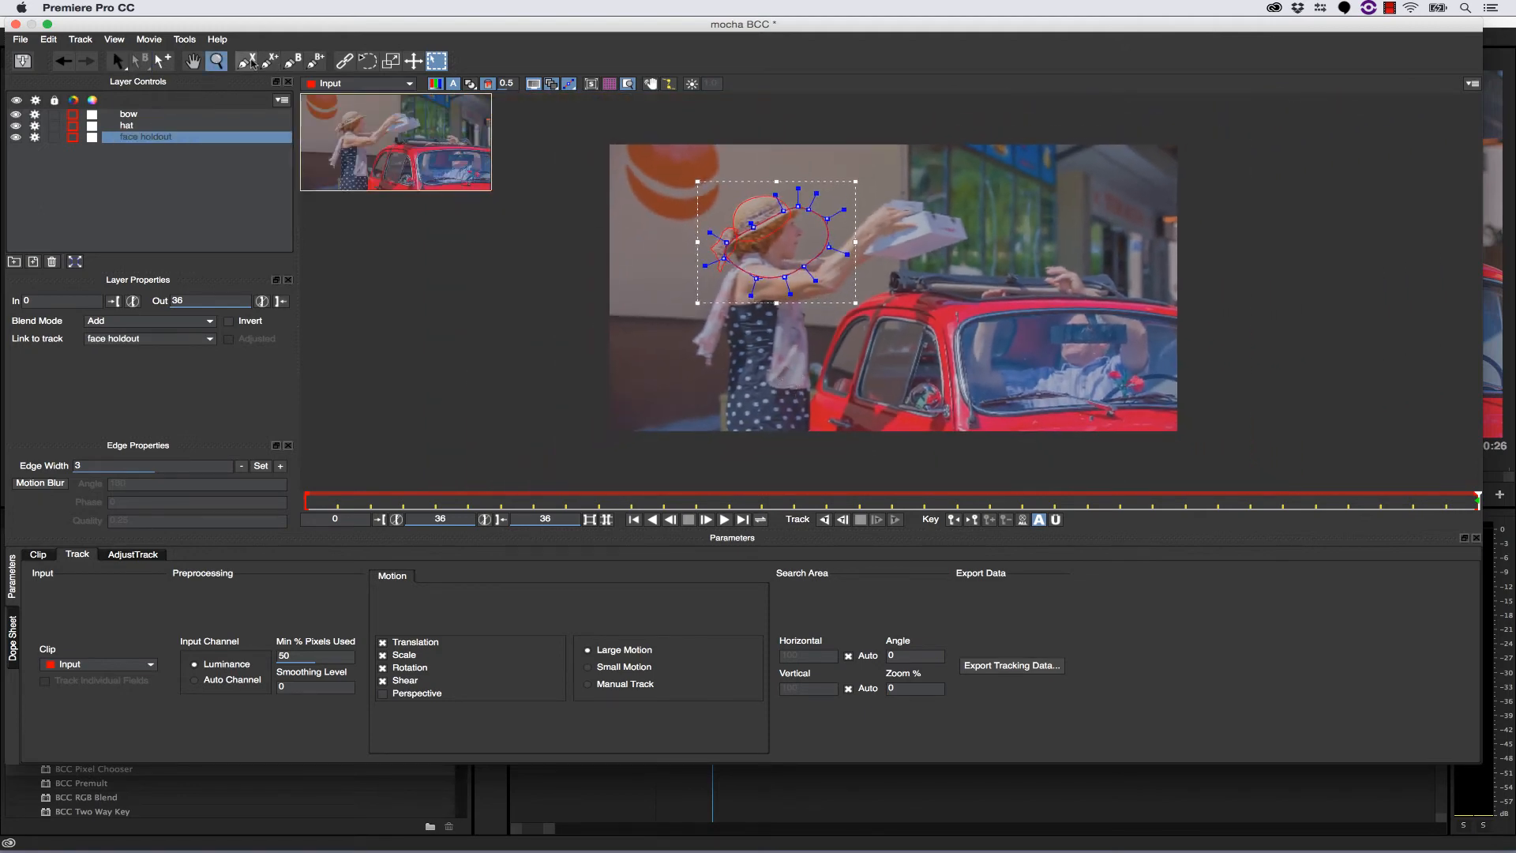
{"action": "left_click", "coordinate": [744, 261]}
{"action": "left_click", "coordinate": [731, 263]}
{"action": "left_click", "coordinate": [718, 279]}
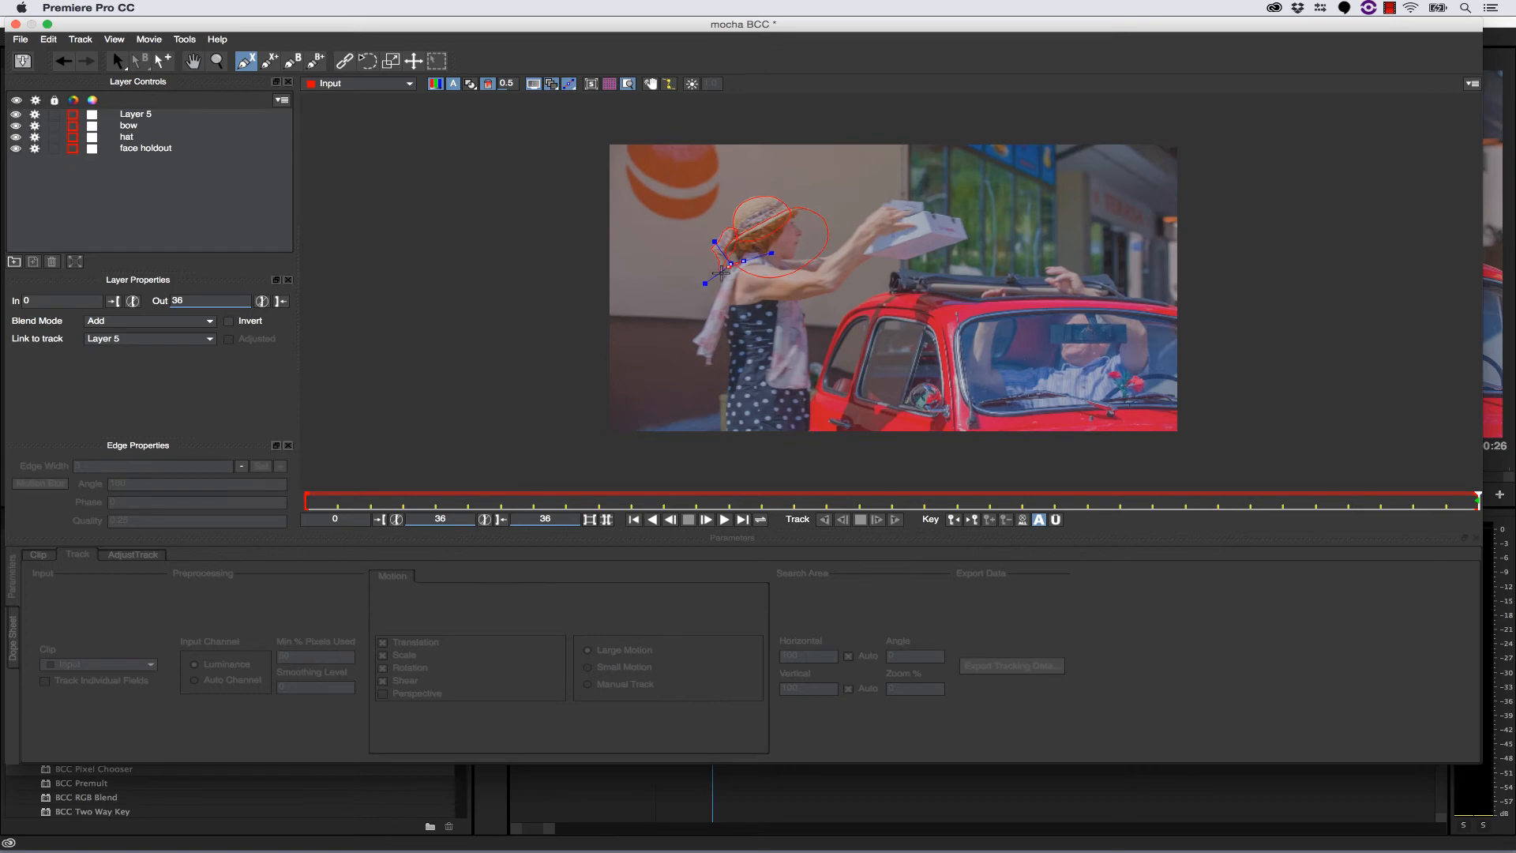
{"action": "left_click", "coordinate": [683, 327]}
{"action": "left_click", "coordinate": [664, 389]}
{"action": "left_click", "coordinate": [683, 406]}
{"action": "left_click", "coordinate": [793, 443]}
{"action": "left_click", "coordinate": [832, 375]}
{"action": "left_click", "coordinate": [860, 318]}
{"action": "left_click", "coordinate": [858, 275]}
{"action": "left_click", "coordinate": [837, 251]}
{"action": "left_click", "coordinate": [814, 246]}
{"action": "right_click", "coordinate": [793, 246]}
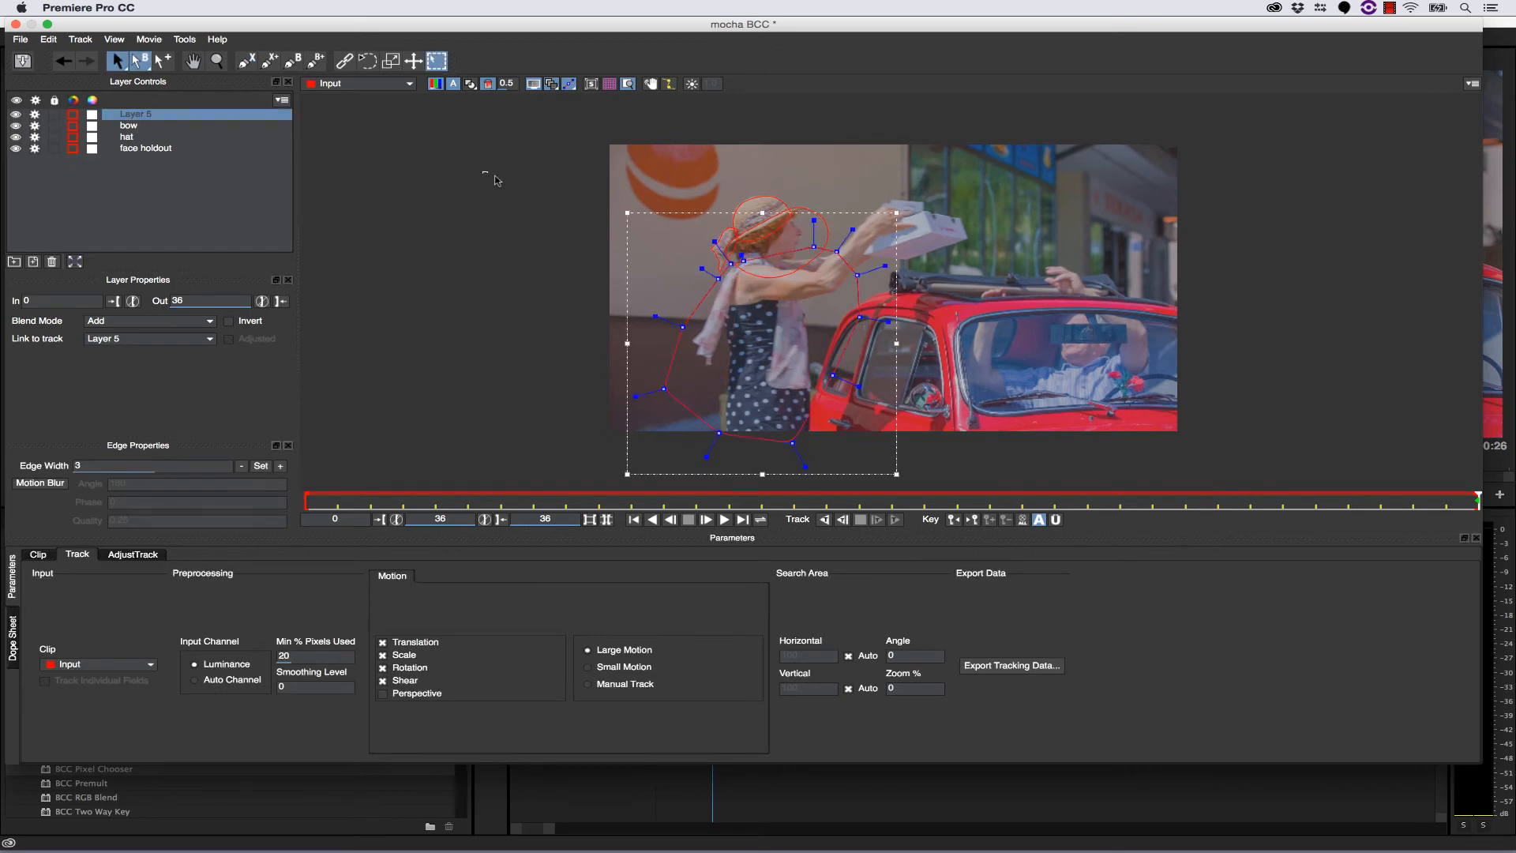
- Round all control points of the body spline and rename its layer as nody garbage
{"action": "left_click_drag", "start_coordinate": [495, 176], "coordinate": [1030, 485]}
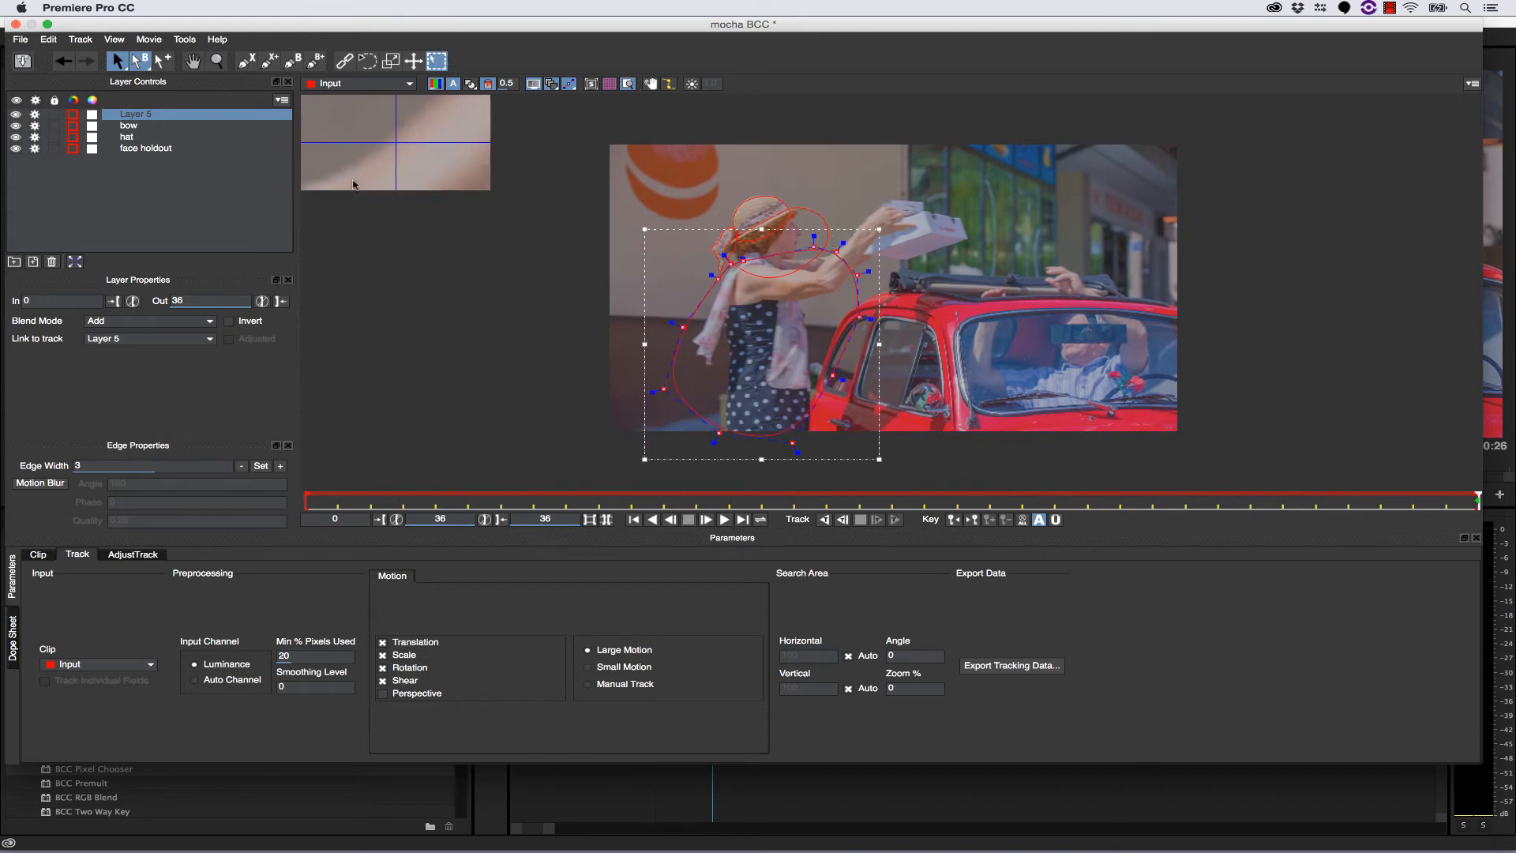
{"action": "double_click", "coordinate": [145, 115]}
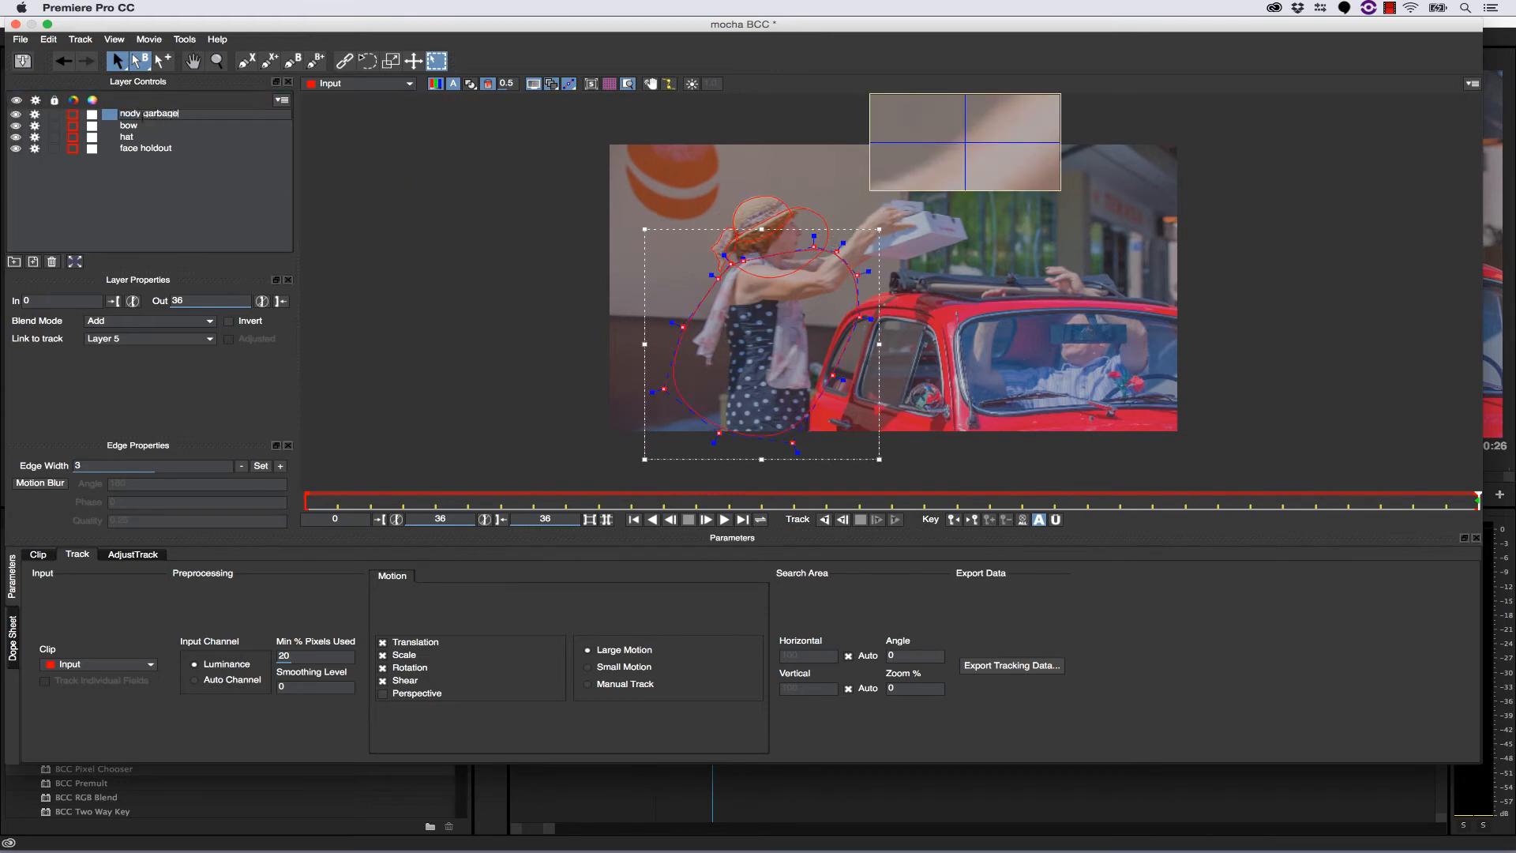
- Track the body layer backward from frame 36 to frame 0 and return the playhead to frame 36
{"action": "left_click", "coordinate": [824, 518]}
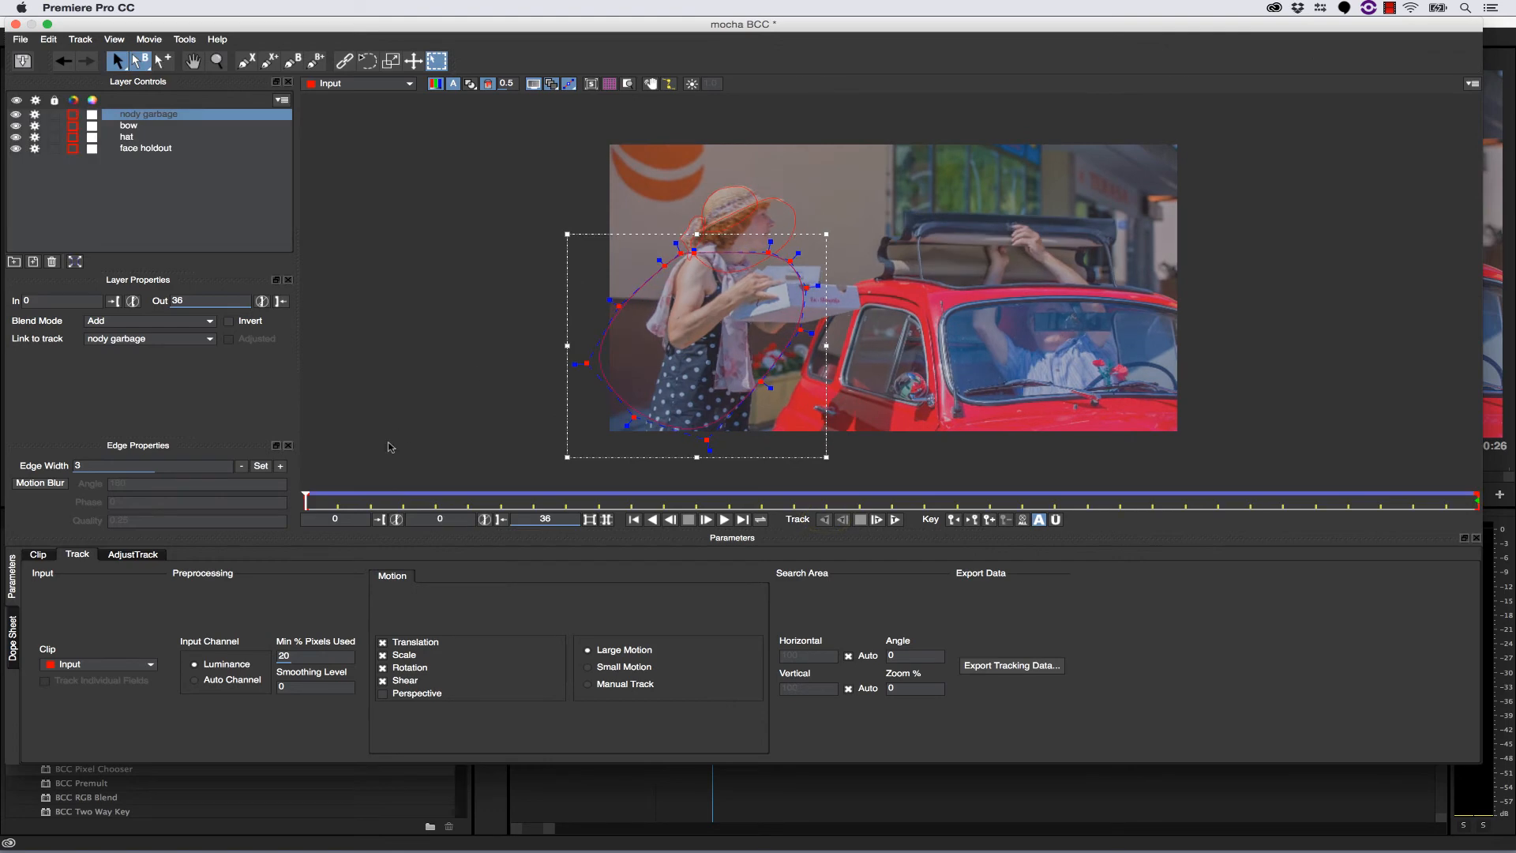
{"action": "left_click_drag", "start_coordinate": [311, 497], "coordinate": [1511, 472]}
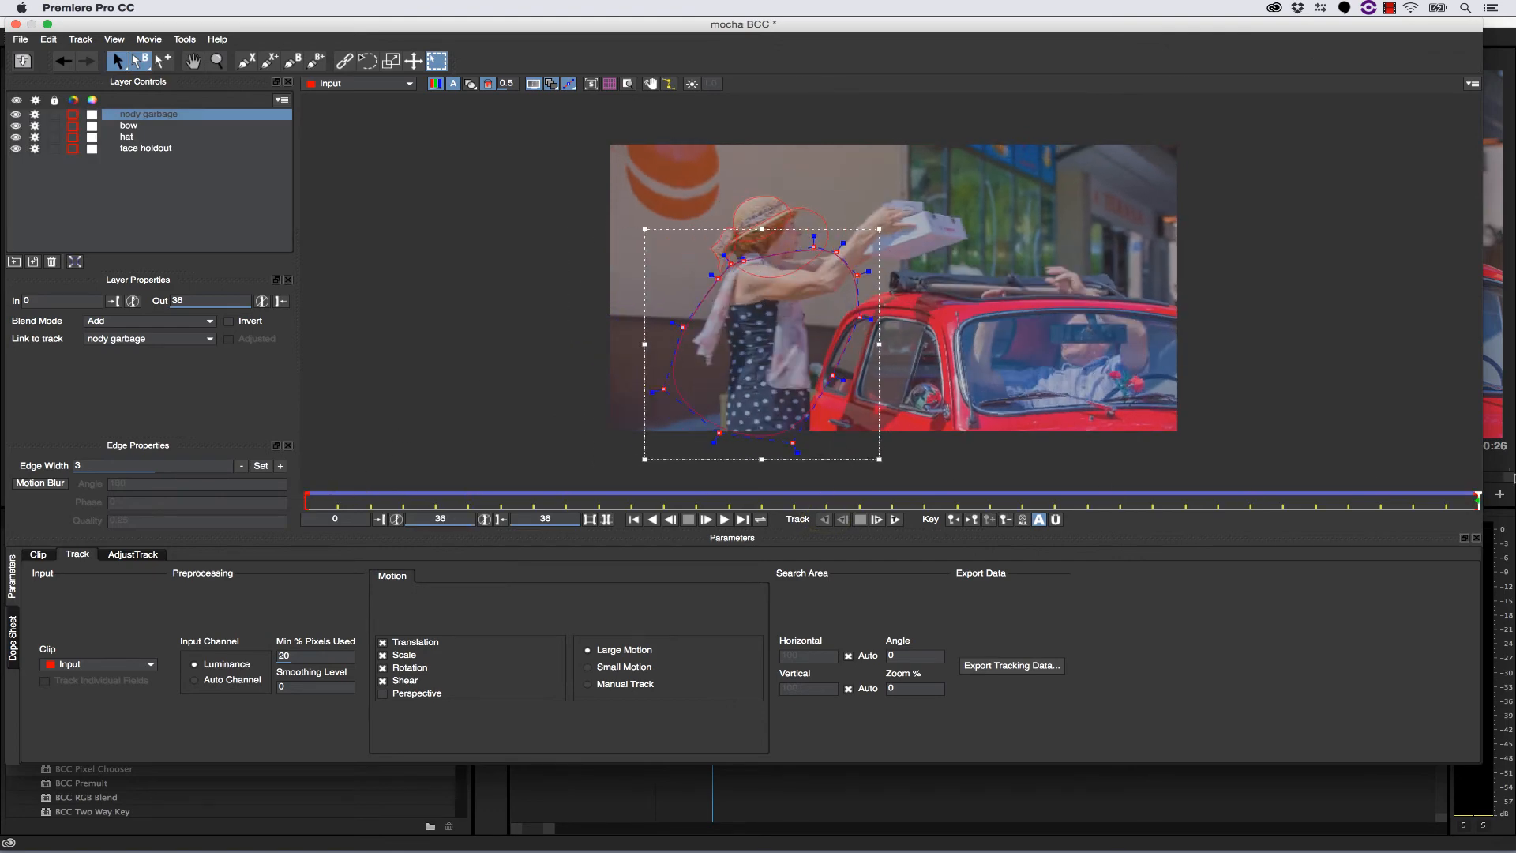
- Select the bow spline and, at frame 15, move its outline points to match the hat's bow
{"action": "left_click", "coordinate": [217, 60]}
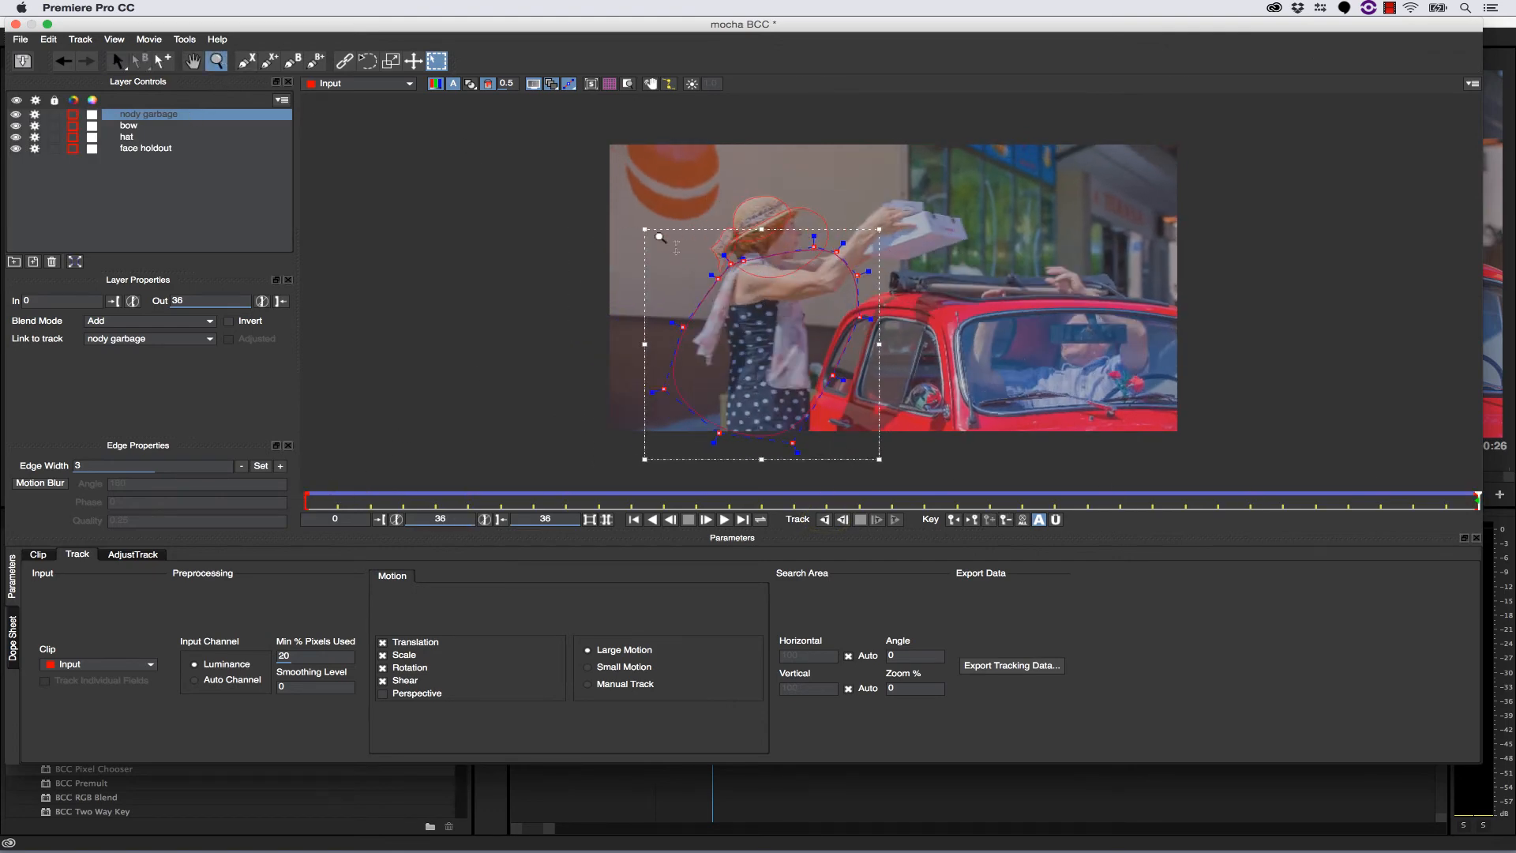
{"action": "left_click_drag", "start_coordinate": [749, 245], "coordinate": [767, 191]}
{"action": "left_click_drag", "start_coordinate": [704, 307], "coordinate": [765, 331]}
{"action": "key", "text": "x"}
{"action": "left_click_drag", "start_coordinate": [747, 273], "coordinate": [728, 241]}
{"action": "key", "text": "x"}
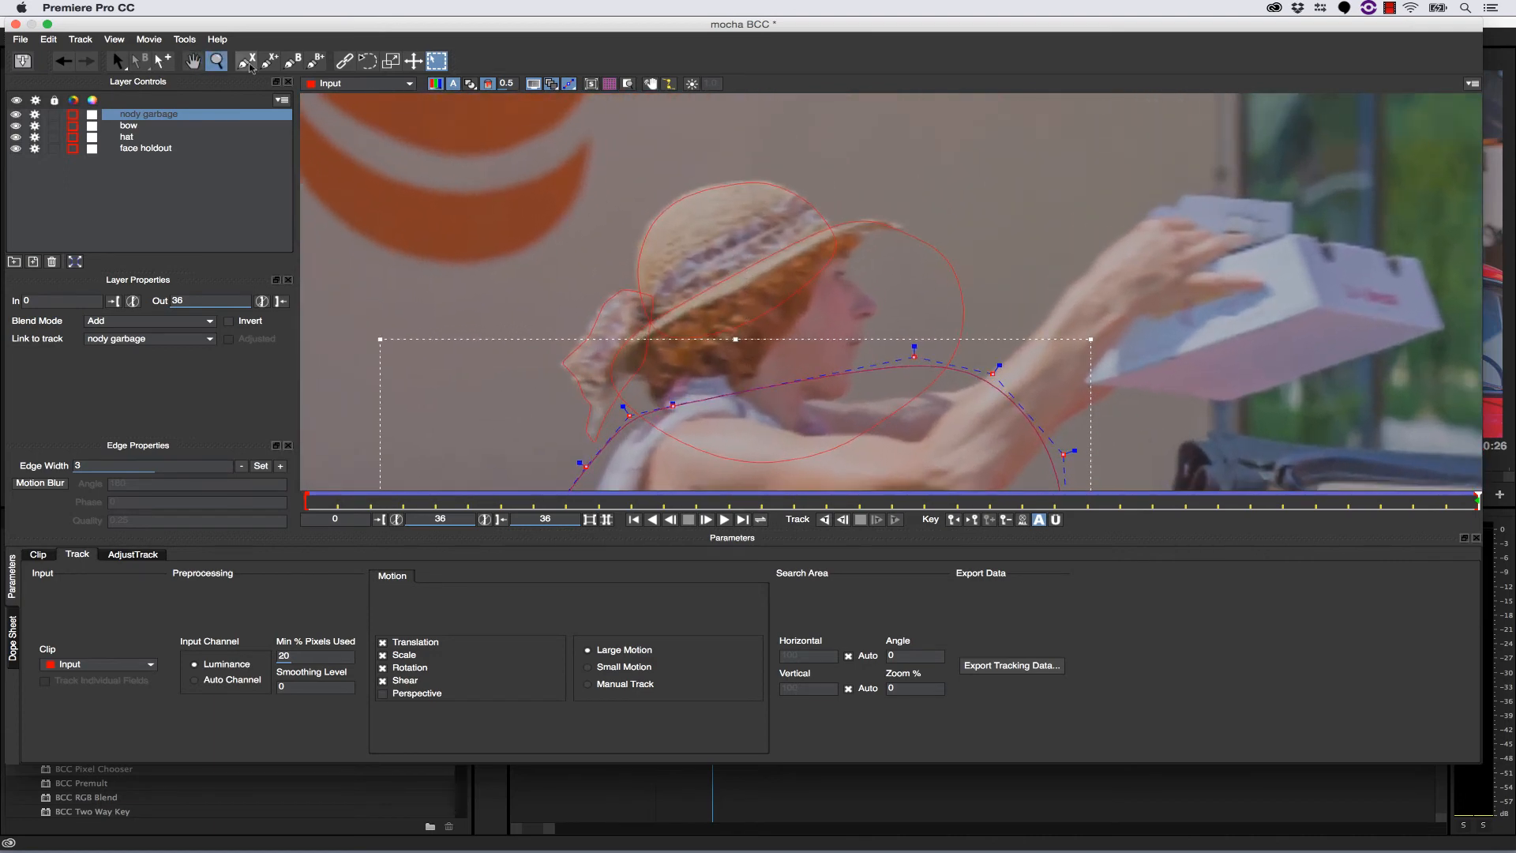
{"action": "left_click", "coordinate": [116, 61]}
{"action": "left_click", "coordinate": [603, 304]}
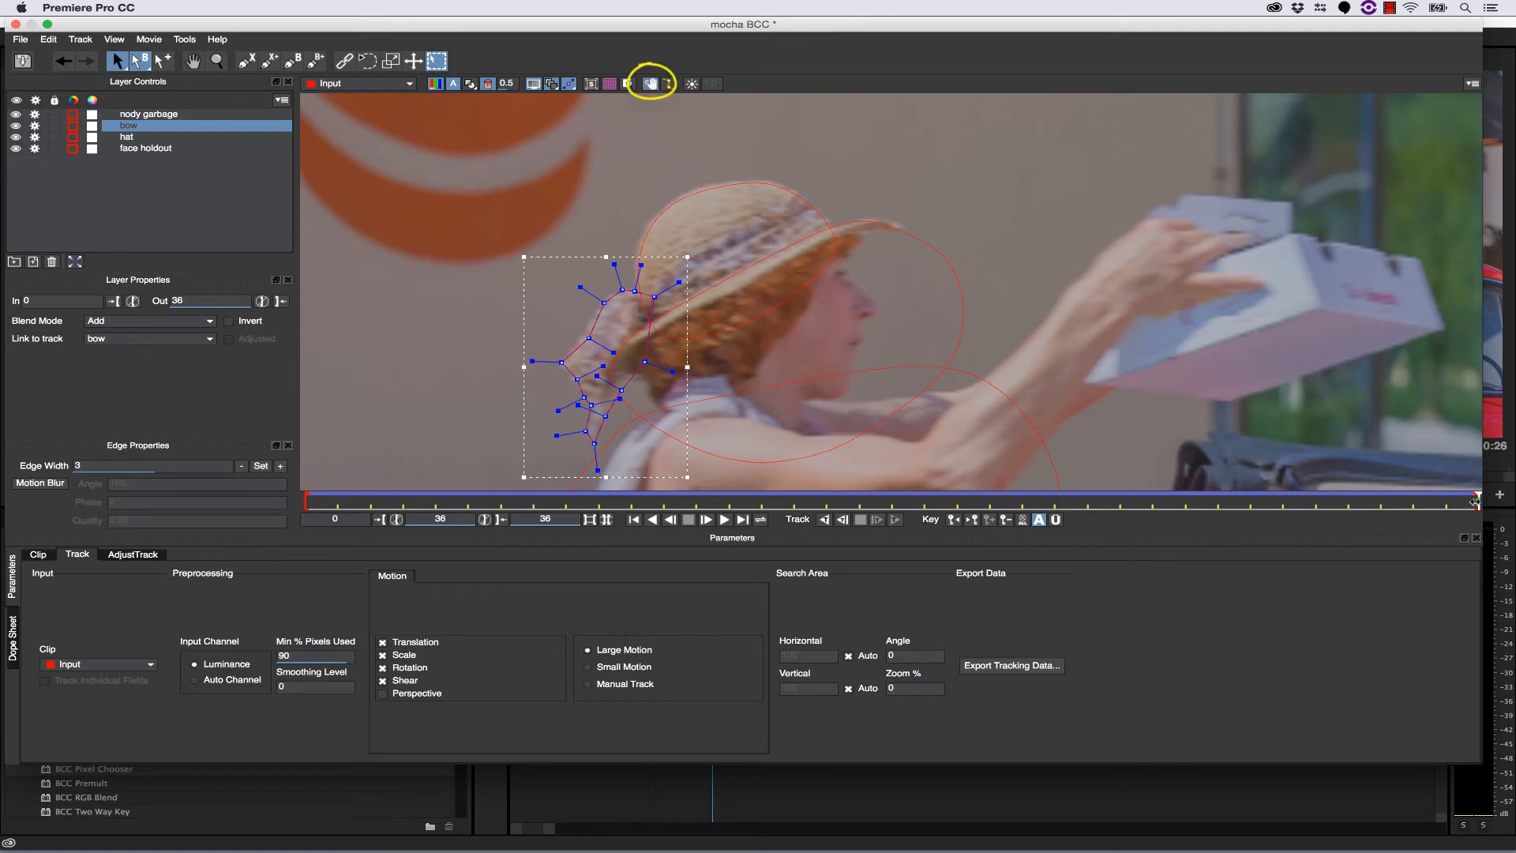
{"action": "left_click_drag", "start_coordinate": [1474, 501], "coordinate": [794, 501]}
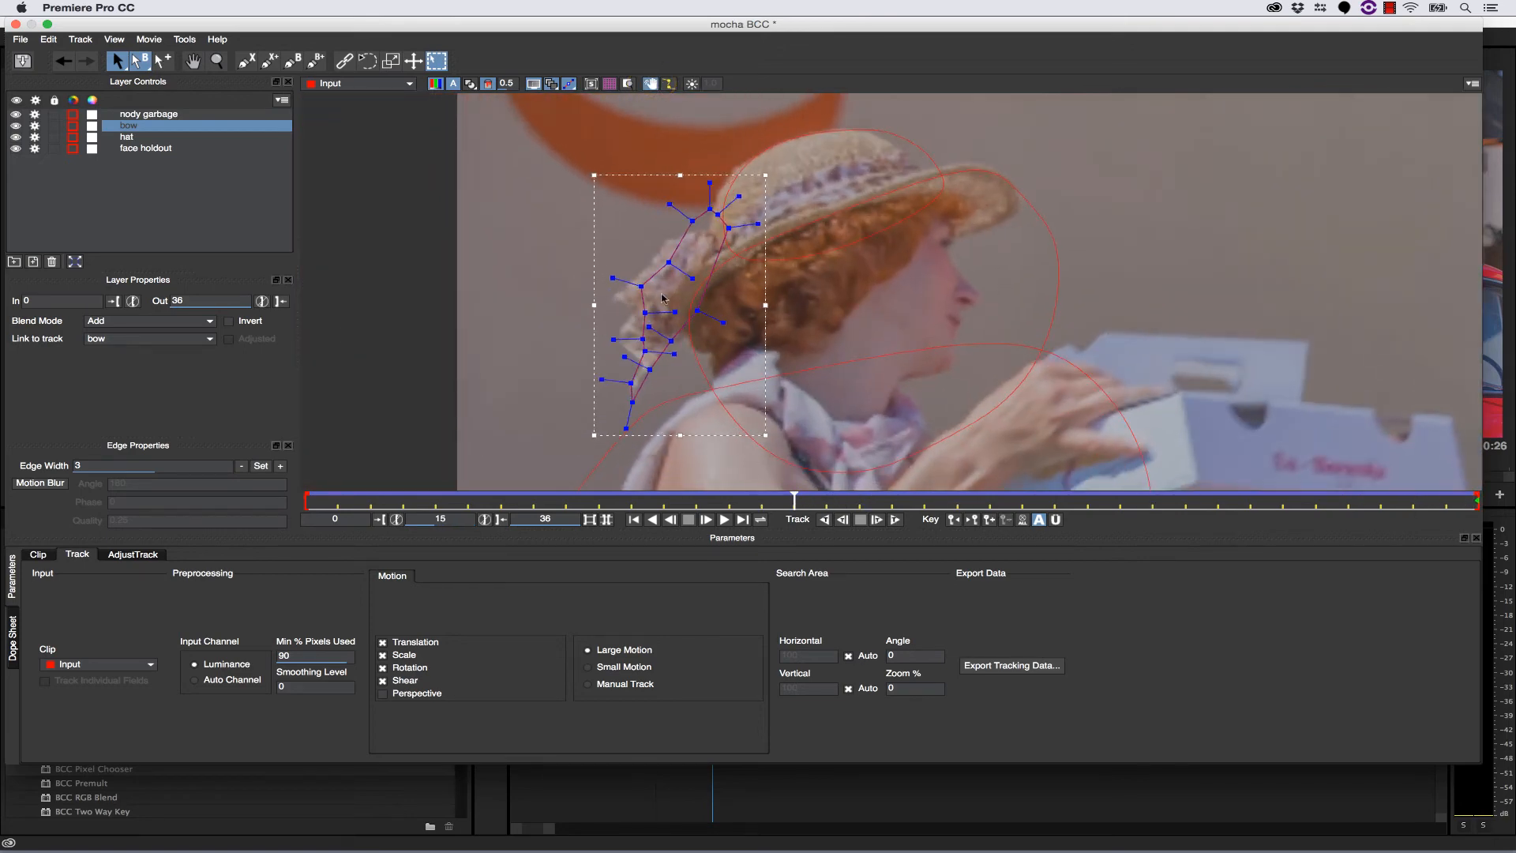
{"action": "mouse_move", "coordinate": [641, 286]}
{"action": "left_mouse_down"}
{"action": "mouse_move", "coordinate": [614, 293]}
{"action": "mouse_move", "coordinate": [653, 265]}
{"action": "left_mouse_up"}
{"action": "left_click_drag", "start_coordinate": [751, 246], "coordinate": [701, 232]}
{"action": "left_click", "coordinate": [771, 218]}
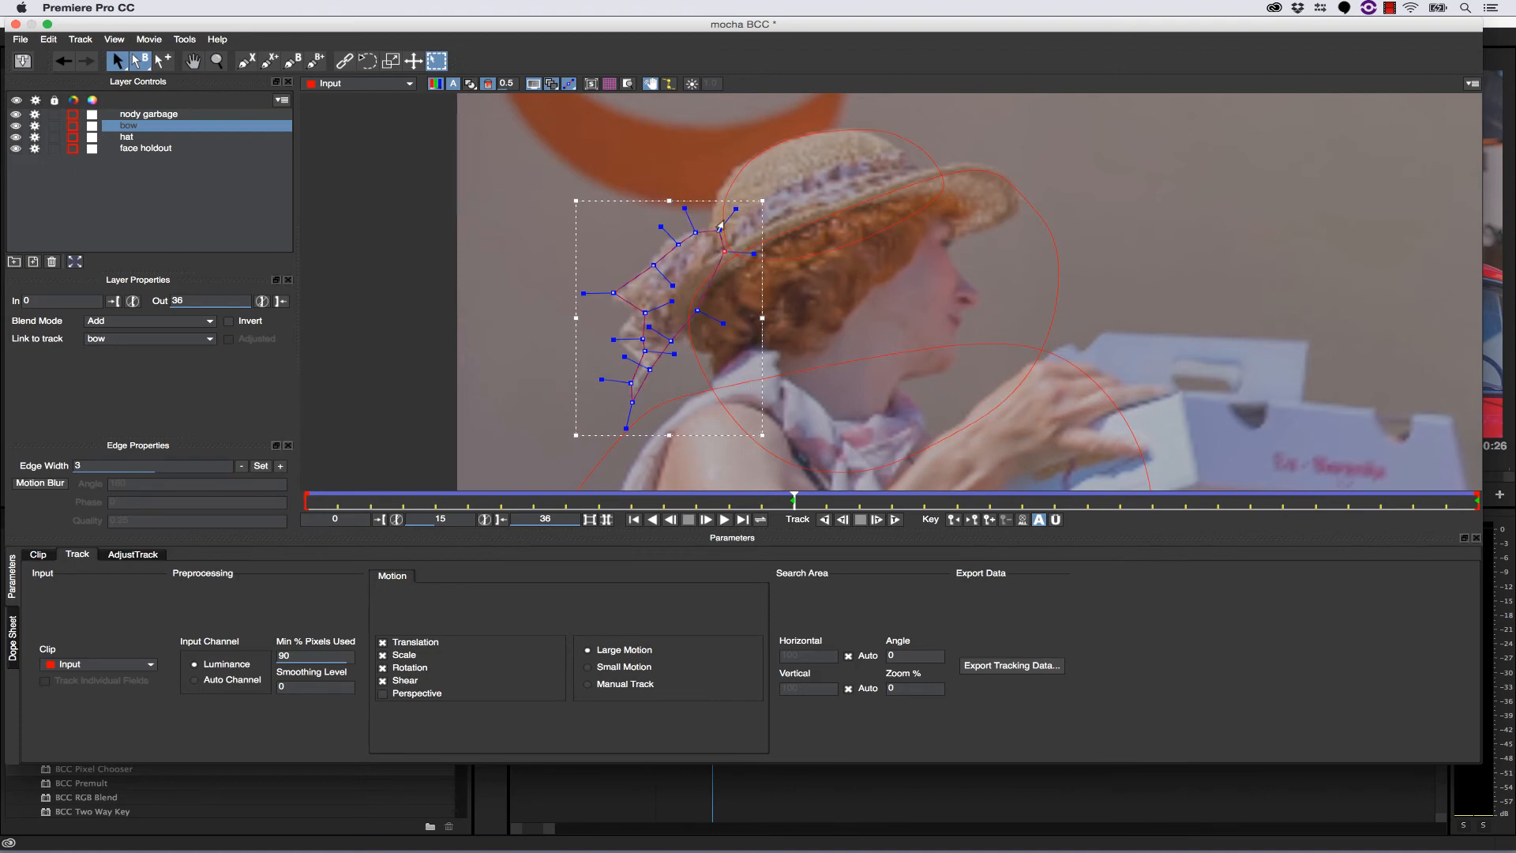
{"action": "left_click", "coordinate": [720, 221]}
- Adjust the hat spline's points at frame 15 to follow the hat's crown and front edge
{"action": "left_click_drag", "start_coordinate": [702, 180], "coordinate": [711, 194]}
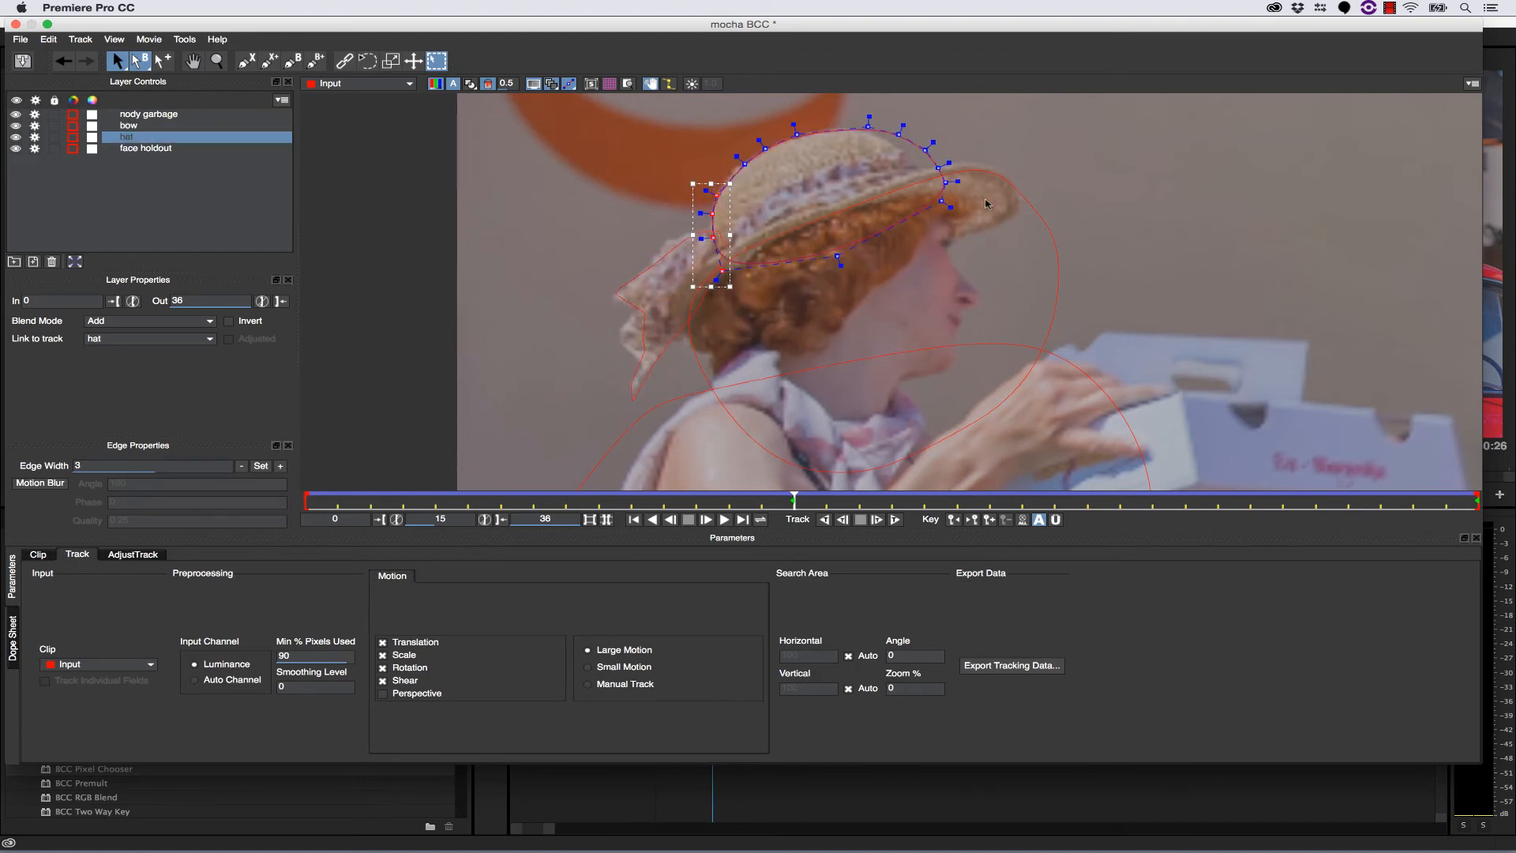
{"action": "left_click_drag", "start_coordinate": [990, 226], "coordinate": [881, 137]}
{"action": "left_click", "coordinate": [796, 134]}
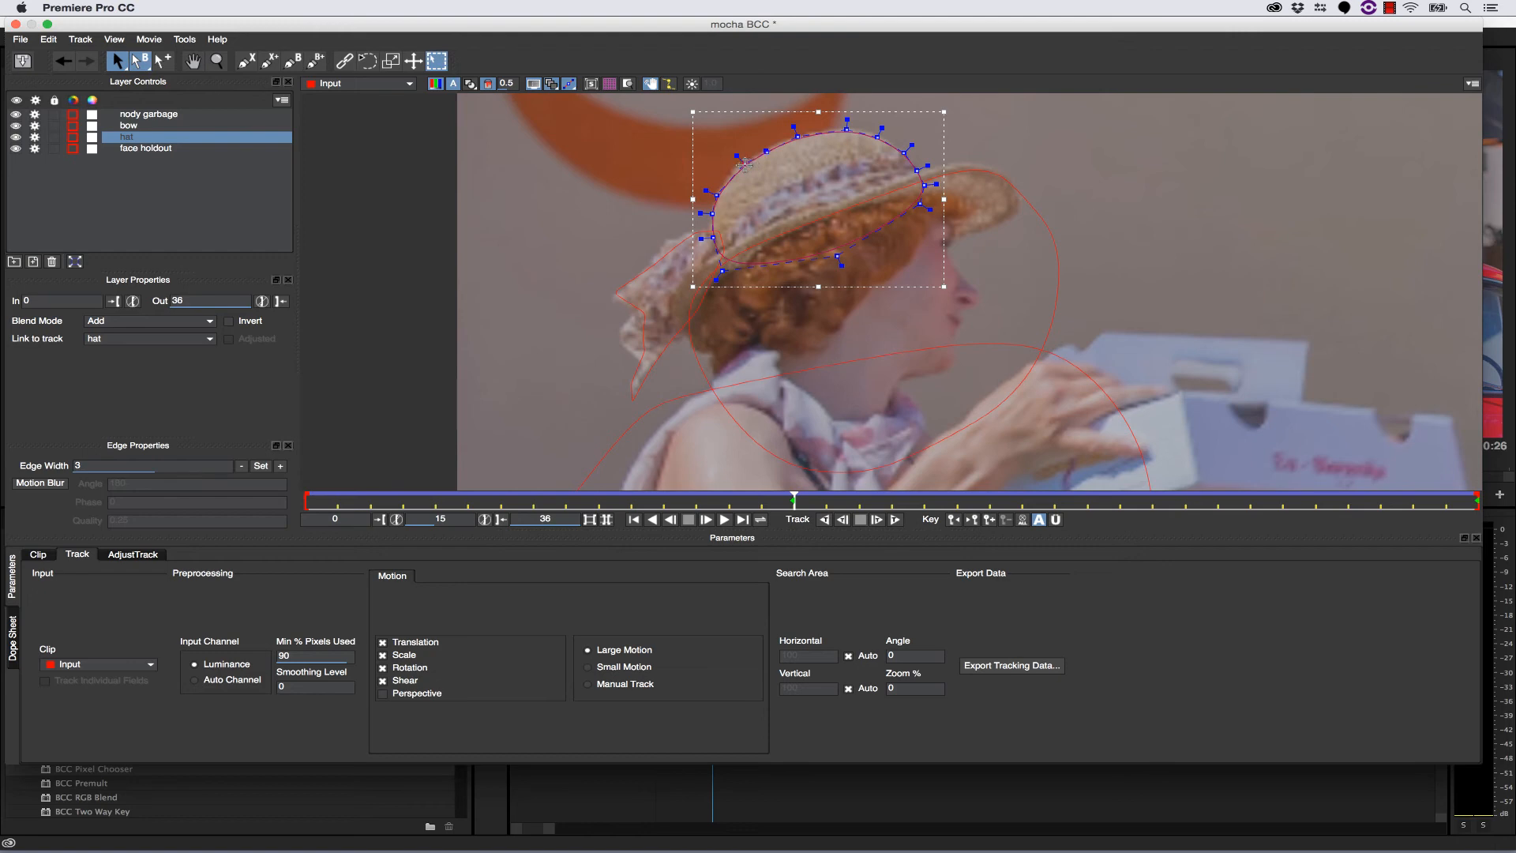
- Refine the bow spline's upper and outer points at frame 15 to fit the bow's folds
{"action": "left_click", "coordinate": [664, 243]}
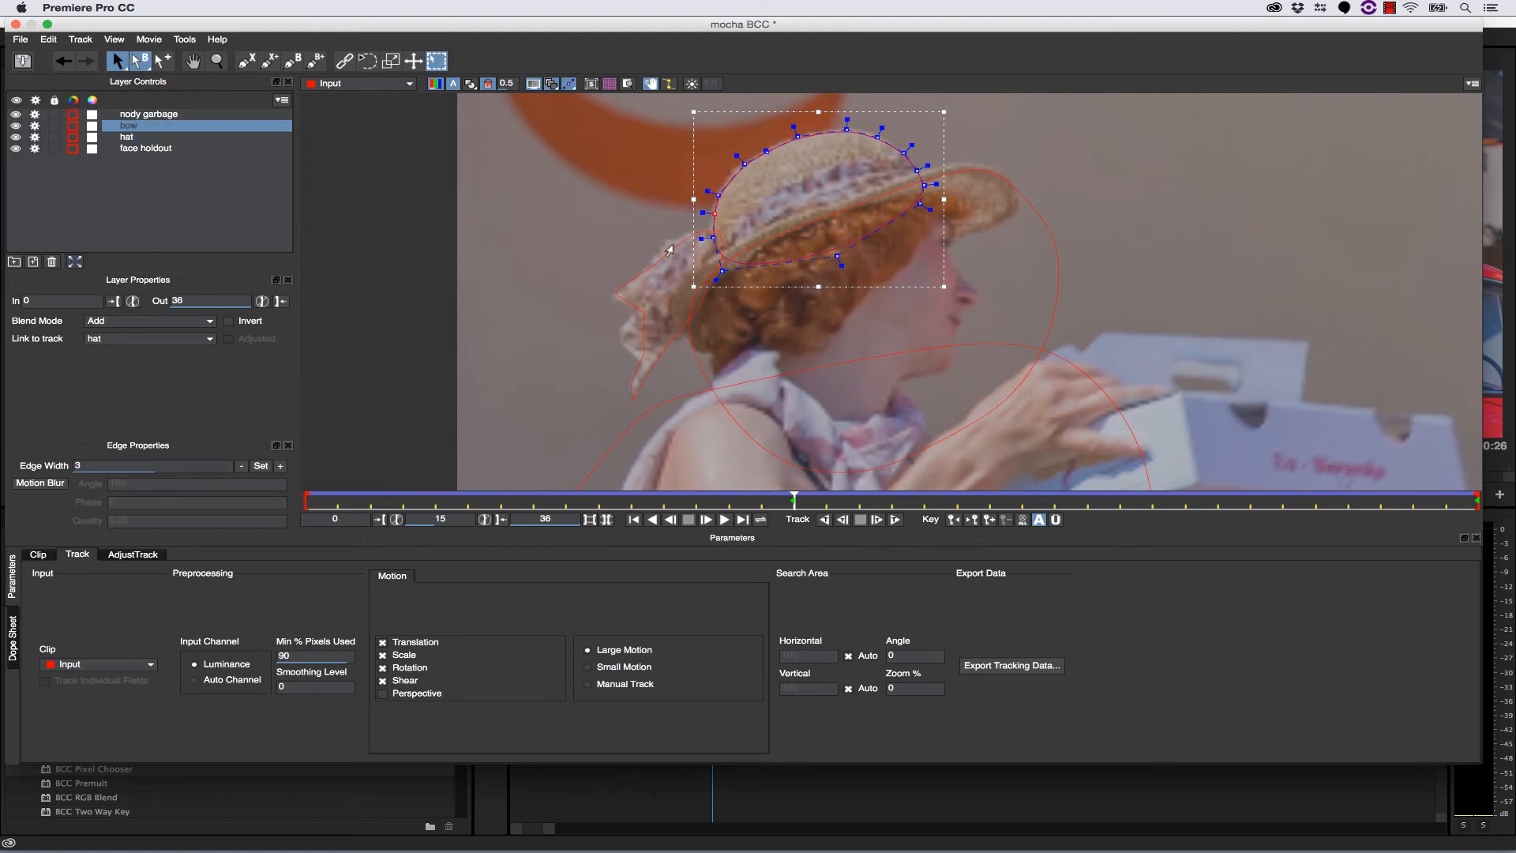
{"action": "key", "text": "super+z"}
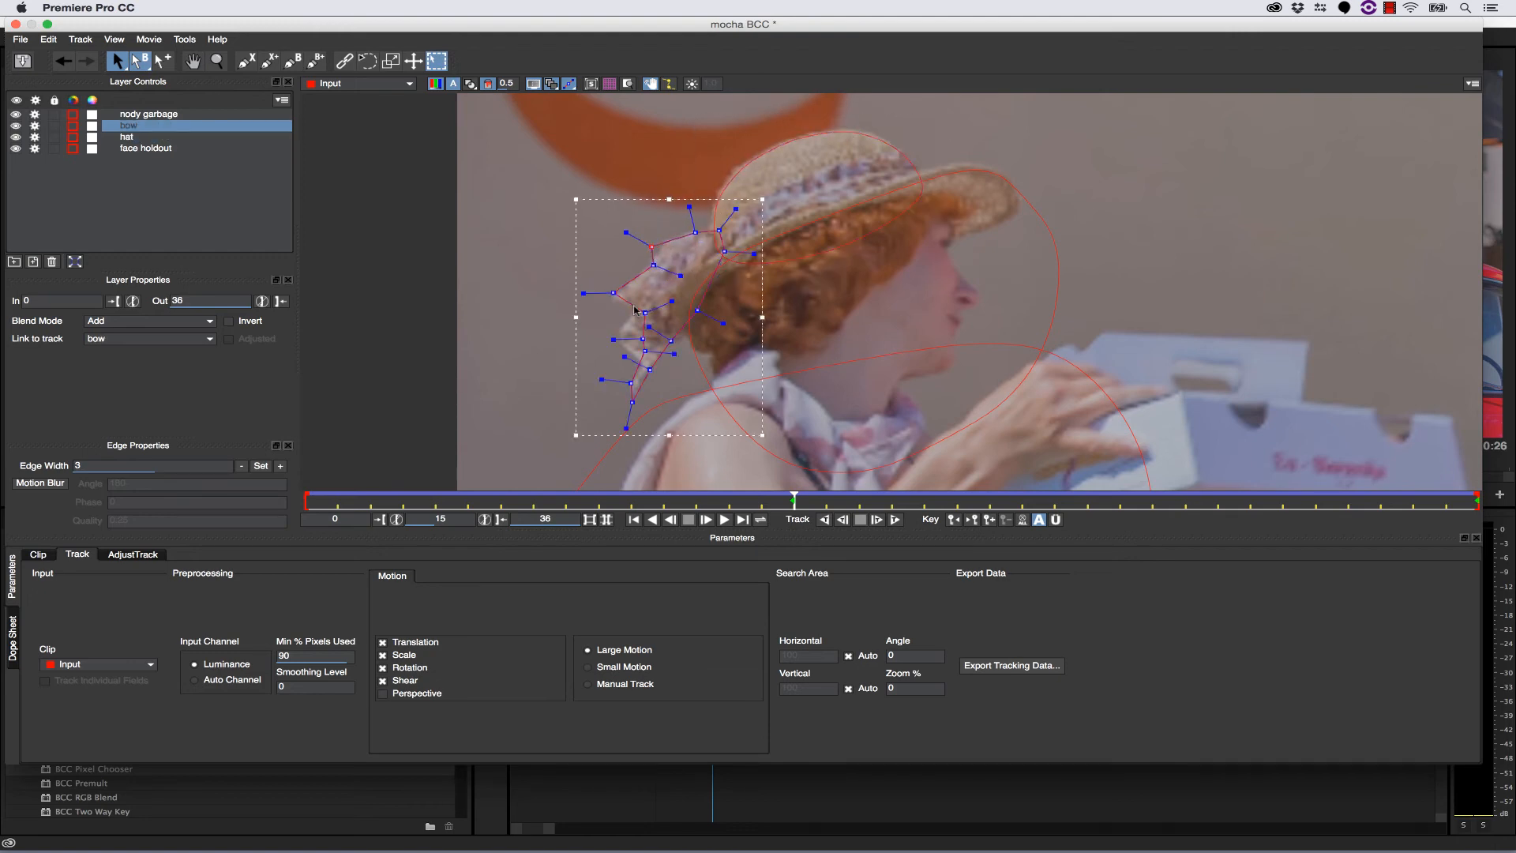
{"action": "left_click_drag", "start_coordinate": [651, 246], "coordinate": [662, 243]}
{"action": "left_click_drag", "start_coordinate": [646, 304], "coordinate": [616, 337]}
{"action": "left_click", "coordinate": [646, 366]}
- Reshape the bow spline at frame 0 by moving its points onto the bow's outer edge
{"action": "left_click_drag", "start_coordinate": [792, 499], "coordinate": [306, 513]}
{"action": "left_click_drag", "start_coordinate": [877, 251], "coordinate": [858, 254]}
{"action": "left_click", "coordinate": [645, 307]}
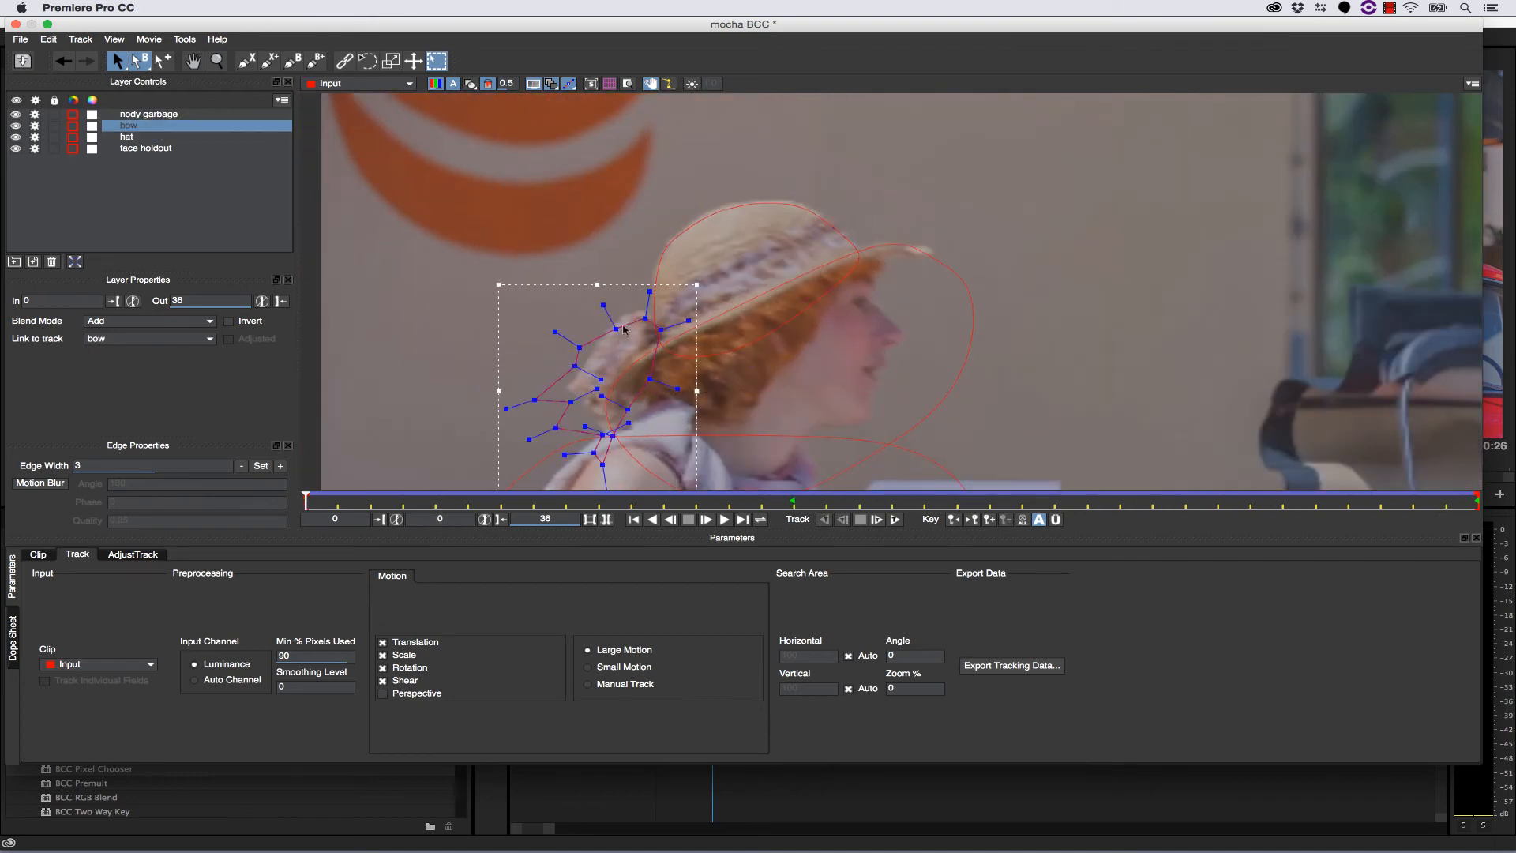
{"action": "left_click_drag", "start_coordinate": [536, 388], "coordinate": [575, 421]}
- Correct the bow spline's outer points at frame 11 and at a frame between 15 and 36
{"action": "left_click_drag", "start_coordinate": [307, 500], "coordinate": [663, 501]}
{"action": "left_click_drag", "start_coordinate": [570, 373], "coordinate": [584, 371]}
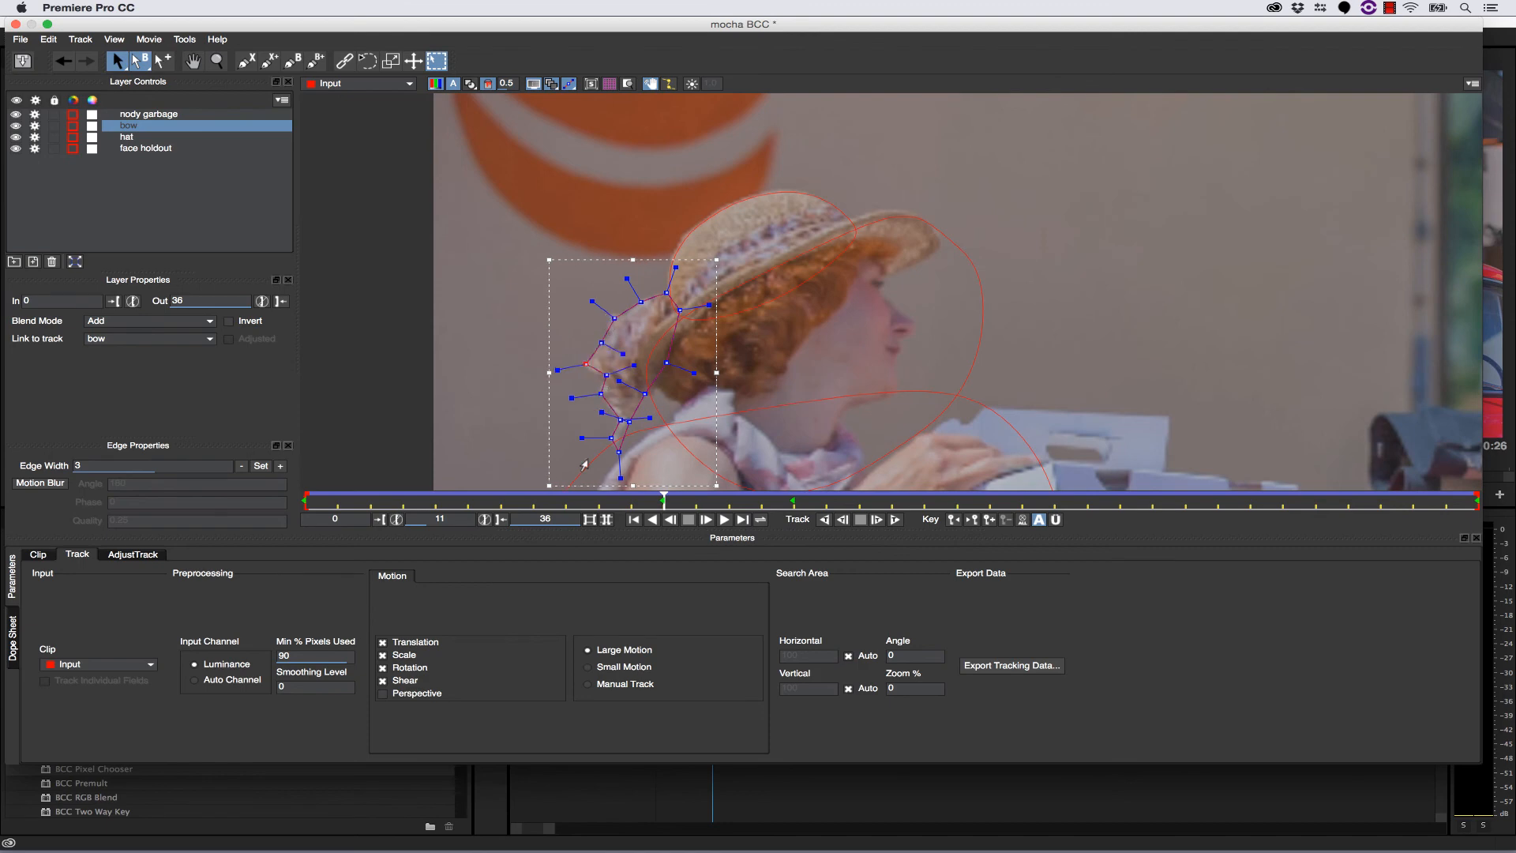
{"action": "left_click_drag", "start_coordinate": [662, 501], "coordinate": [1022, 500]}
{"action": "left_click_drag", "start_coordinate": [551, 355], "coordinate": [580, 357]}
{"action": "left_click_drag", "start_coordinate": [565, 389], "coordinate": [571, 387]}
- Return to frame 0, show the whole shot, save the mocha project and close mocha
{"action": "left_click_drag", "start_coordinate": [1022, 500], "coordinate": [306, 502]}
{"action": "key", "text": "z"}
{"action": "left_click_drag", "start_coordinate": [916, 261], "coordinate": [710, 233]}
{"action": "key", "text": "x"}
{"action": "key", "text": "z"}
{"action": "left_click", "coordinate": [22, 60]}
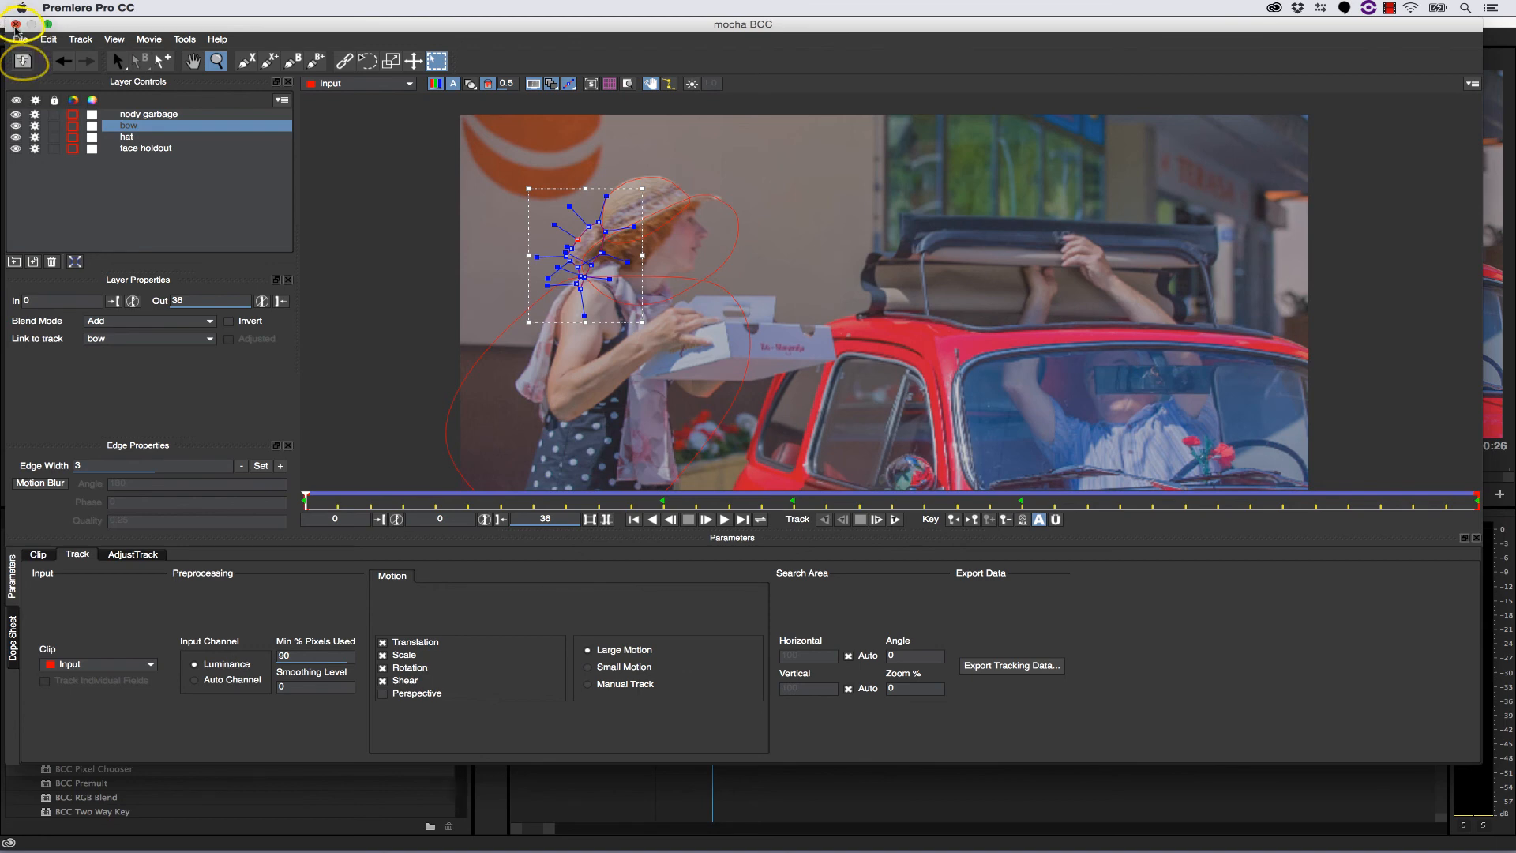
{"action": "left_click", "coordinate": [15, 24]}
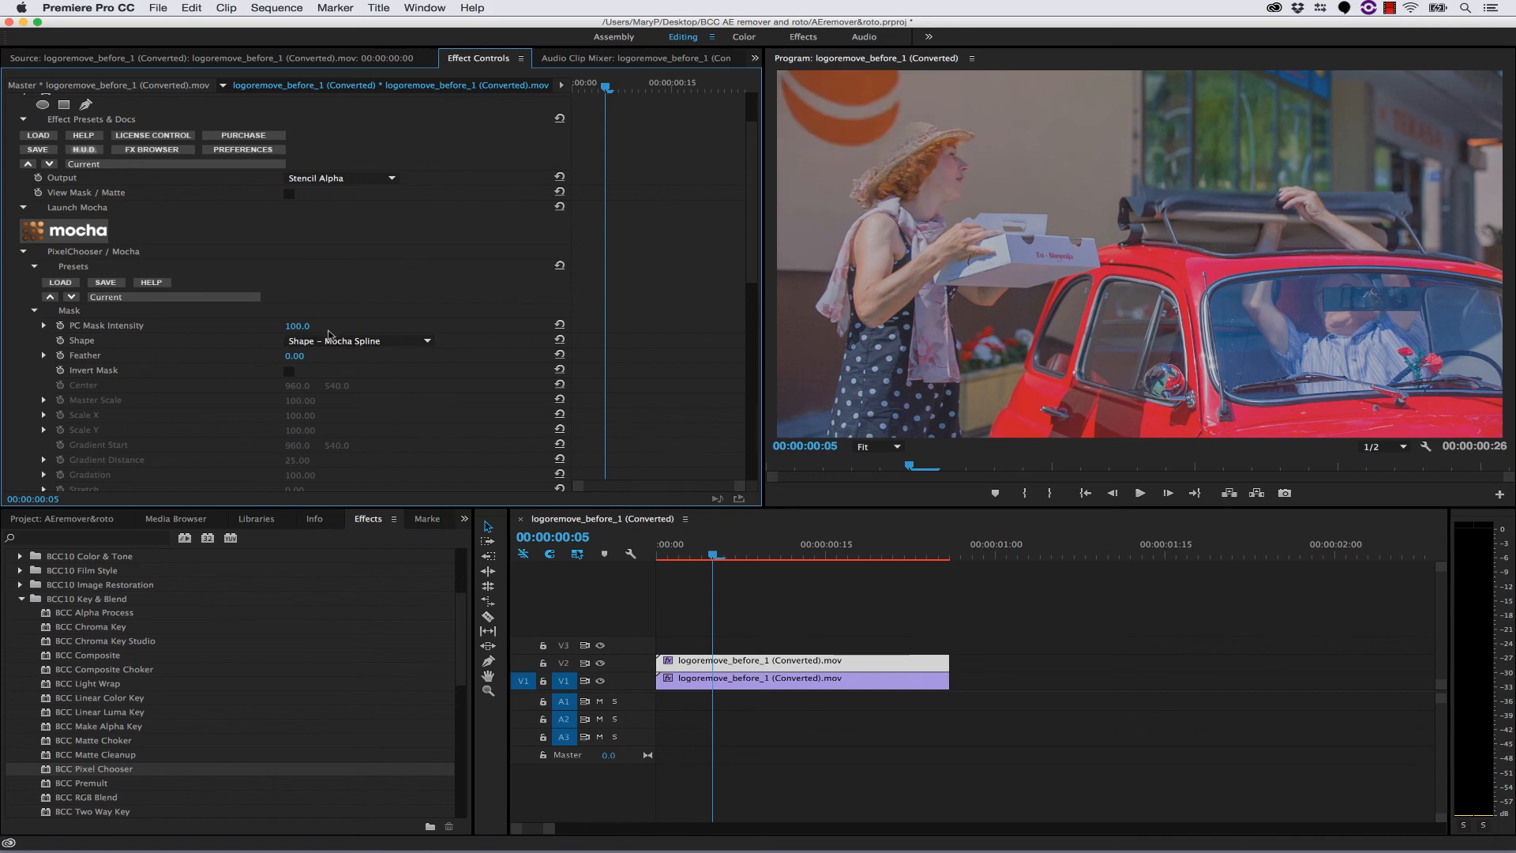
- Invert the Pixel Chooser's mocha spline mask on the upper clip
{"action": "scroll", "coordinate": [194, 408], "scroll_direction": "down", "scroll_amount": 3}
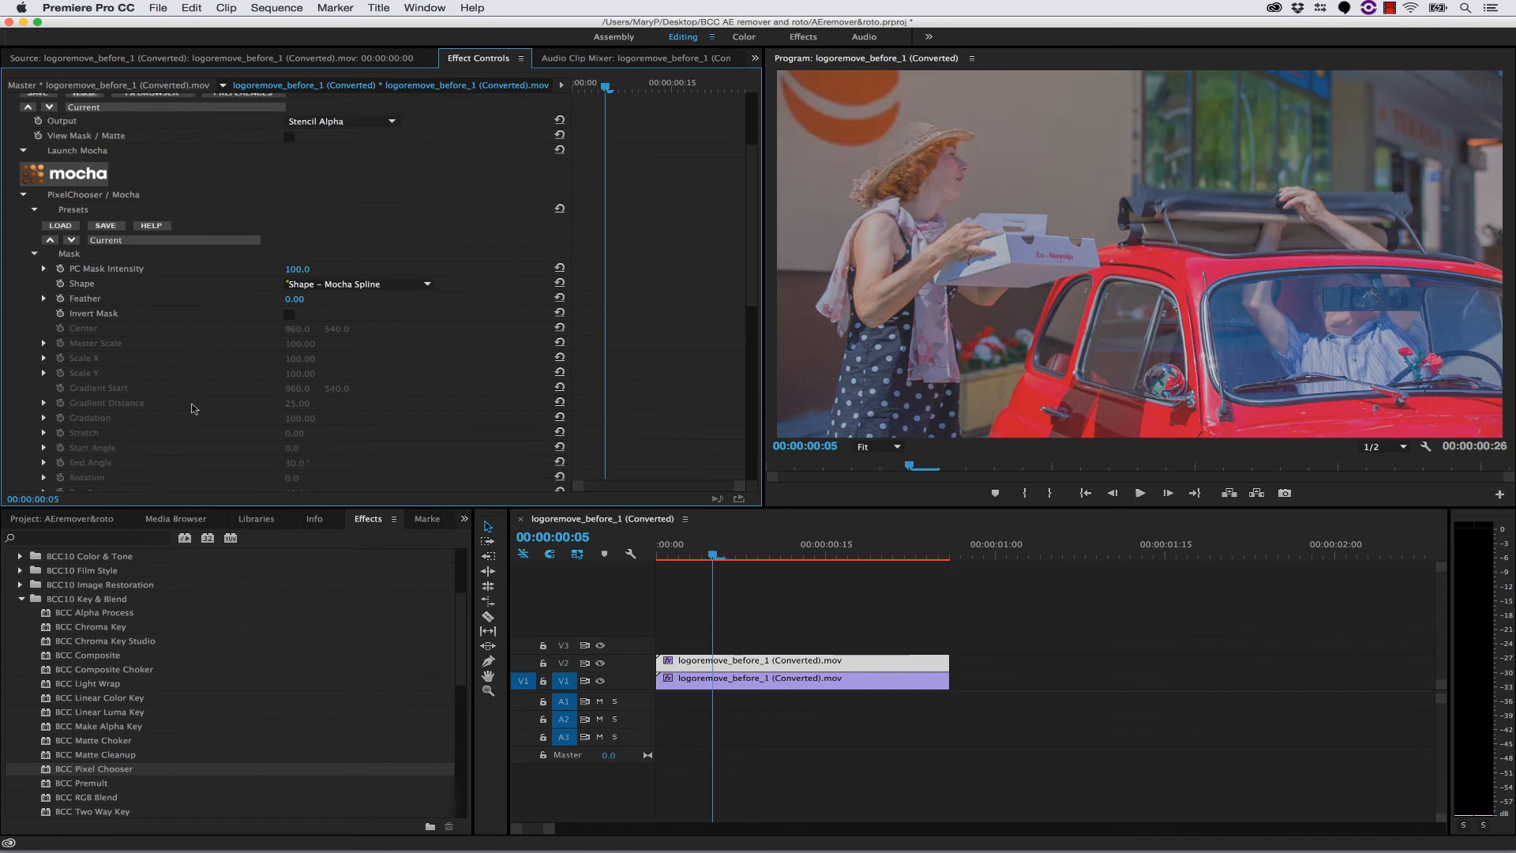
{"action": "left_click", "coordinate": [289, 300]}
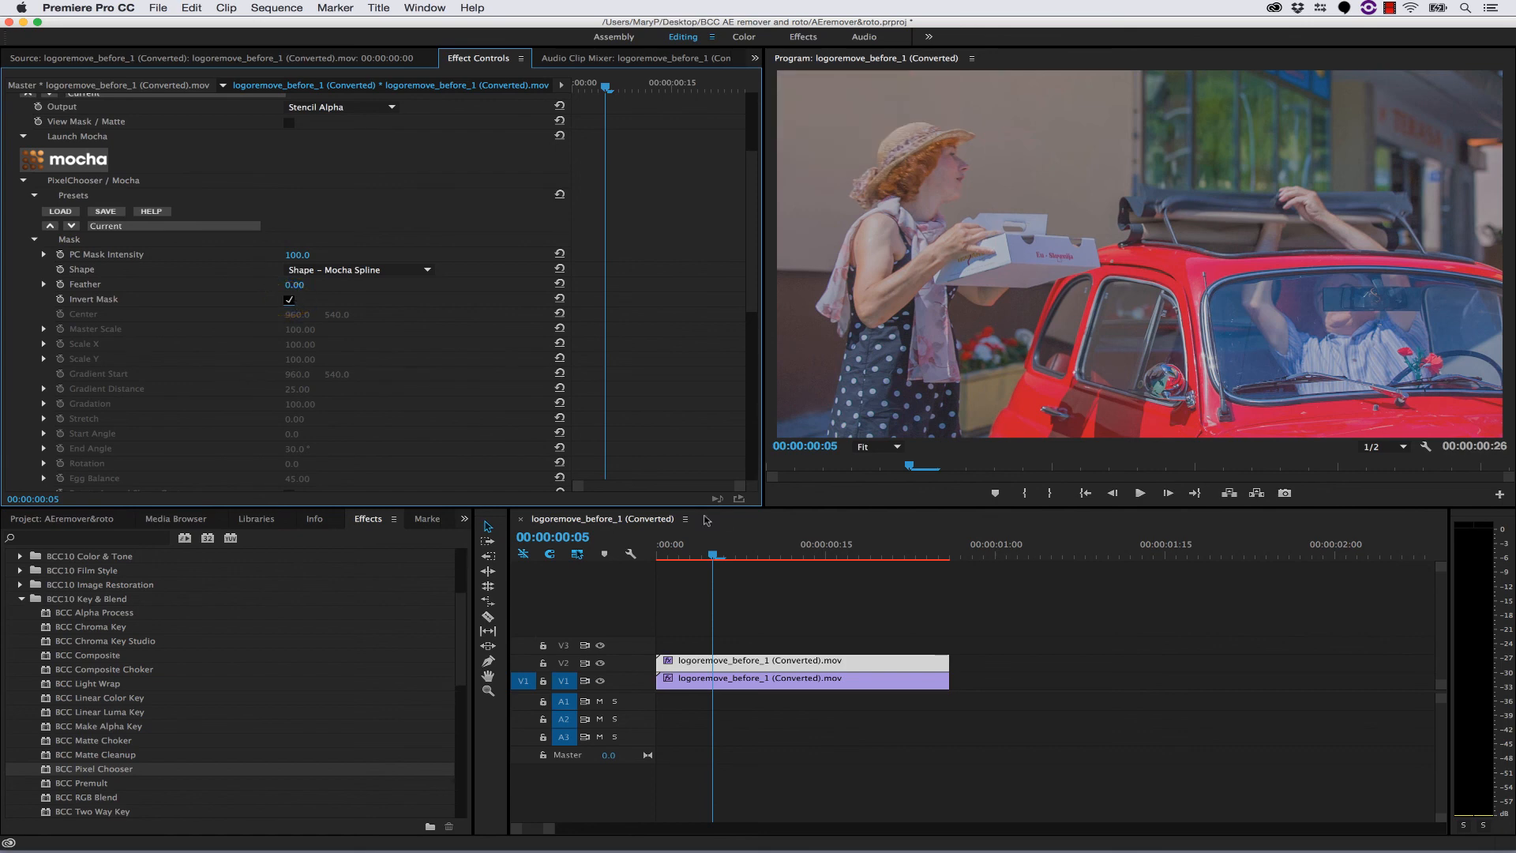
- Play the composite from the start and check the hat and wall near the clip's end
{"action": "left_click_drag", "start_coordinate": [706, 559], "coordinate": [658, 558]}
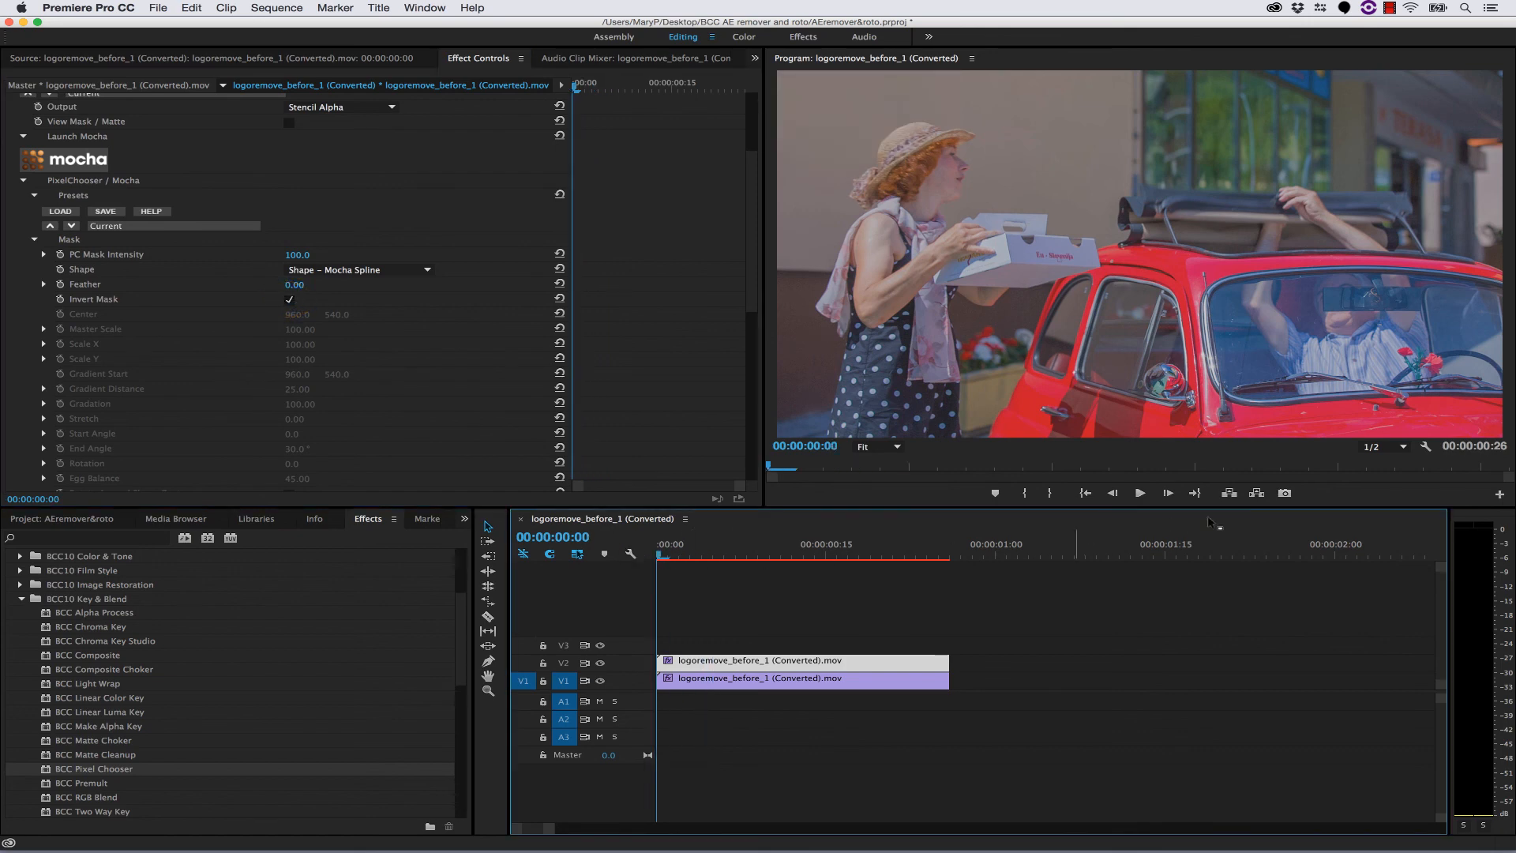
{"action": "left_click", "coordinate": [1139, 494]}
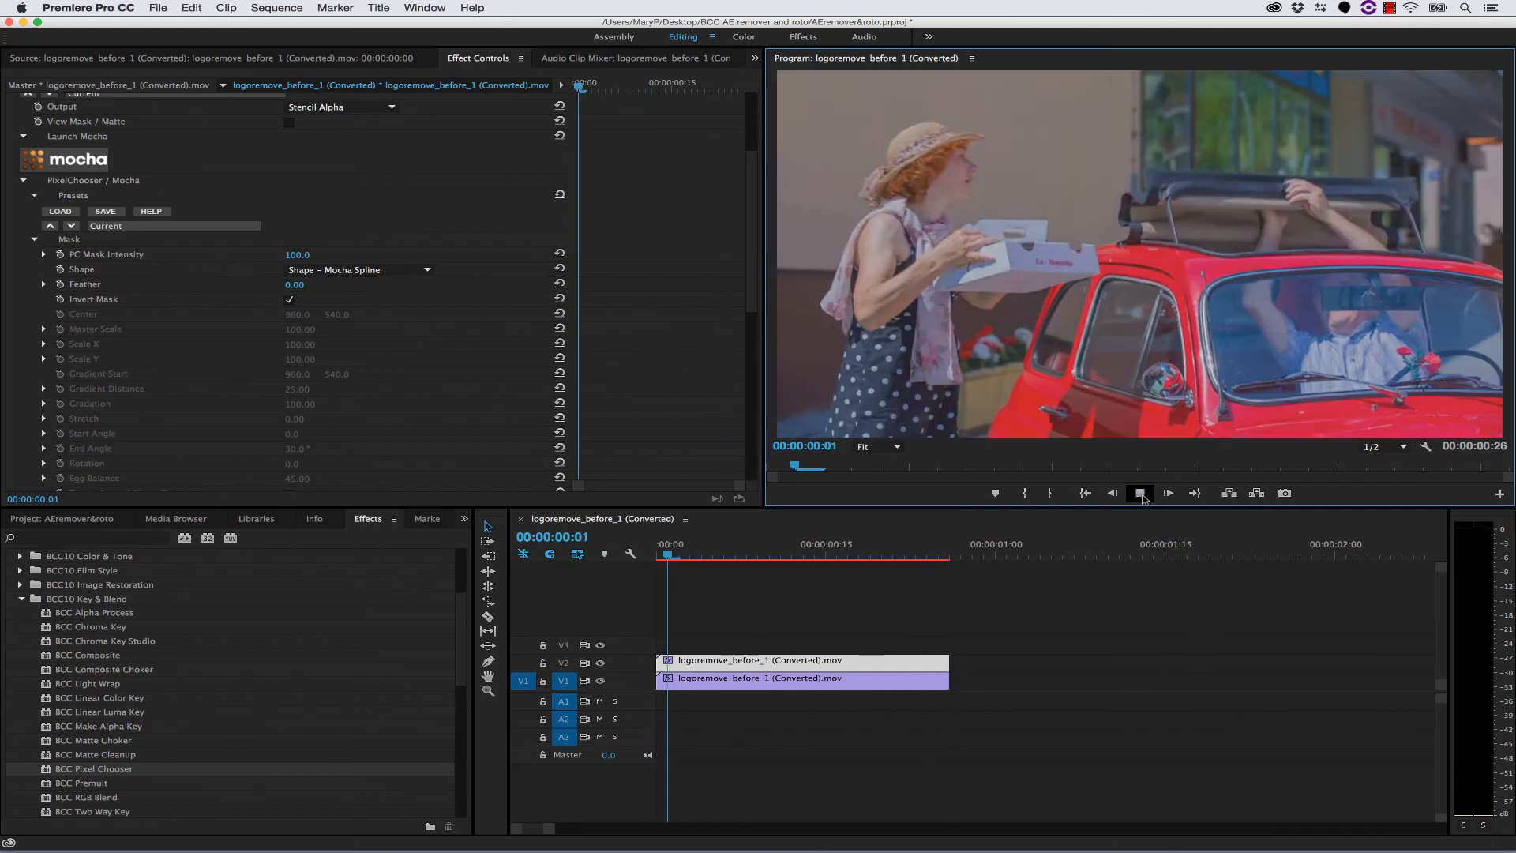
{"action": "left_click", "coordinate": [1139, 494]}
{"action": "left_click", "coordinate": [920, 556]}
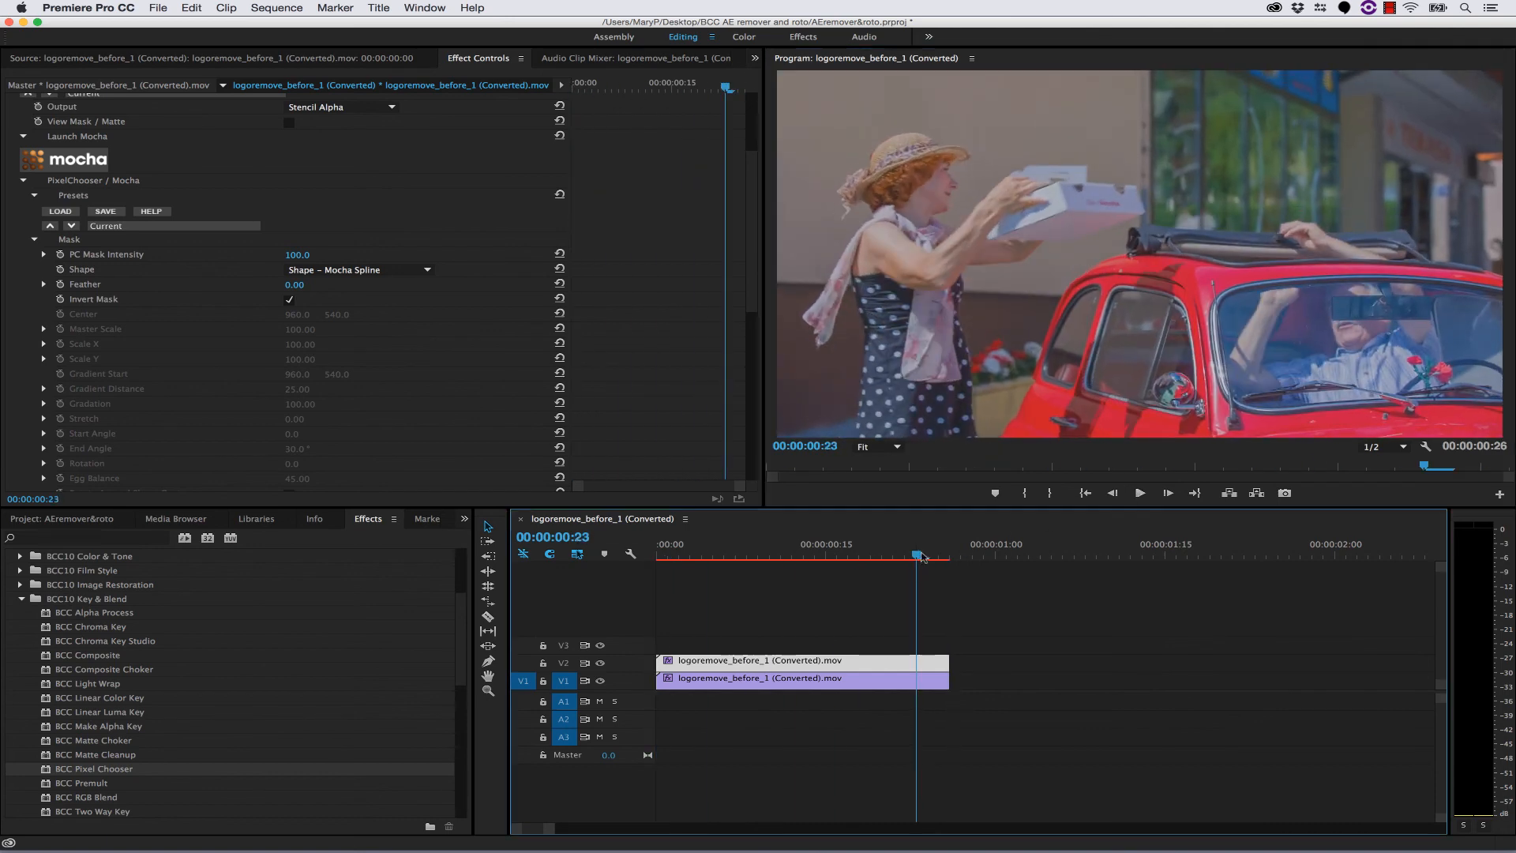
{"action": "key", "text": "space"}
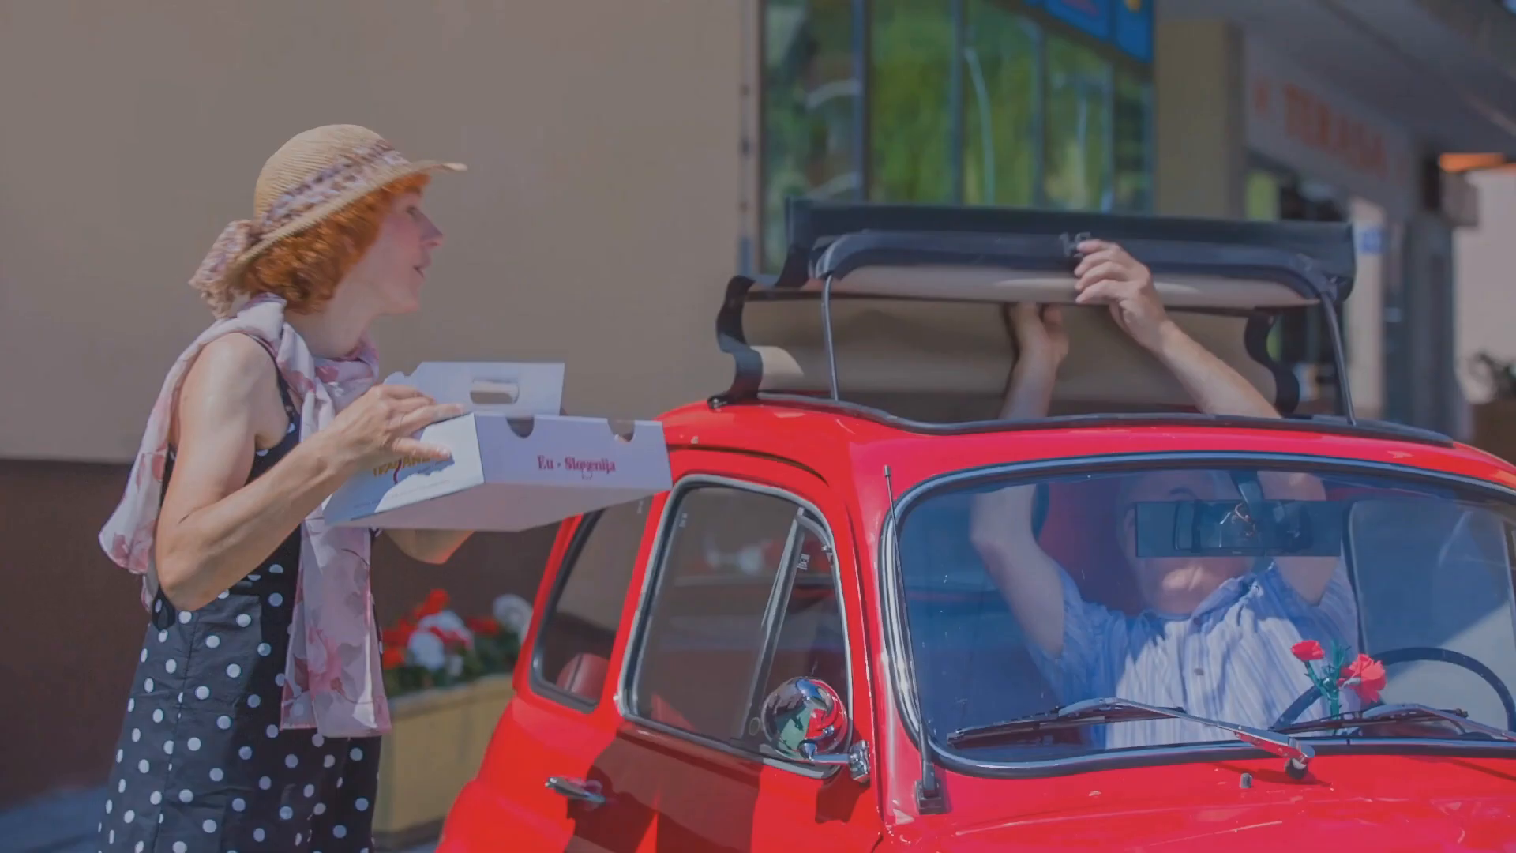